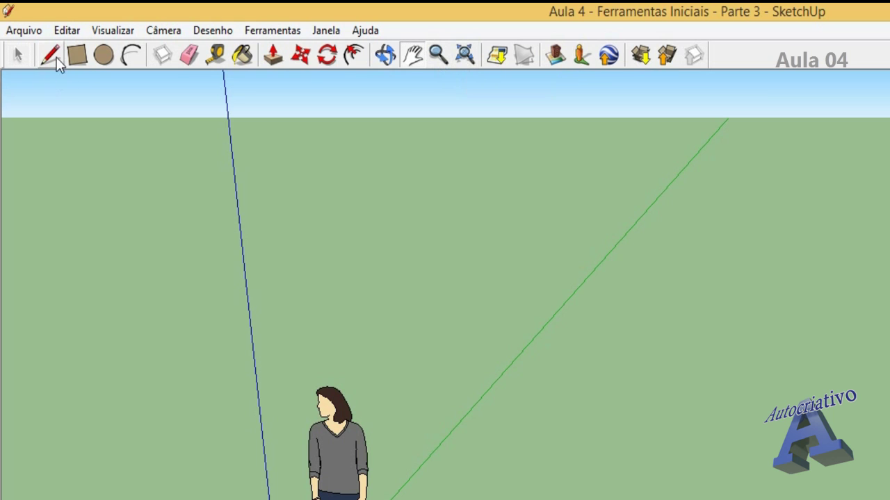
Step: Draw a rectangle about 3,02 m by 7,58 m on the ground, between the red and green axes
{"action": "left_click", "coordinate": [75, 56]}
{"action": "left_click", "coordinate": [723, 316]}
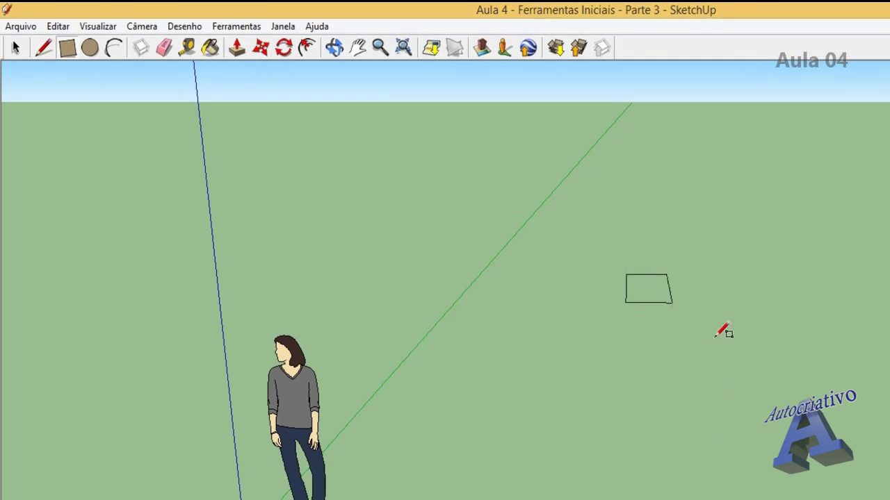
{"action": "left_click", "coordinate": [889, 430]}
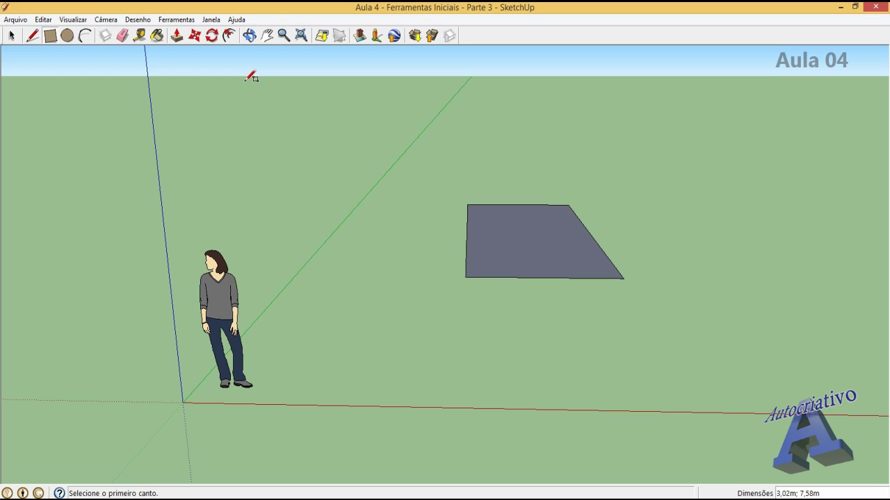
Step: Examine the rectangle and the human figure from different distances and angles, fitting the whole model in view
{"action": "scroll", "coordinate": [498, 203], "scroll_direction": "down", "scroll_amount": 5}
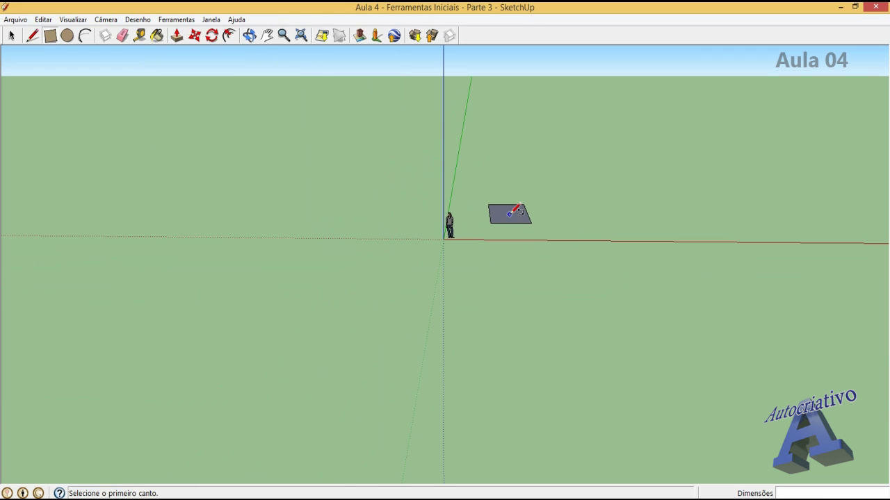
{"action": "left_click", "coordinate": [266, 35]}
{"action": "left_click_drag", "start_coordinate": [522, 210], "coordinate": [857, 178]}
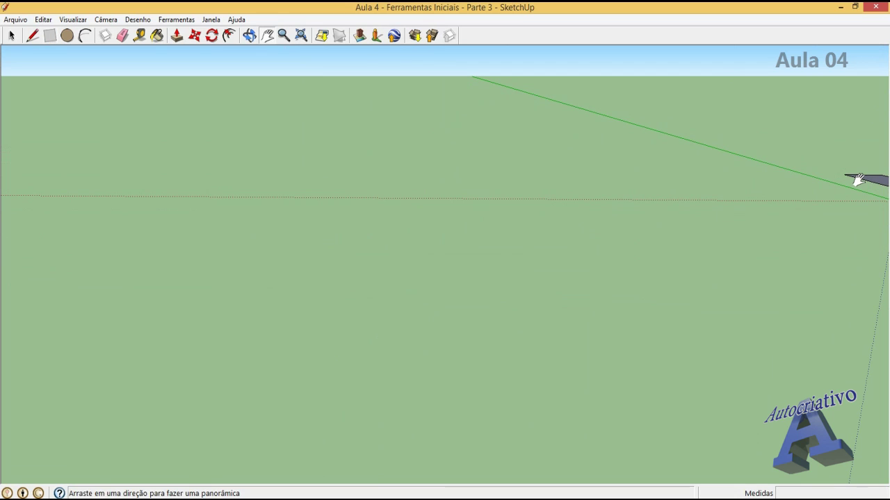
{"action": "left_click_drag", "start_coordinate": [822, 182], "coordinate": [886, 196]}
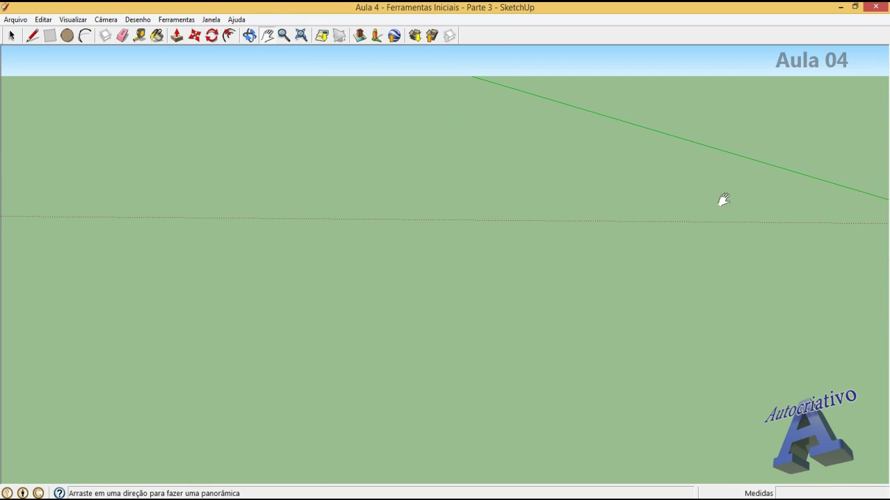
{"action": "left_click", "coordinate": [302, 36]}
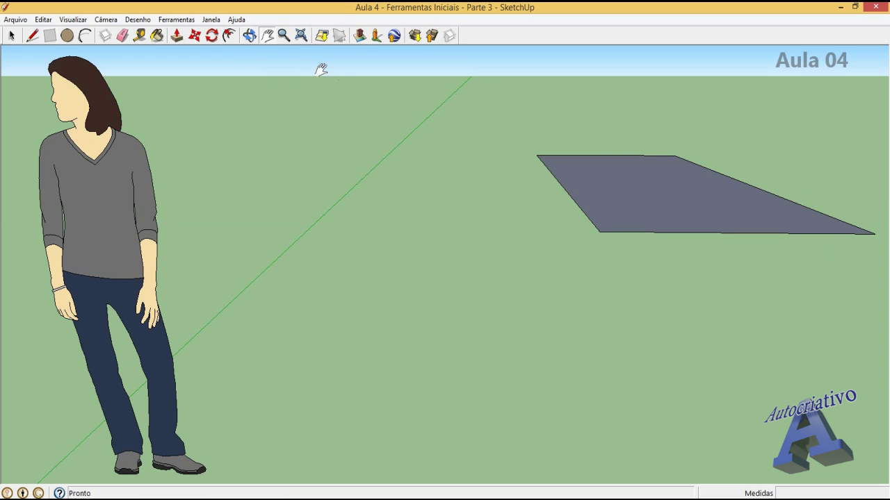
{"action": "left_click", "coordinate": [267, 35]}
{"action": "scroll", "coordinate": [643, 241], "scroll_direction": "down", "scroll_amount": 5}
{"action": "scroll", "coordinate": [642, 234], "scroll_direction": "down", "scroll_amount": 2}
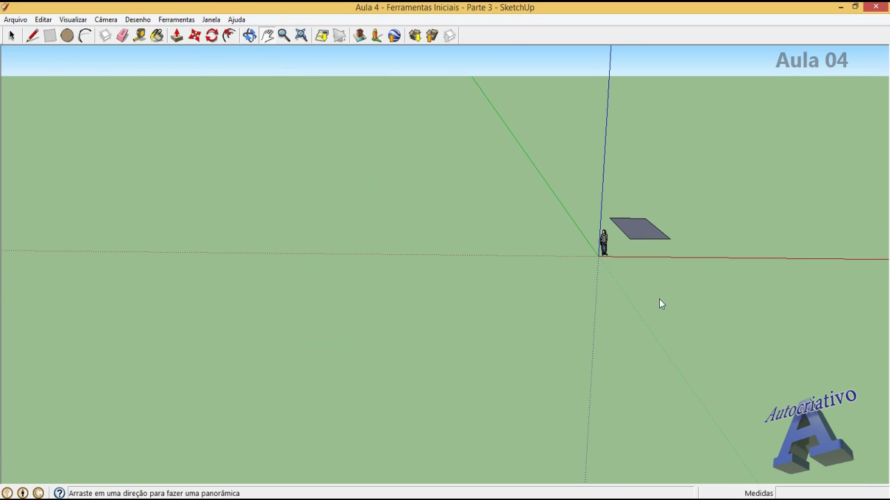
{"action": "scroll", "coordinate": [661, 304], "scroll_direction": "up", "scroll_amount": 5}
{"action": "left_click", "coordinate": [301, 35]}
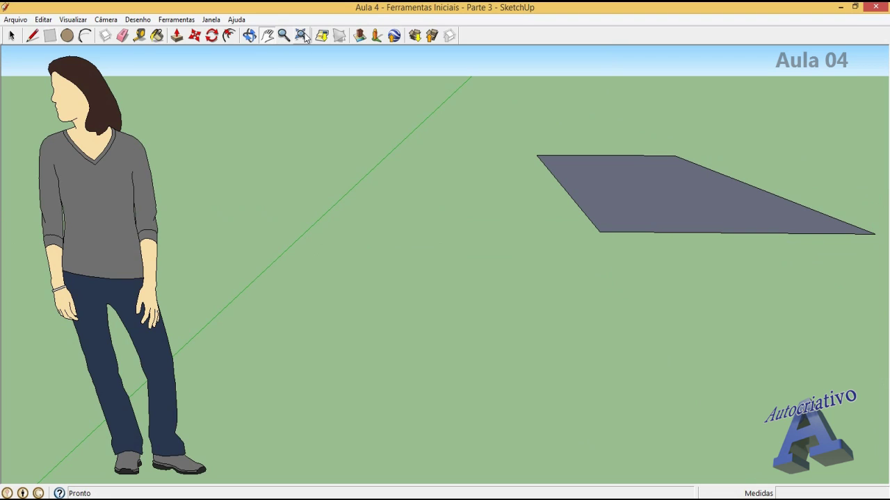
{"action": "left_click", "coordinate": [267, 35]}
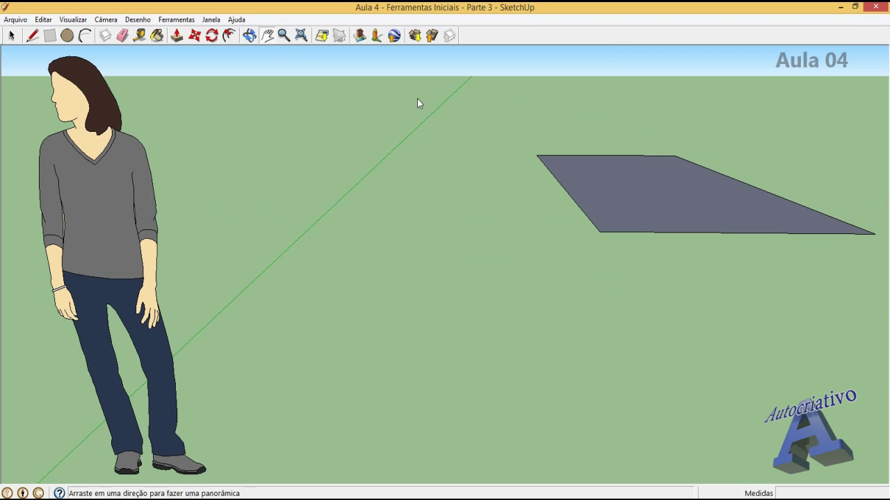
{"action": "left_click_drag", "start_coordinate": [699, 232], "coordinate": [441, 325]}
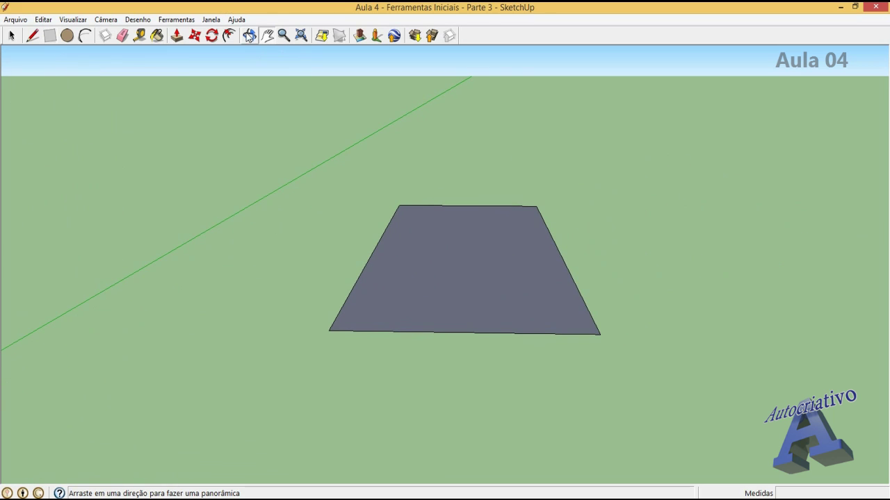
{"action": "left_click", "coordinate": [250, 35]}
{"action": "left_click_drag", "start_coordinate": [410, 212], "coordinate": [426, 403]}
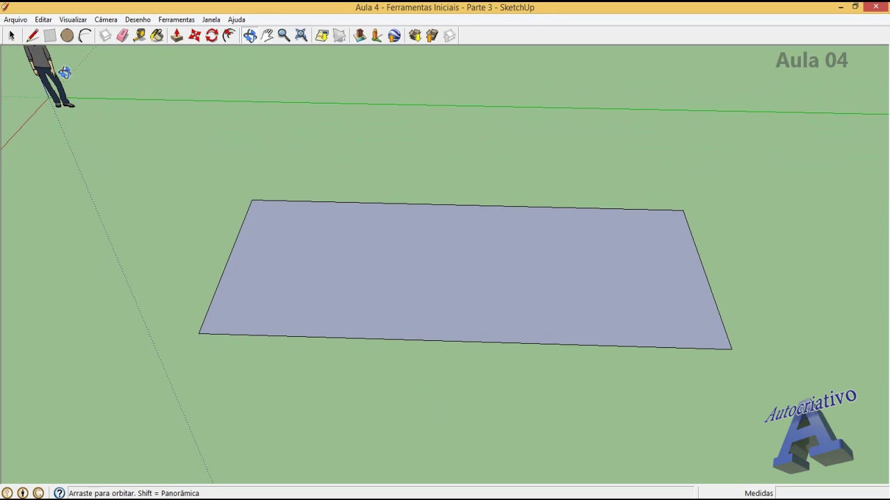
Step: Reverse the rectangle's face so its front side points upward
{"action": "left_click", "coordinate": [11, 36]}
{"action": "left_click", "coordinate": [422, 255]}
{"action": "right_click", "coordinate": [422, 256]}
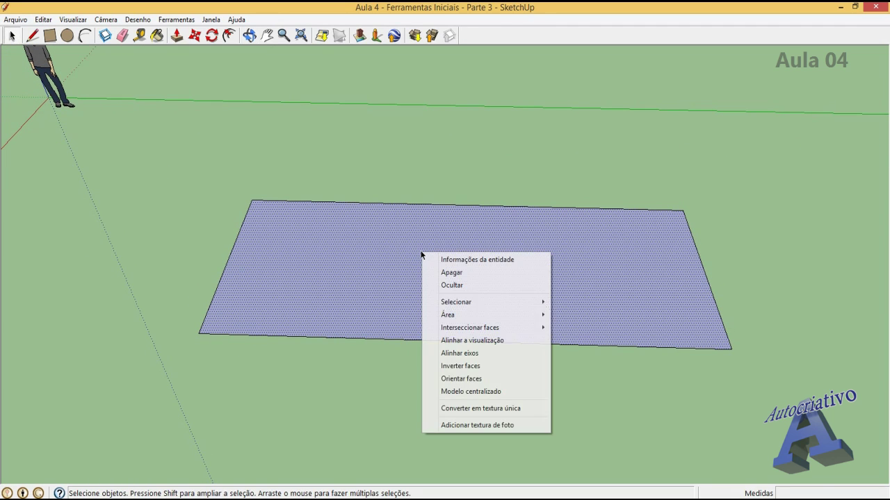
{"action": "left_click", "coordinate": [465, 366]}
{"action": "left_click", "coordinate": [465, 366]}
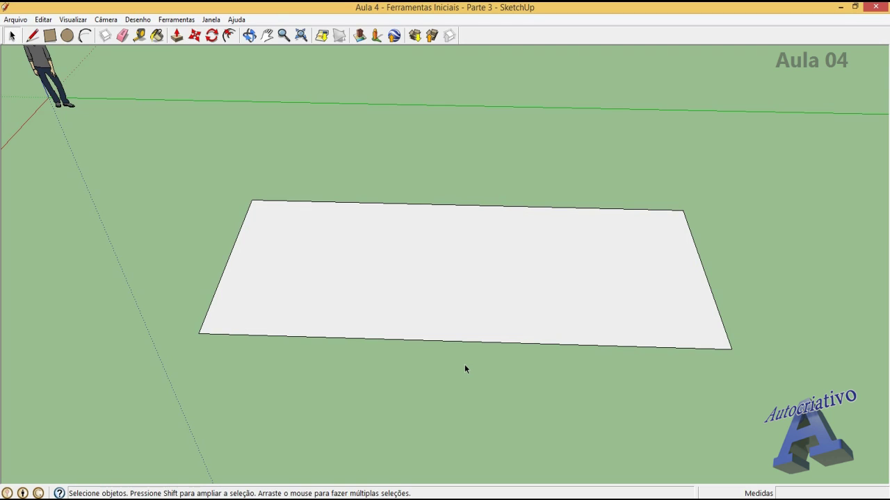
Step: Push/Pull the rectangular face upward by 0,80 m
{"action": "left_click", "coordinate": [249, 35]}
{"action": "left_click_drag", "start_coordinate": [371, 240], "coordinate": [385, 254]}
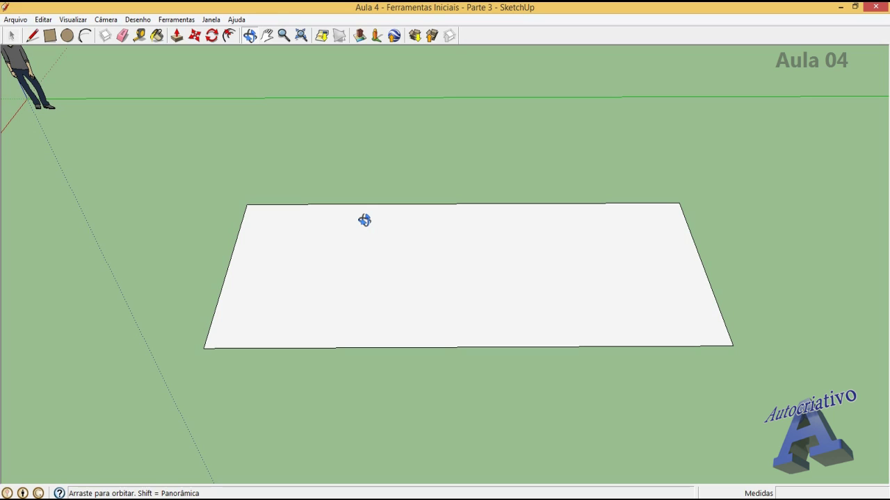
{"action": "left_click_drag", "start_coordinate": [311, 426], "coordinate": [368, 312]}
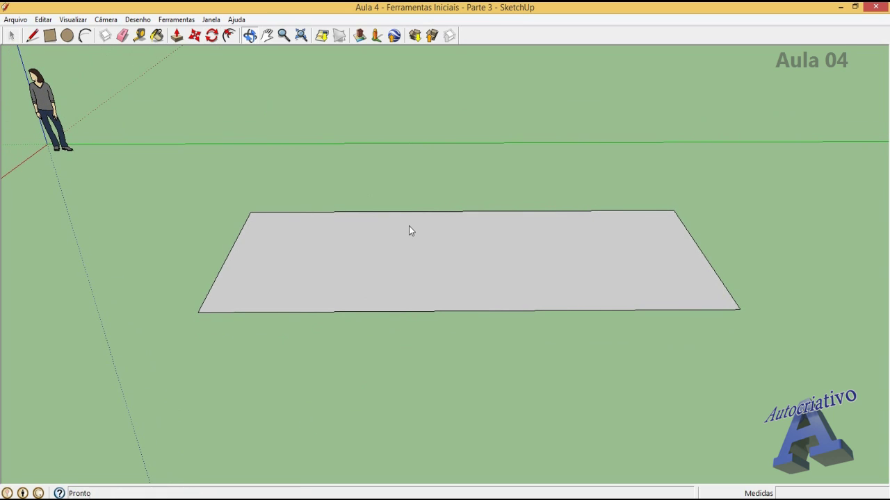
{"action": "left_click", "coordinate": [177, 36]}
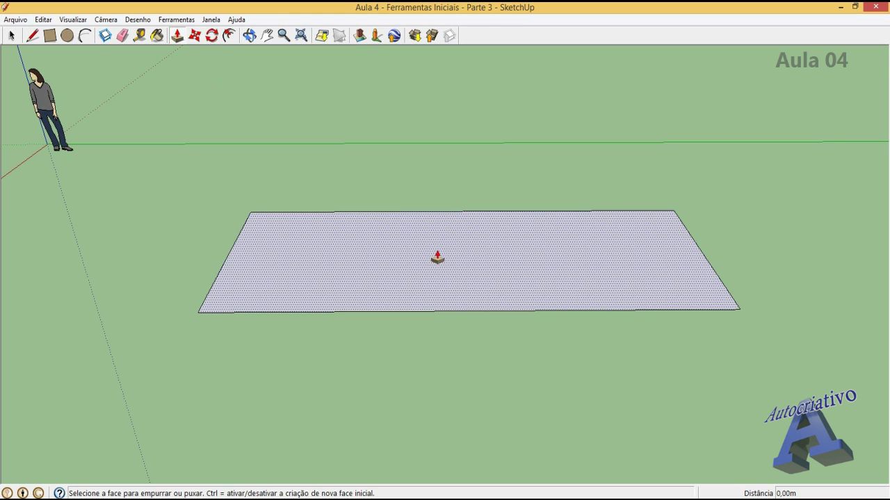
{"action": "left_click", "coordinate": [437, 258]}
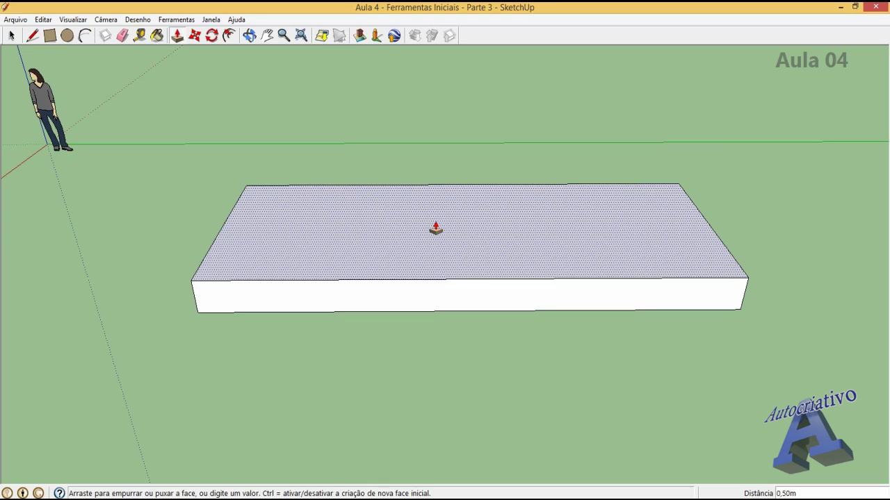
{"action": "type", "text": "0,80"}
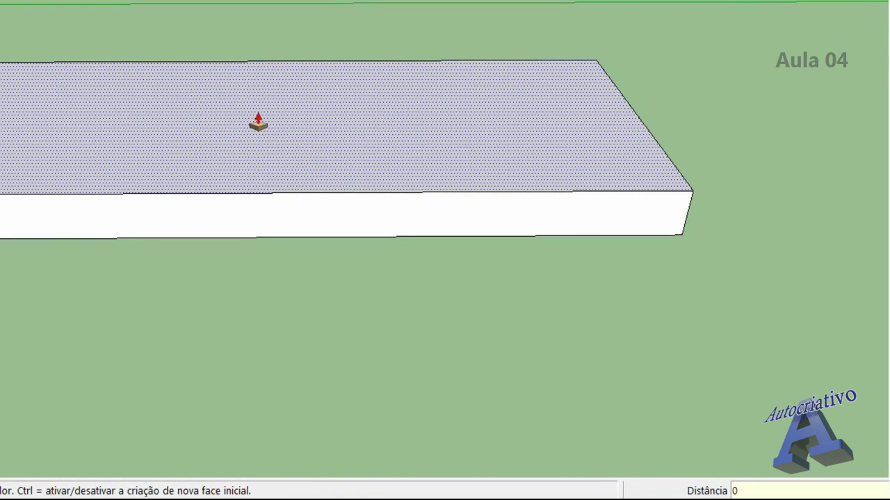
{"action": "key", "text": "Return"}
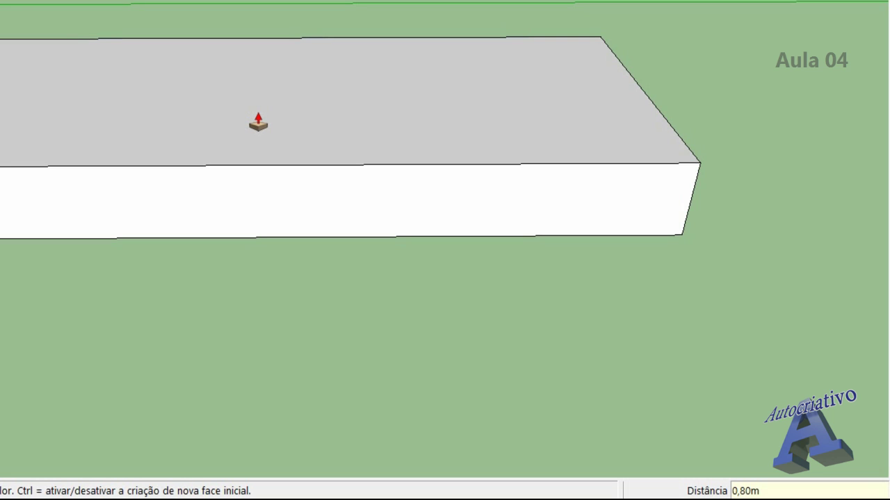
Step: Change the slab's extrusion distance to 0,08 m and then to 0,008 m
{"action": "type", "text": "0,08"}
{"action": "key", "text": "Return"}
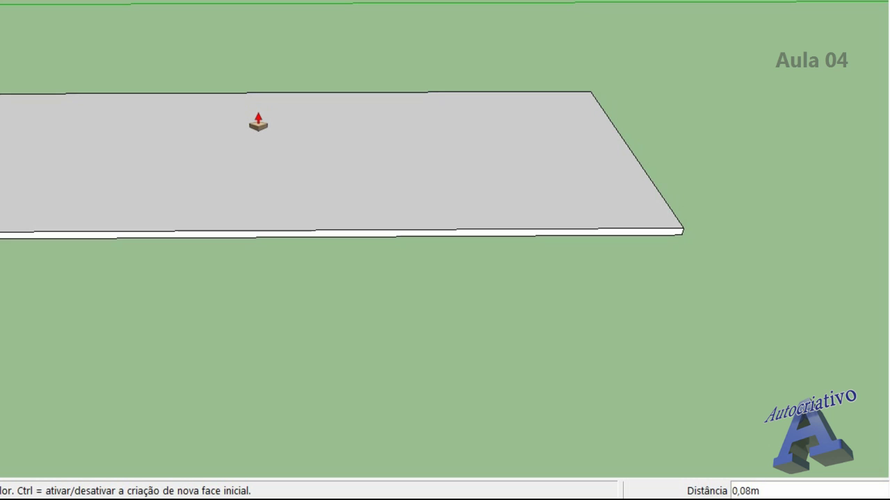
{"action": "type", "text": "0,008"}
{"action": "key", "text": "Return"}
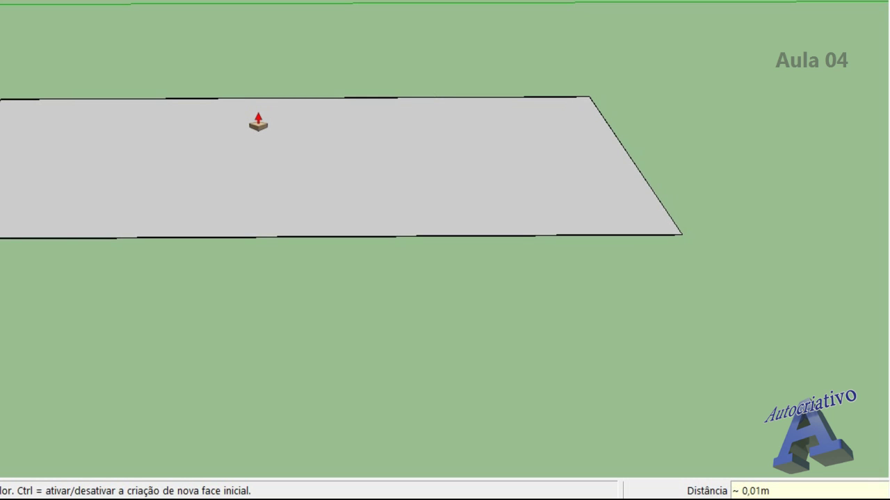
Step: Delete the entire thin slab, including all its faces and edges
{"action": "scroll", "coordinate": [326, 224], "scroll_direction": "up", "scroll_amount": 5}
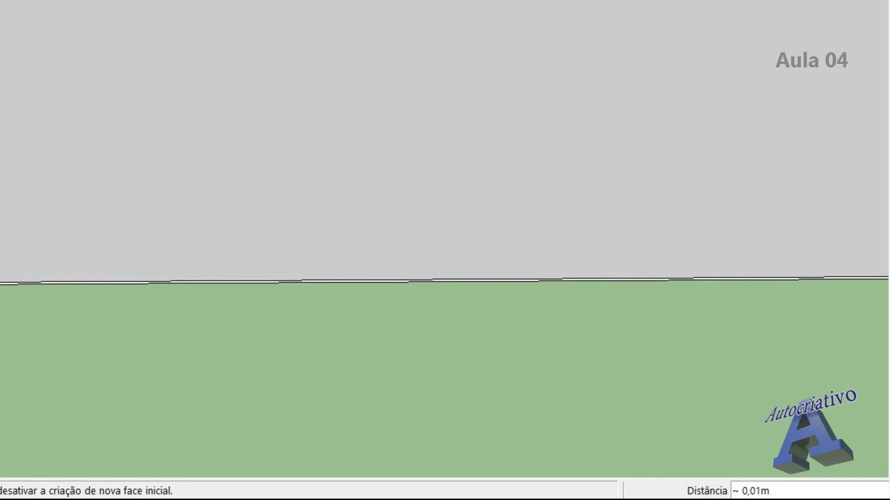
{"action": "key", "text": "o"}
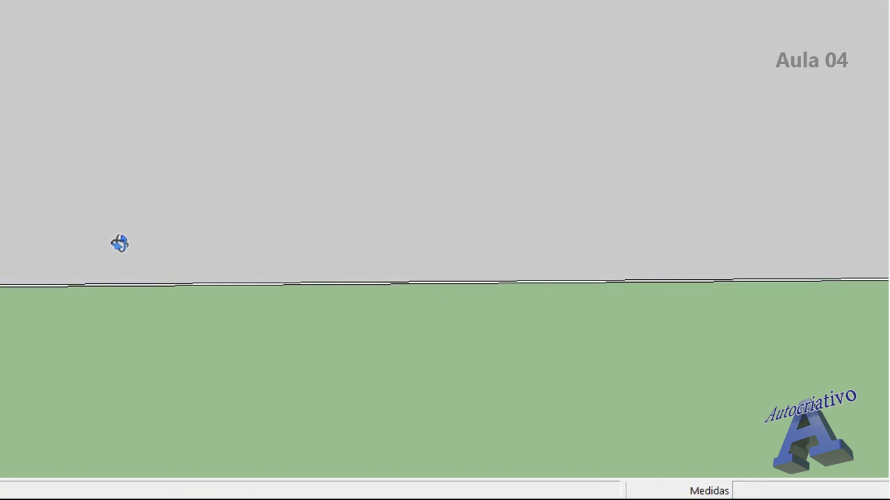
{"action": "left_click_drag", "start_coordinate": [95, 243], "coordinate": [412, 242]}
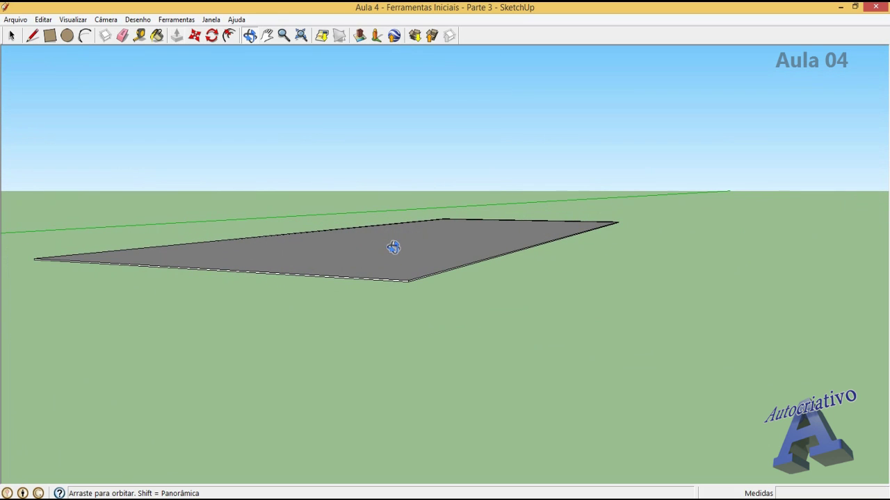
{"action": "left_click_drag", "start_coordinate": [394, 248], "coordinate": [500, 371]}
{"action": "left_click_drag", "start_coordinate": [488, 403], "coordinate": [471, 391]}
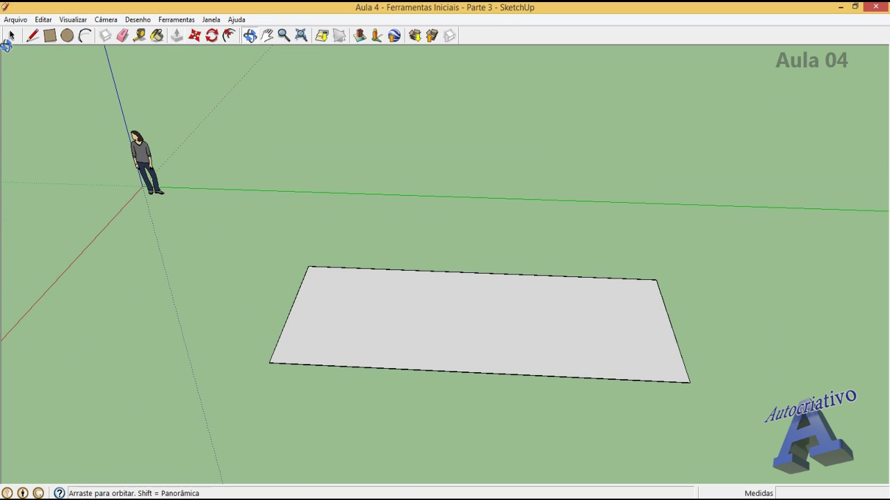
{"action": "left_click", "coordinate": [11, 34]}
{"action": "left_click_drag", "start_coordinate": [255, 209], "coordinate": [723, 457]}
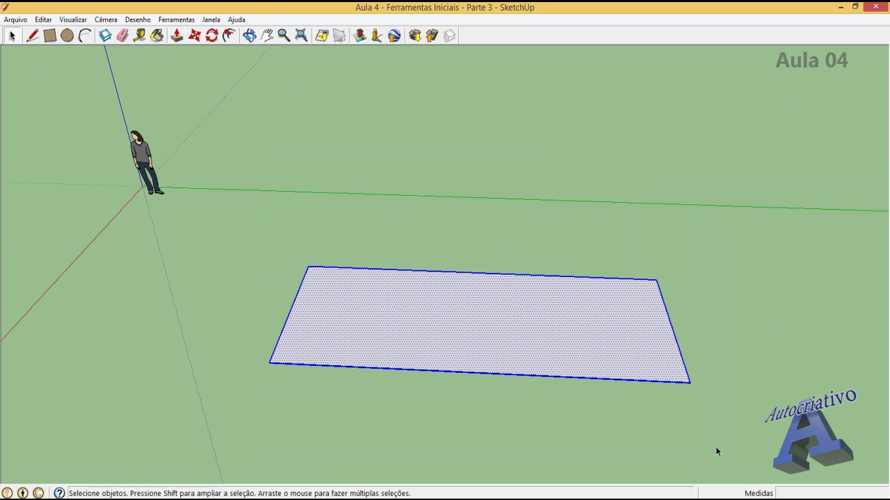
{"action": "key", "text": "Delete"}
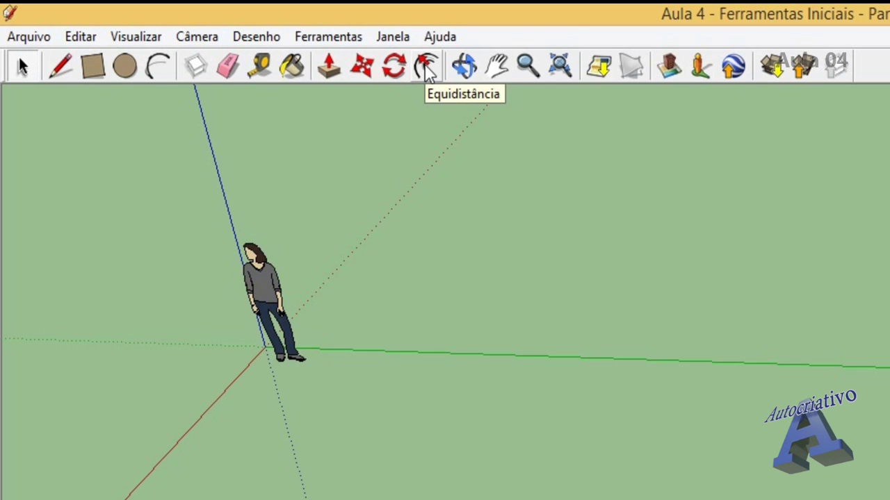
Step: Draw an 8 m by 4 m rectangle on the ground, between the red and green axes
{"action": "left_click", "coordinate": [464, 66]}
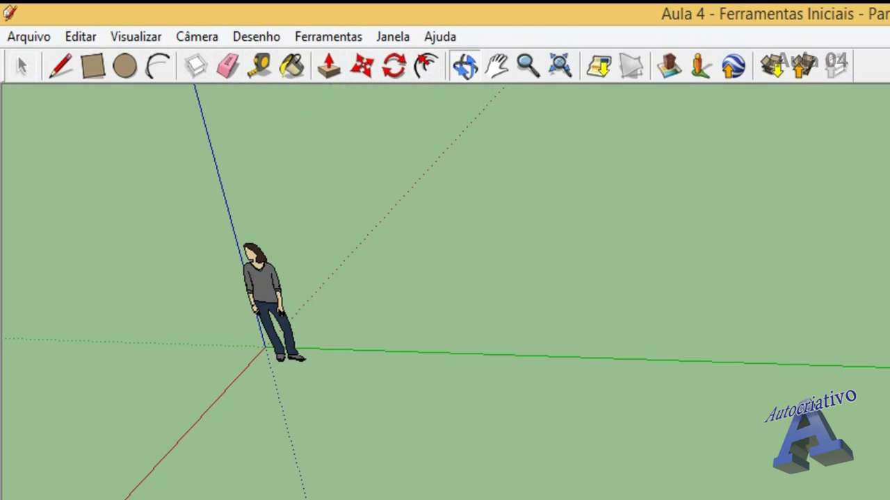
{"action": "left_click_drag", "start_coordinate": [295, 444], "coordinate": [324, 445]}
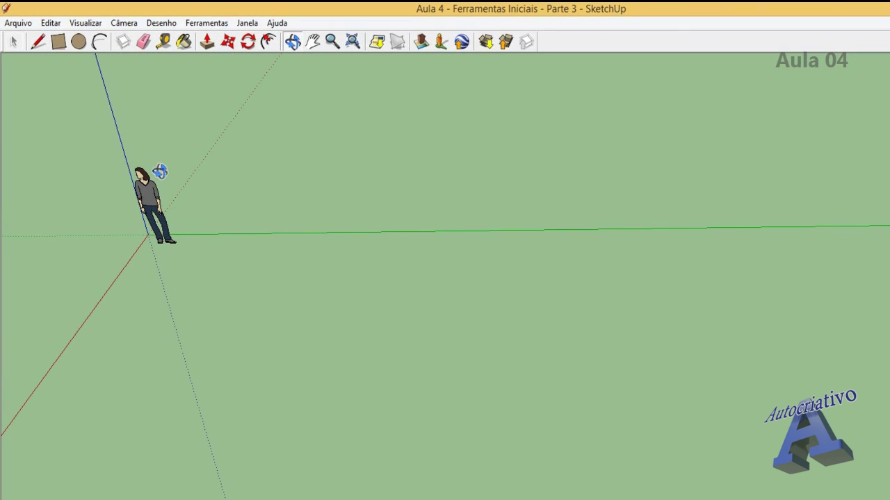
{"action": "key", "text": "space"}
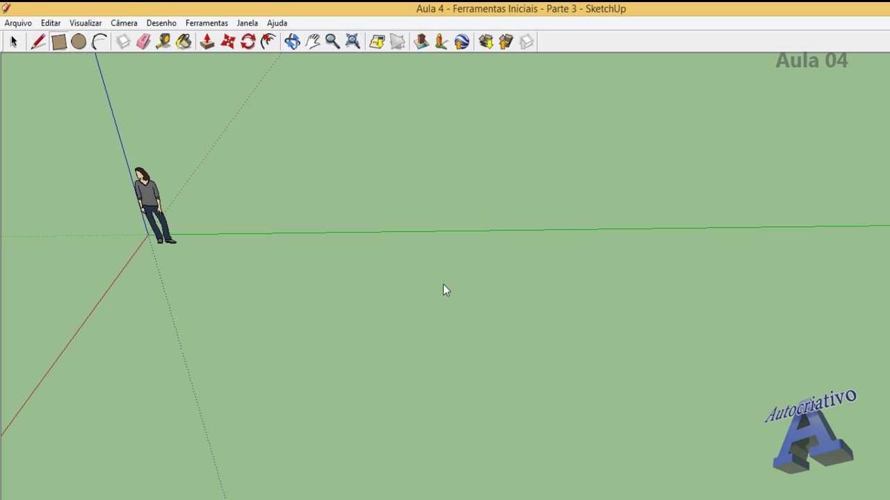
{"action": "key", "text": "r"}
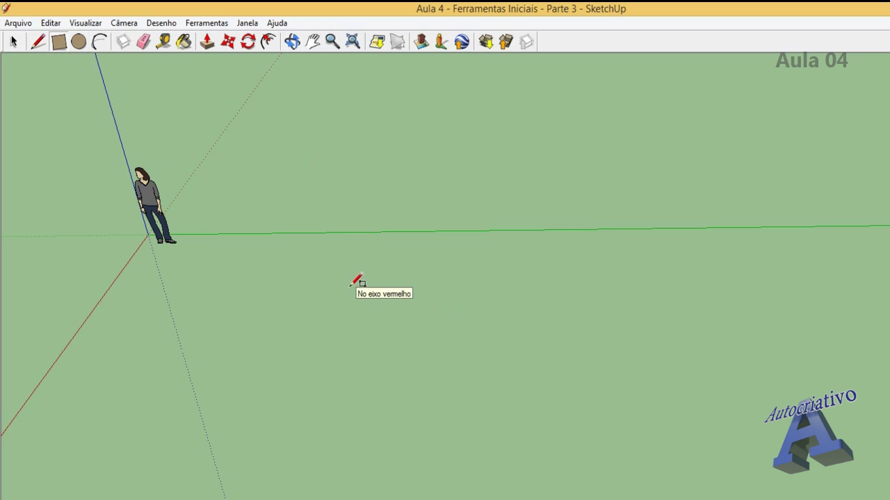
{"action": "mouse_move", "coordinate": [348, 287]}
{"action": "left_mouse_down"}
{"action": "mouse_move", "coordinate": [433, 321]}
{"action": "mouse_move", "coordinate": [562, 353]}
{"action": "mouse_move", "coordinate": [568, 383]}
{"action": "mouse_move", "coordinate": [578, 387]}
{"action": "mouse_move", "coordinate": [411, 284]}
{"action": "mouse_move", "coordinate": [423, 310]}
{"action": "mouse_move", "coordinate": [513, 351]}
{"action": "mouse_move", "coordinate": [554, 397]}
{"action": "left_mouse_up"}
{"action": "type", "text": "8;4"}
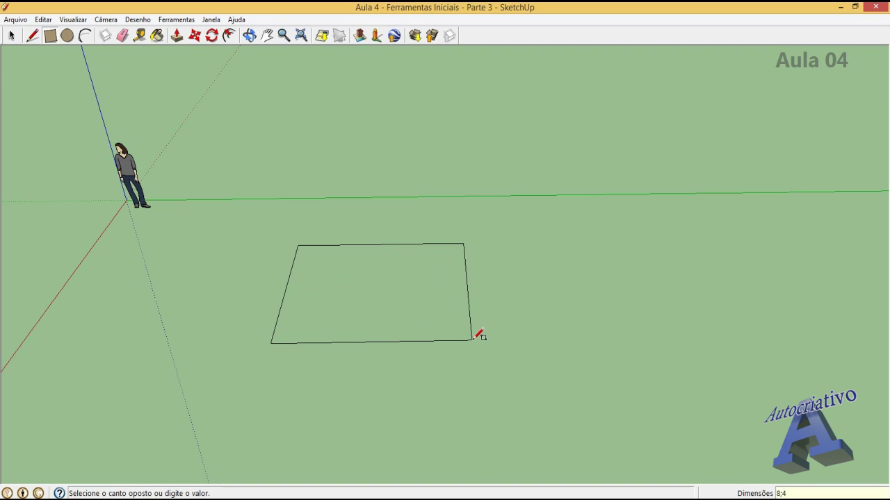
{"action": "key", "text": "Return"}
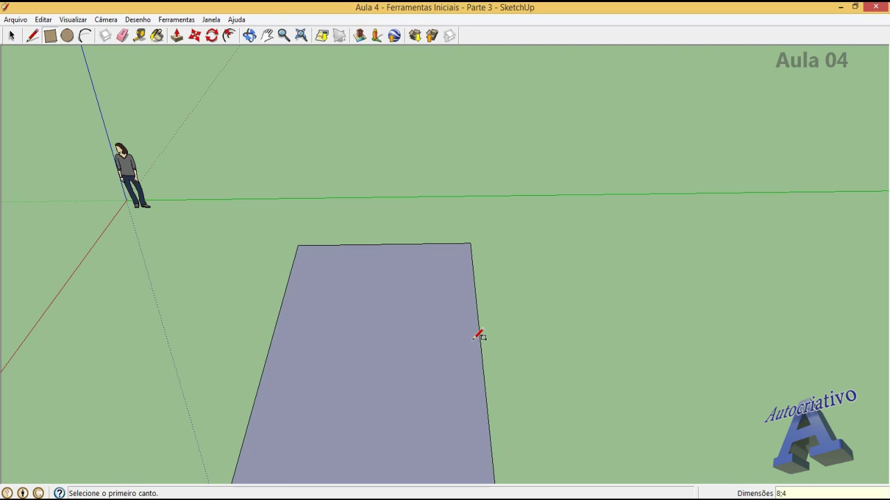
{"action": "scroll", "coordinate": [462, 348], "scroll_direction": "down", "scroll_amount": 3}
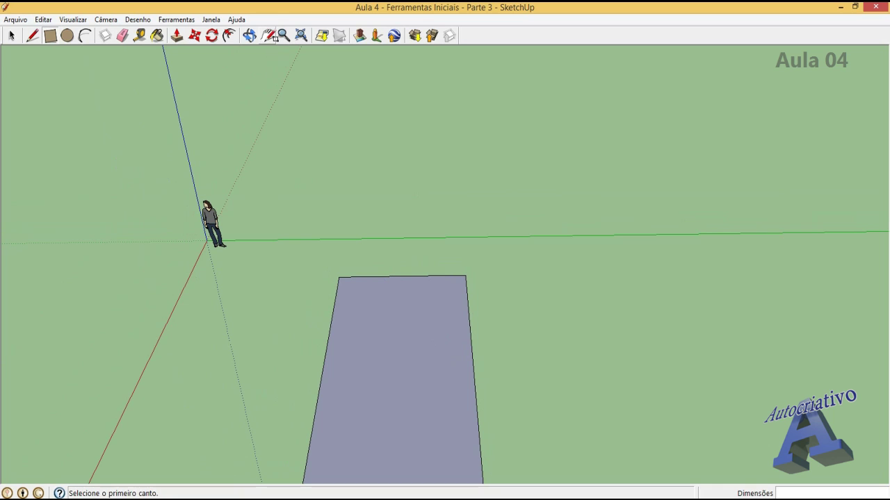
{"action": "left_click", "coordinate": [269, 36]}
{"action": "left_click_drag", "start_coordinate": [393, 350], "coordinate": [422, 278]}
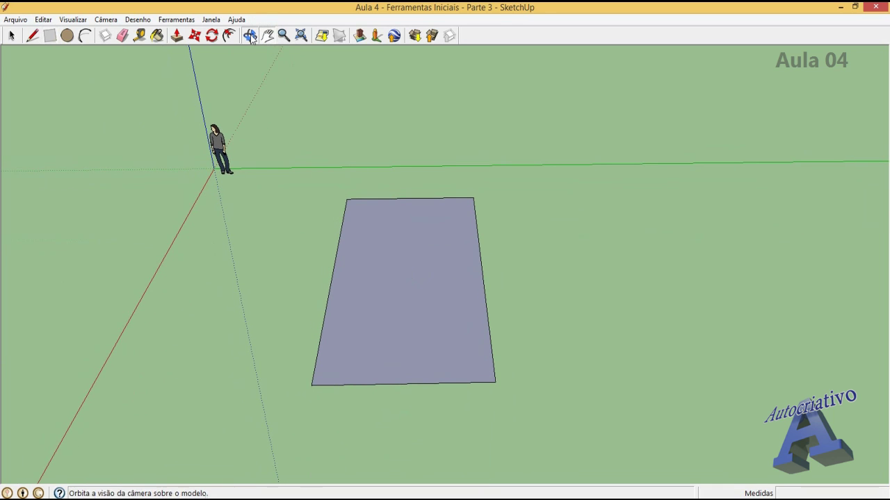
Step: Reverse the ground rectangle's face so its white front side points upward
{"action": "left_click", "coordinate": [251, 37]}
{"action": "left_click_drag", "start_coordinate": [472, 334], "coordinate": [424, 359]}
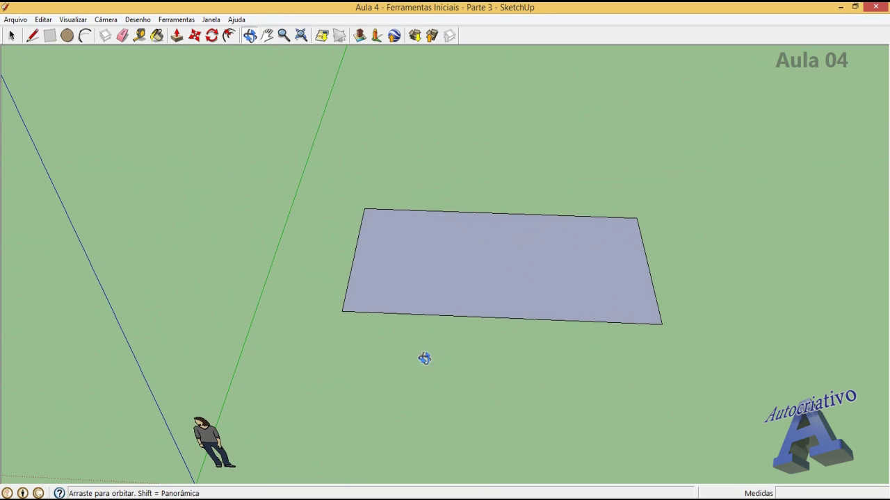
{"action": "key", "text": "space"}
{"action": "left_click", "coordinate": [609, 298]}
{"action": "right_click", "coordinate": [532, 277]}
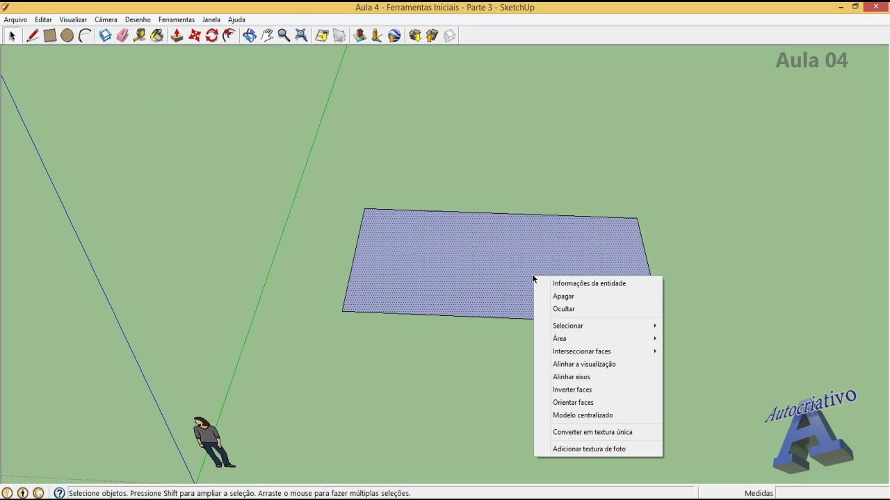
{"action": "left_click", "coordinate": [591, 390]}
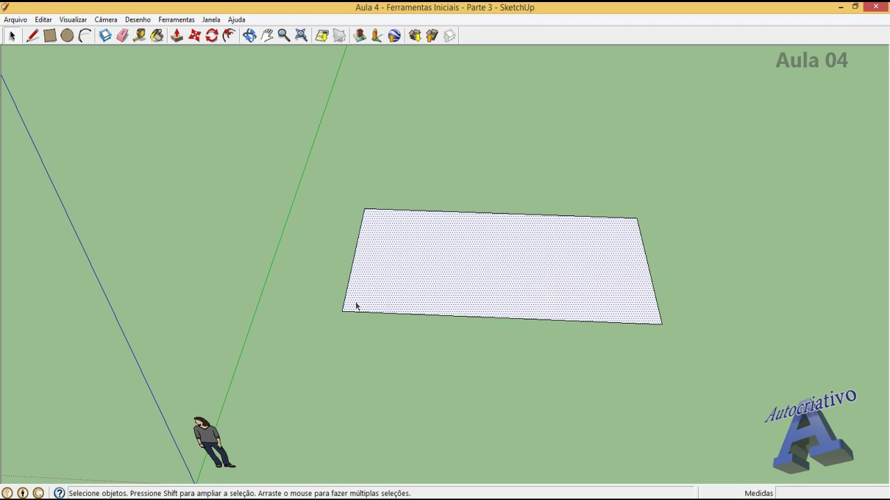
Step: Bring the whole reversed rectangle into a close, centred view and clear the face selection
{"action": "left_click", "coordinate": [251, 37]}
{"action": "left_click_drag", "start_coordinate": [327, 225], "coordinate": [342, 232]}
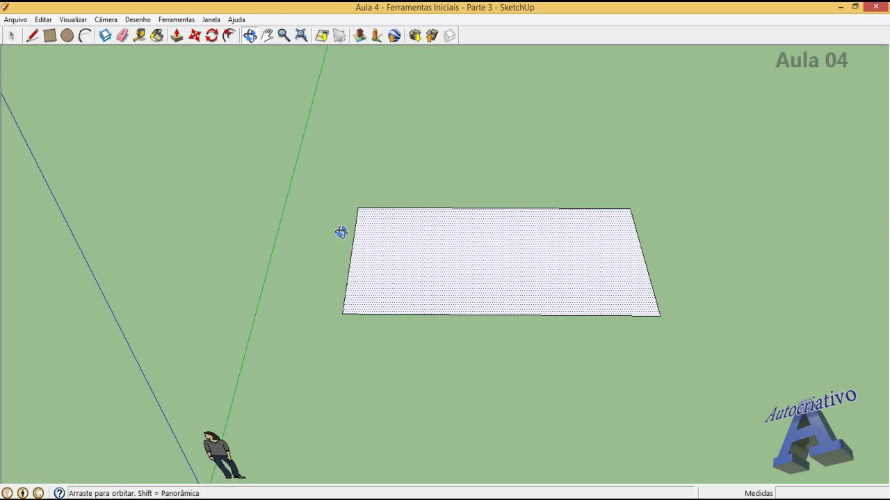
{"action": "scroll", "coordinate": [437, 279], "scroll_direction": "up", "scroll_amount": 3}
{"action": "scroll", "coordinate": [437, 278], "scroll_direction": "down", "scroll_amount": 3}
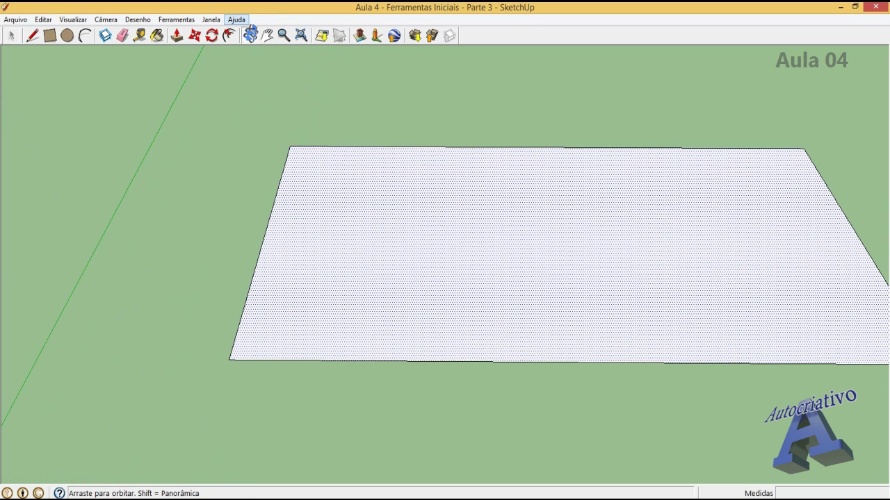
{"action": "left_click", "coordinate": [267, 35]}
{"action": "left_click_drag", "start_coordinate": [517, 364], "coordinate": [383, 404]}
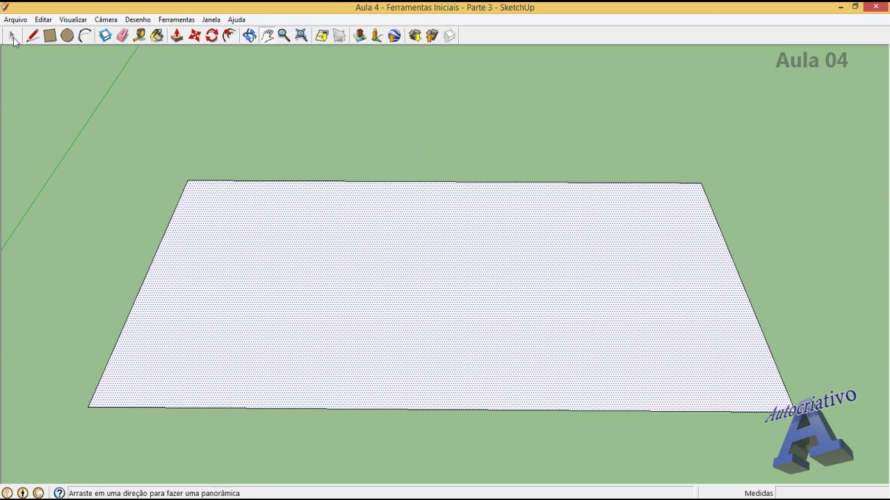
{"action": "left_click", "coordinate": [11, 35]}
{"action": "left_click", "coordinate": [338, 168]}
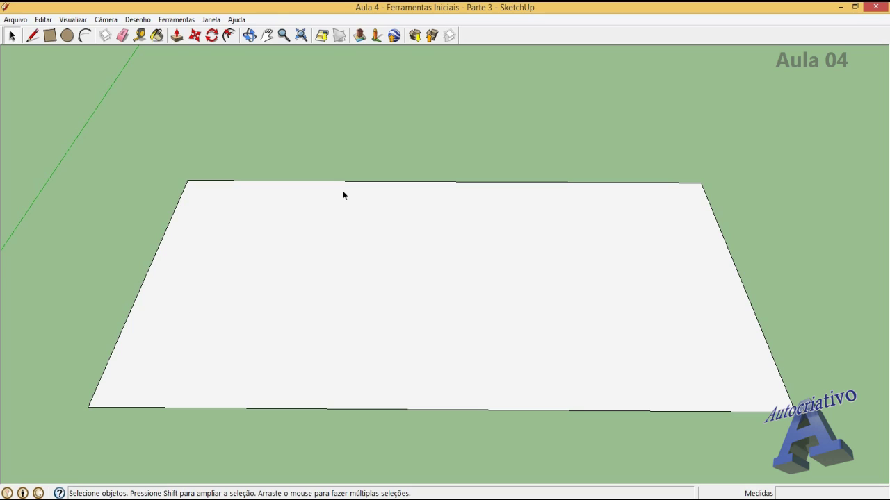
Step: Place Tape Measure guide lines 0,15 m inside each of the rectangle's four edges
{"action": "left_click", "coordinate": [139, 35]}
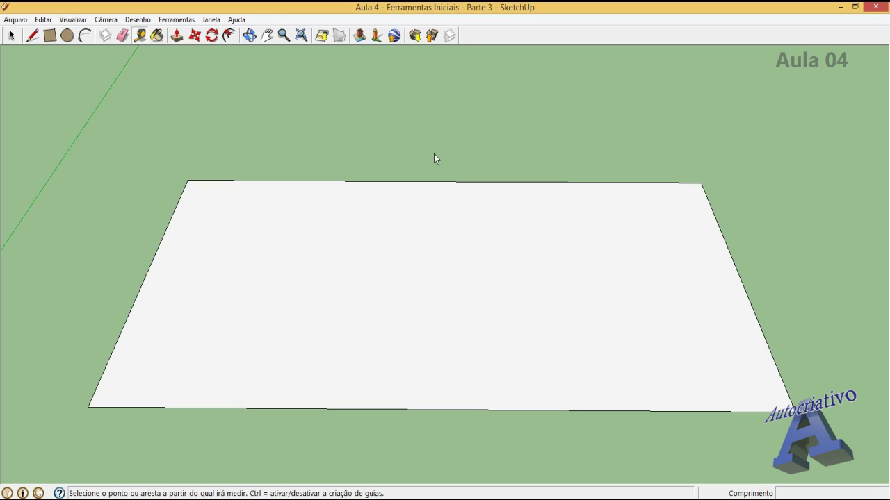
{"action": "left_click", "coordinate": [470, 402]}
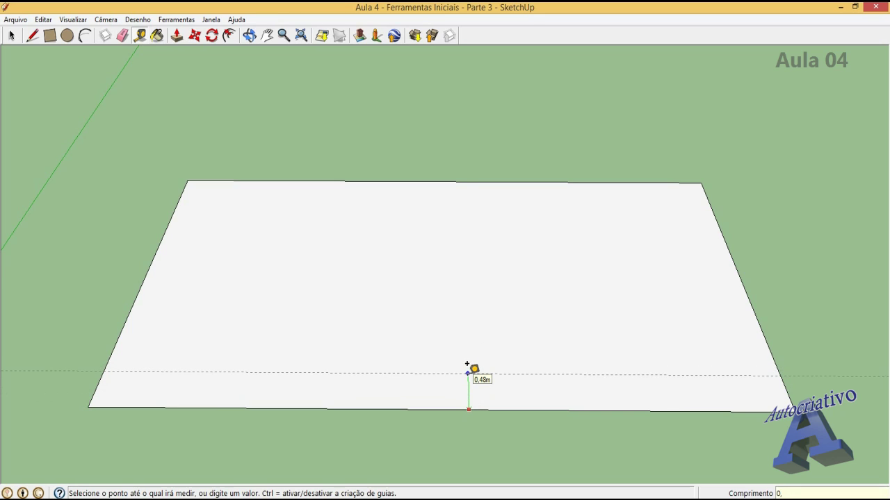
{"action": "left_click", "coordinate": [467, 365]}
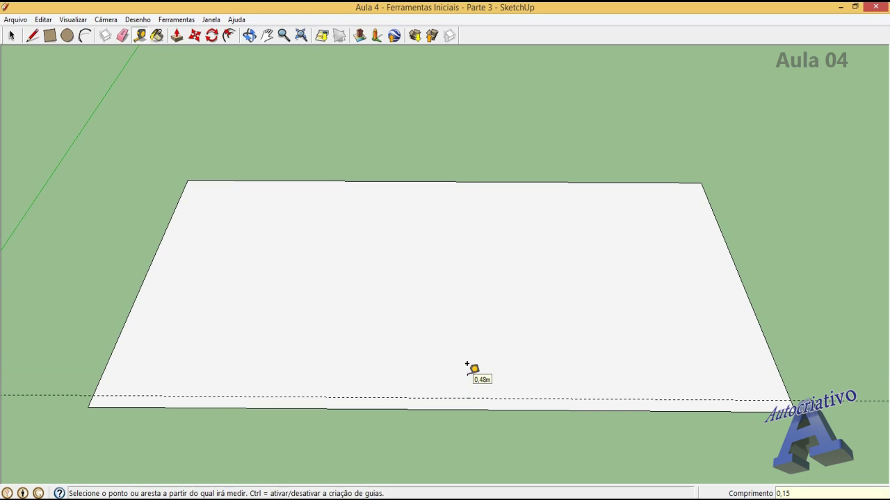
{"action": "left_click", "coordinate": [735, 265]}
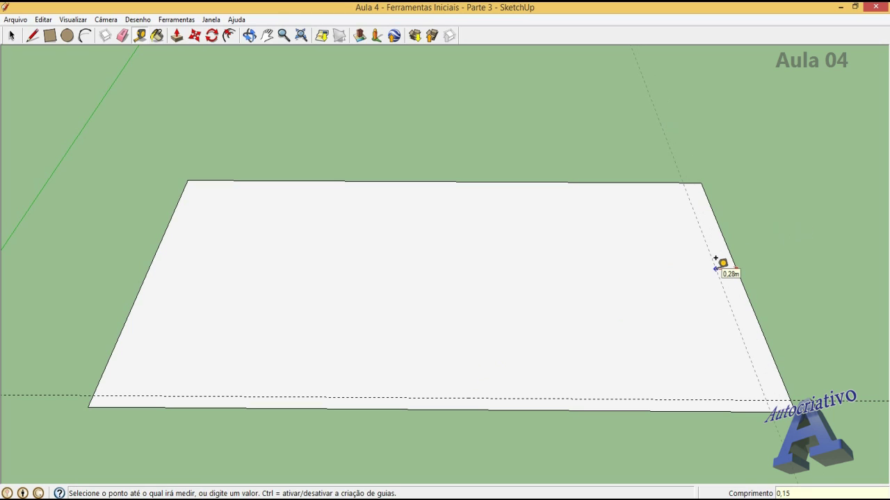
{"action": "left_click", "coordinate": [717, 260]}
{"action": "left_click", "coordinate": [507, 182]}
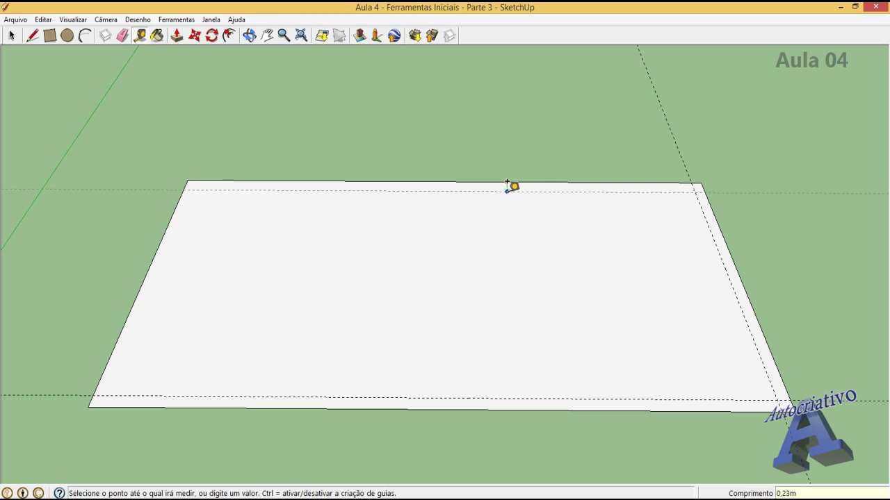
{"action": "left_click", "coordinate": [506, 183]}
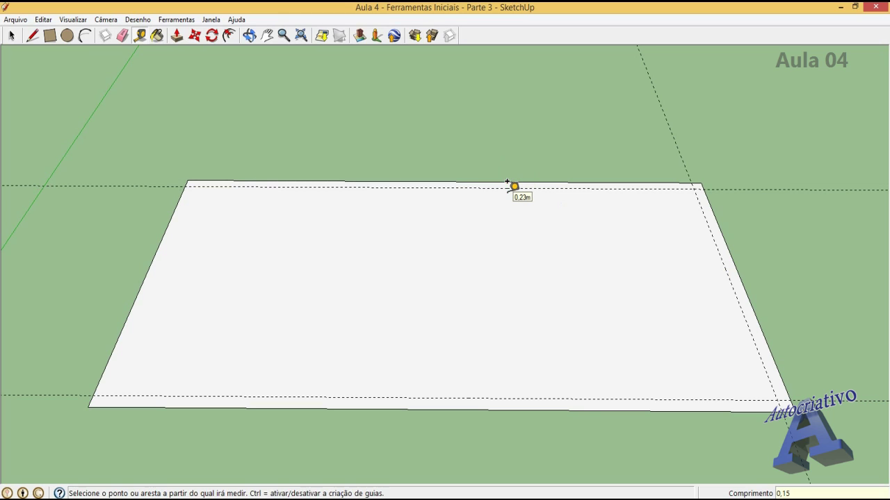
{"action": "left_click", "coordinate": [166, 217]}
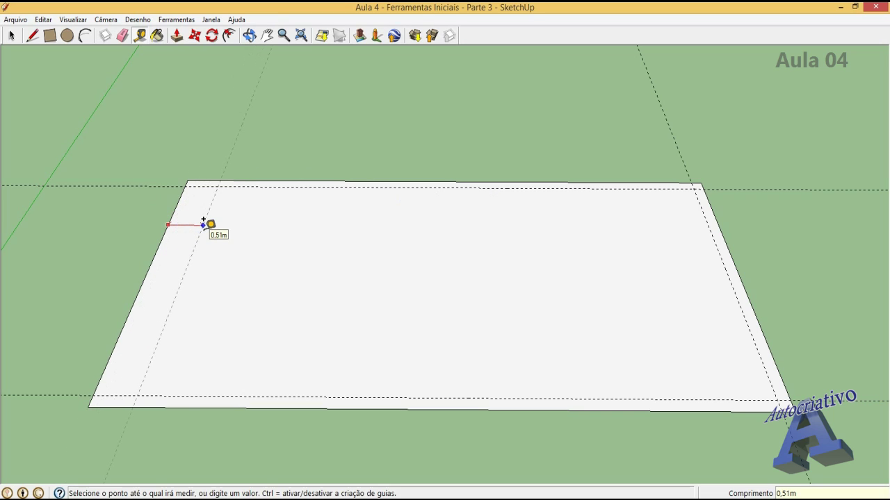
{"action": "type", "text": "0,15"}
{"action": "key", "text": "Return"}
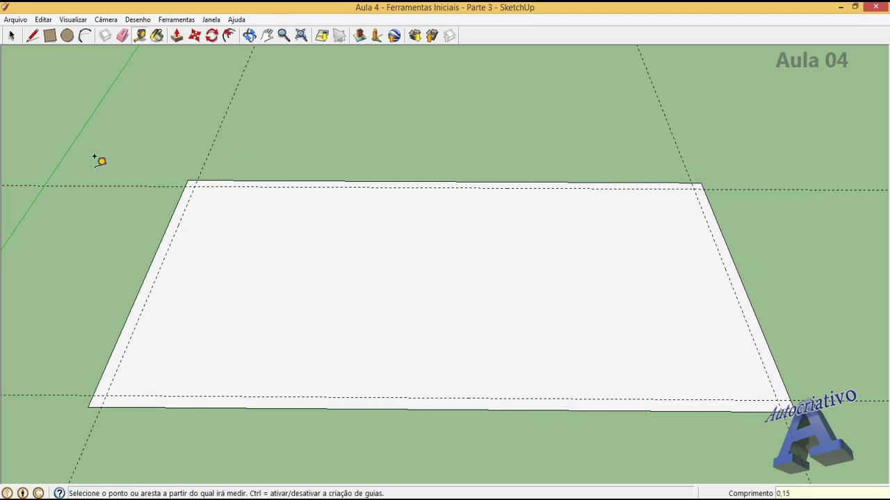
Step: Draw a 7,70 m by 3,70 m inner rectangle between opposite intersections of the guide lines
{"action": "left_click", "coordinate": [48, 37]}
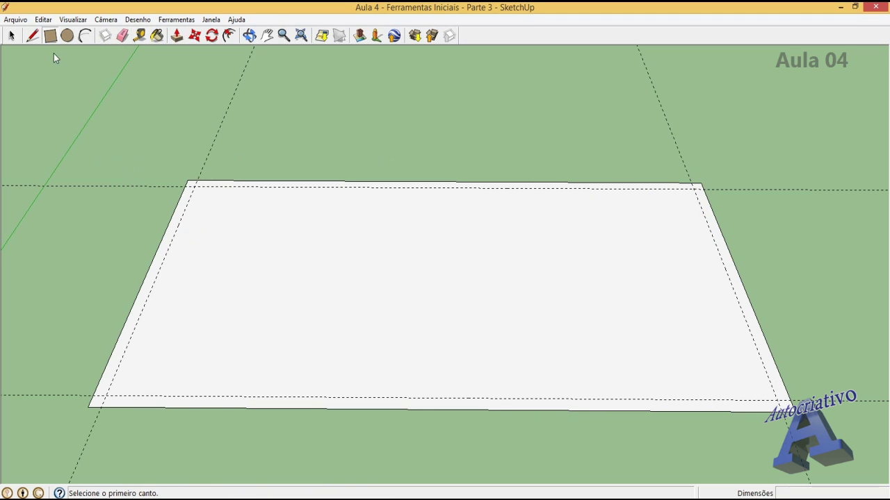
{"action": "left_click", "coordinate": [195, 186]}
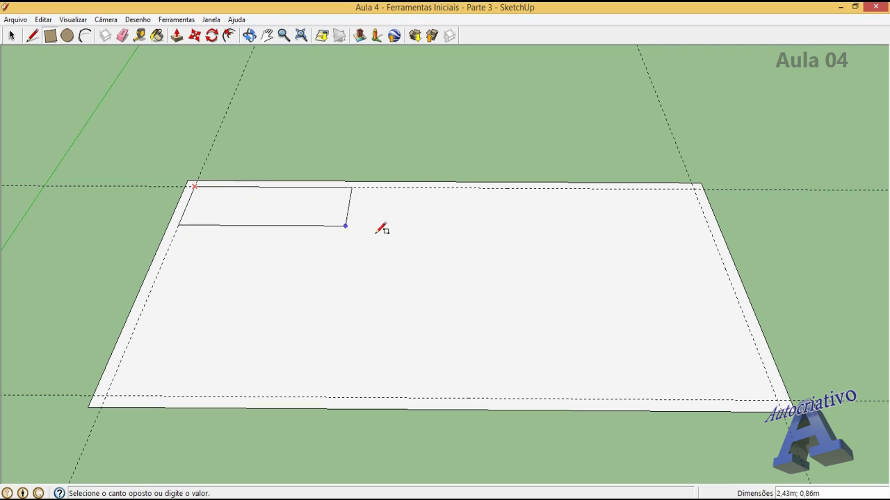
{"action": "left_click", "coordinate": [780, 398]}
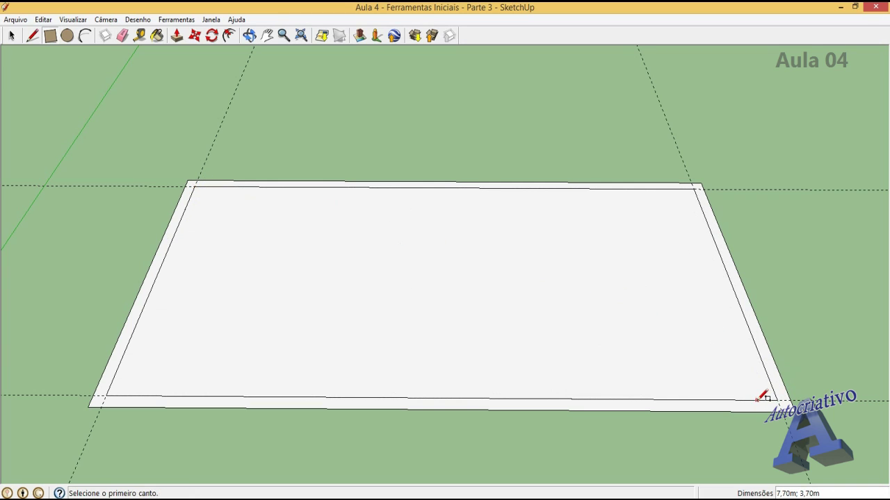
Step: Erase the guide lines around the two nested rectangles
{"action": "left_click", "coordinate": [122, 36]}
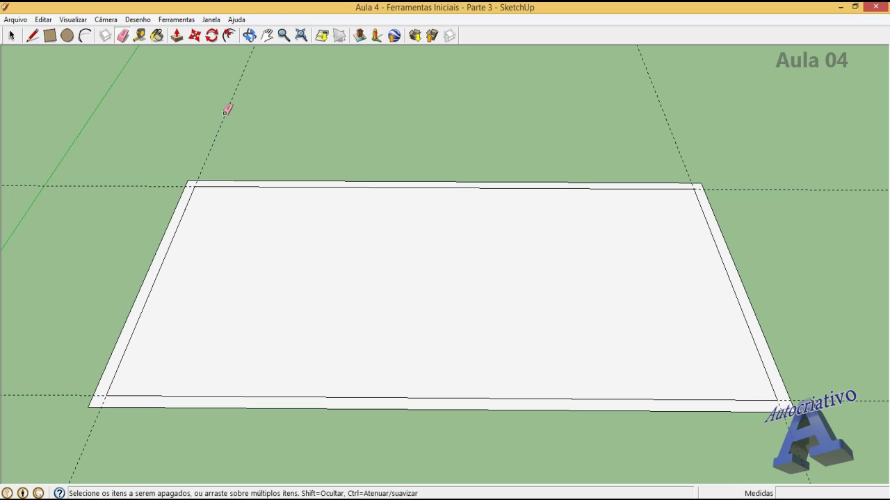
{"action": "left_click", "coordinate": [227, 112]}
{"action": "left_click", "coordinate": [673, 132]}
{"action": "left_click", "coordinate": [831, 400]}
Step: Try pulling the narrow border face up about 1 m, and revert to the plain outer rectangle
{"action": "left_click", "coordinate": [177, 39]}
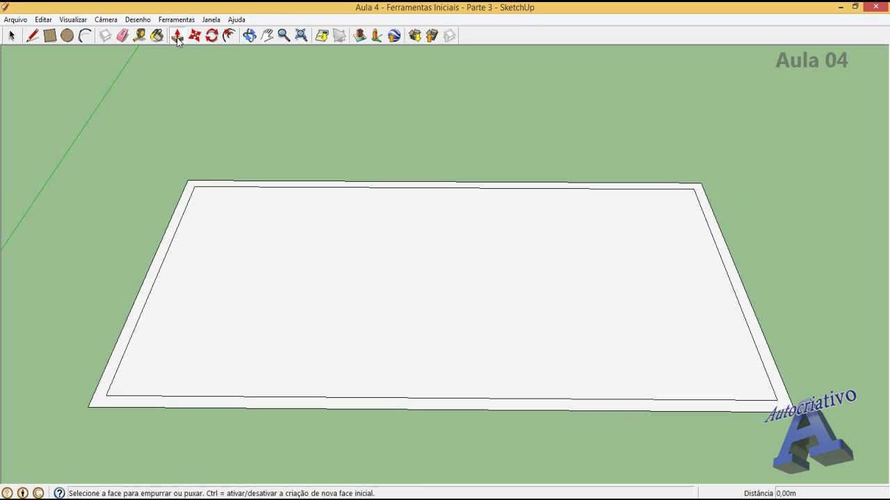
{"action": "left_click", "coordinate": [182, 207]}
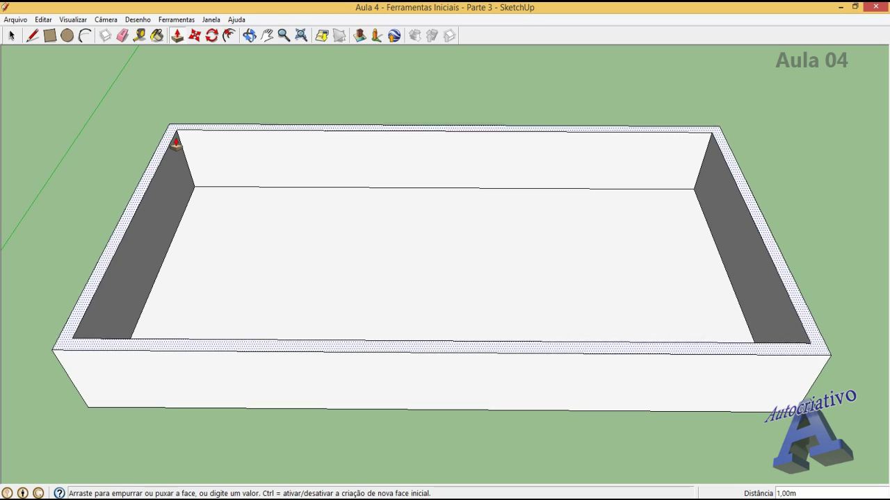
{"action": "key", "text": "Escape"}
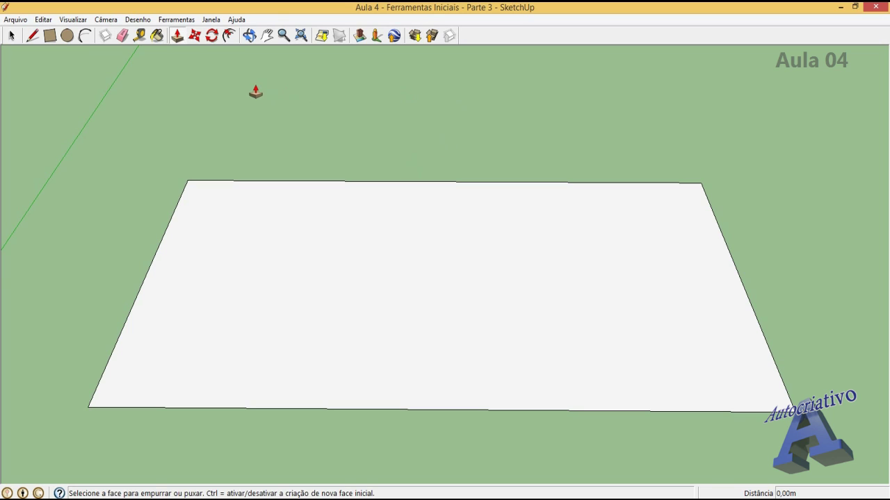
Step: Select all four outer edges of the rectangle together, leaving its face unselected
{"action": "left_click", "coordinate": [229, 36]}
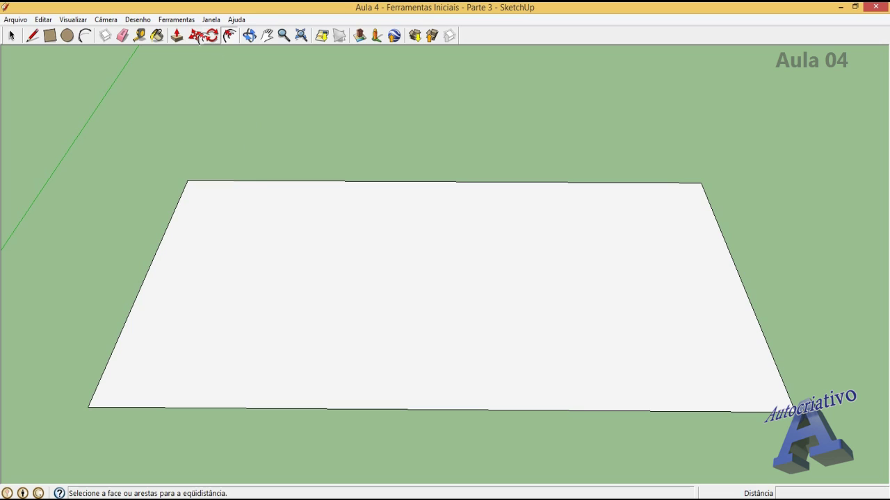
{"action": "left_click", "coordinate": [10, 36]}
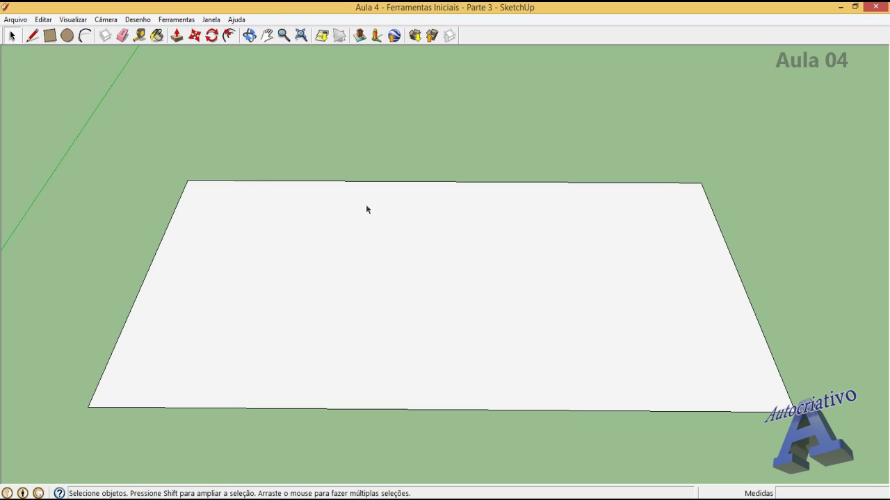
{"action": "left_click", "coordinate": [380, 182]}
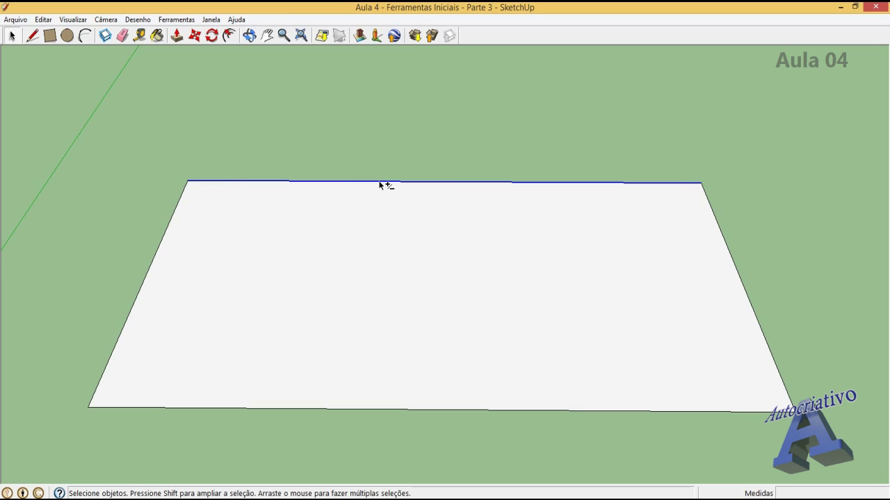
{"action": "left_click", "coordinate": [180, 199], "text": "shift"}
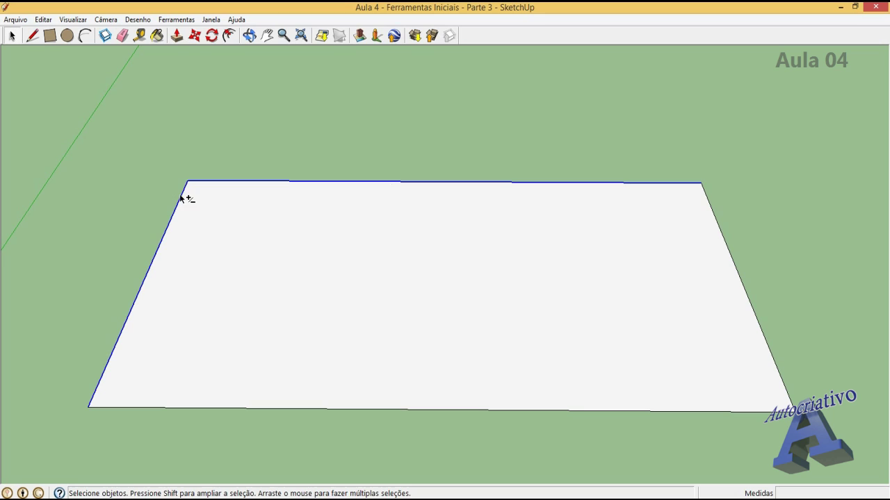
{"action": "left_click", "coordinate": [478, 410], "text": "shift"}
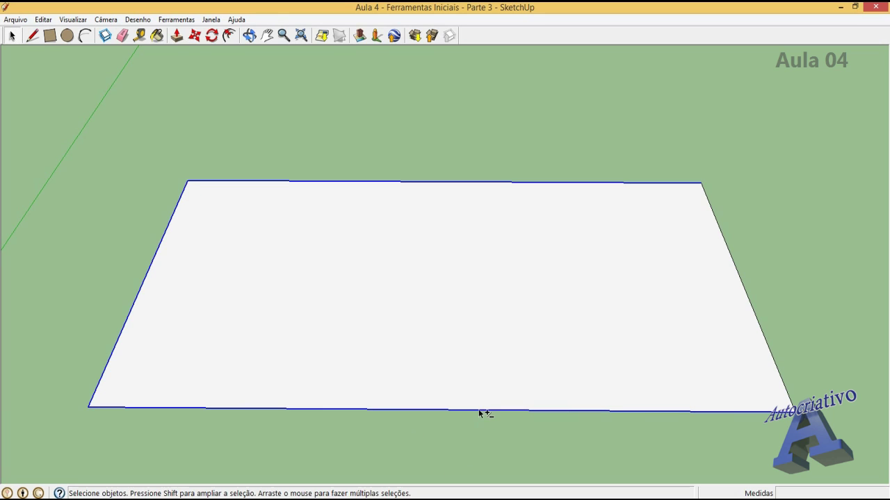
{"action": "left_click", "coordinate": [743, 285], "text": "shift"}
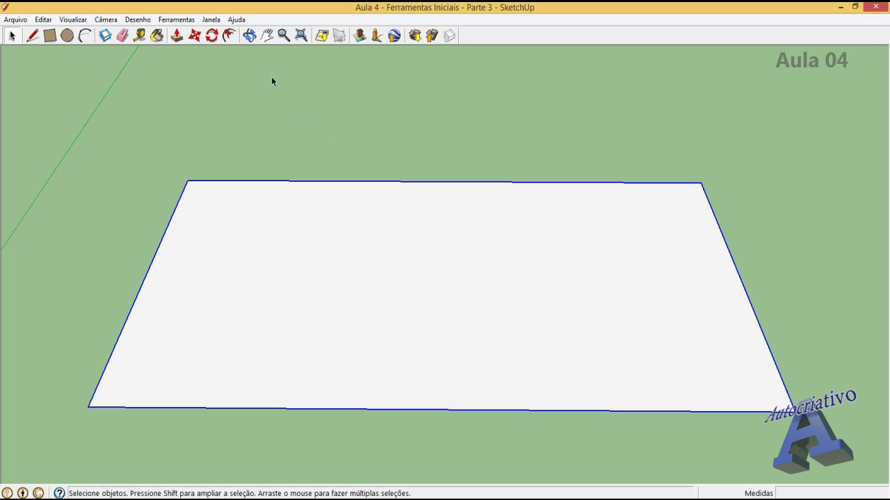
Step: Offset the four selected edges inward by 0,15 m and clear the selection
{"action": "left_click", "coordinate": [229, 35]}
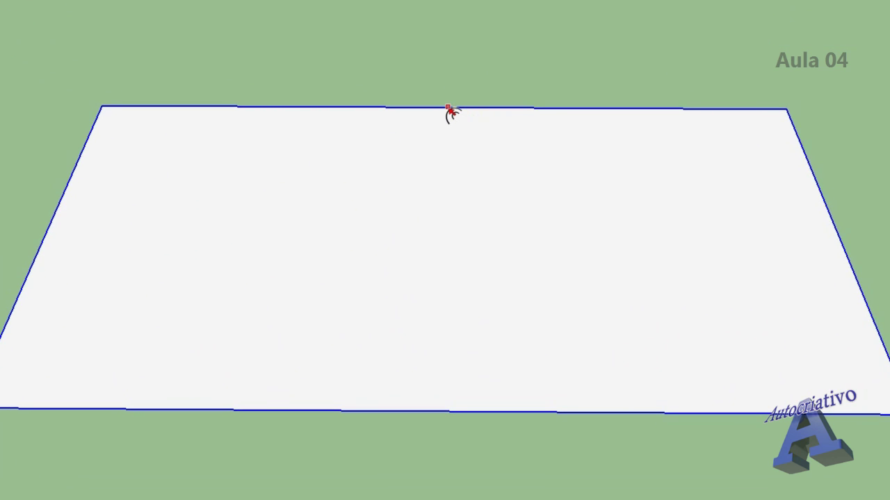
{"action": "left_click", "coordinate": [447, 109]}
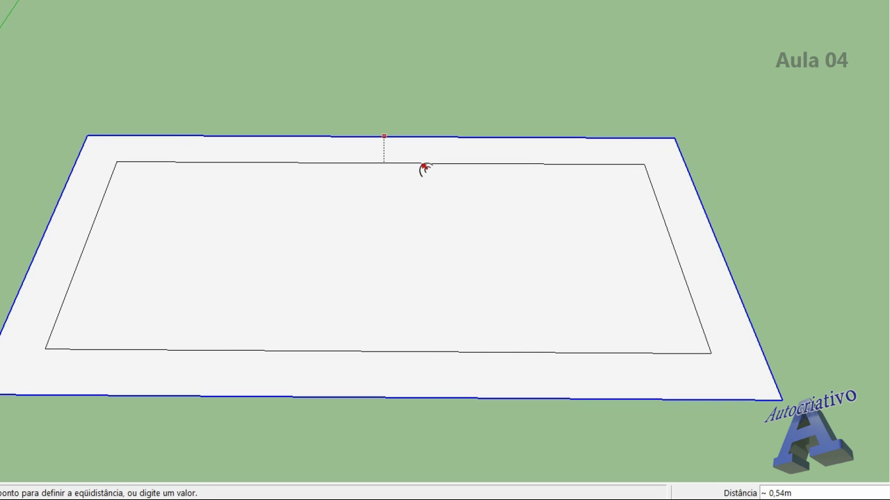
{"action": "type", "text": "0,1"}
{"action": "type", "text": "5"}
{"action": "key", "text": "Return"}
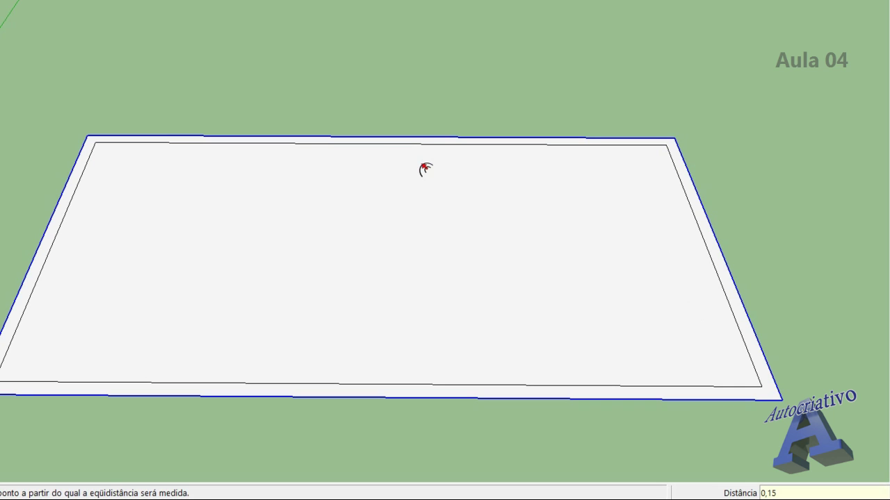
{"action": "key", "text": "space"}
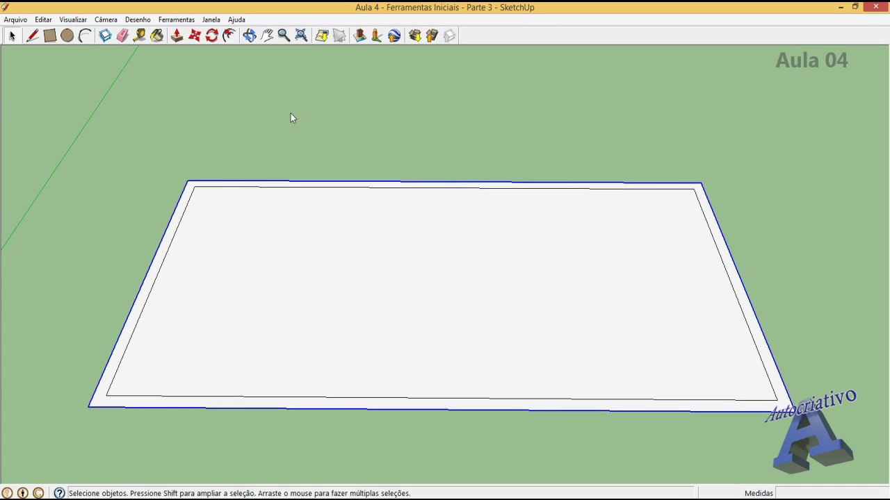
{"action": "left_click", "coordinate": [291, 116]}
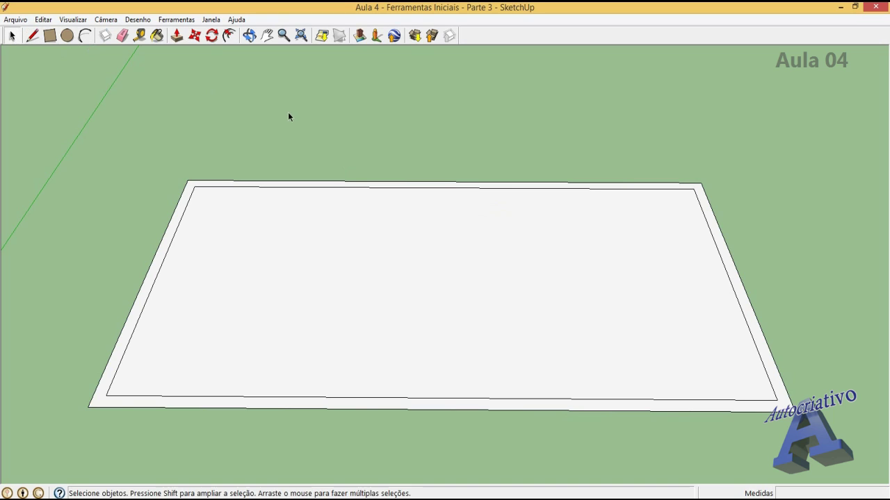
Step: Push/Pull the border face between the two rectangles upward by 1,00 m to form walls
{"action": "left_click", "coordinate": [178, 36]}
{"action": "left_click", "coordinate": [185, 199]}
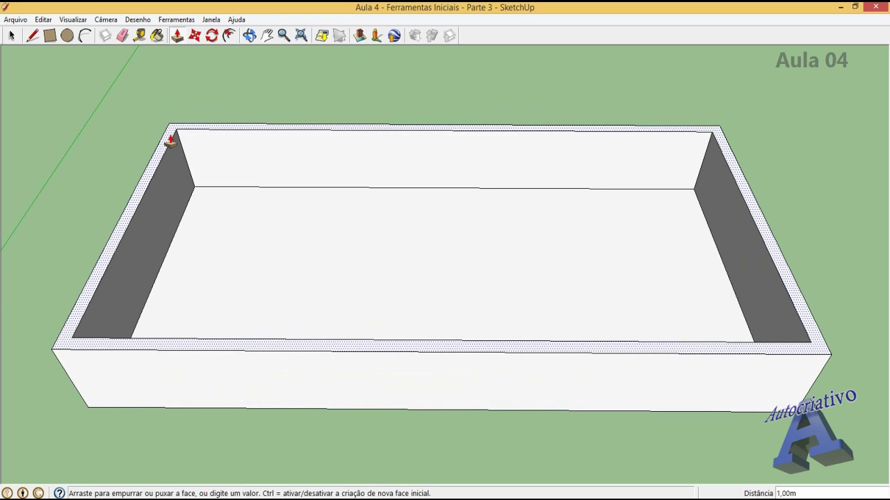
{"action": "type", "text": "1,00"}
{"action": "key", "text": "Return"}
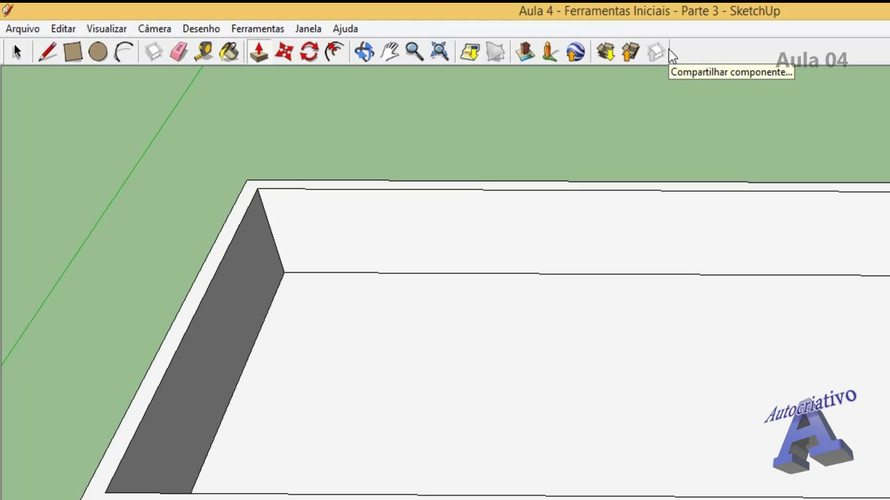
Step: Open the Add Location map, dismiss its introductory message, and close it without choosing a location
{"action": "left_click", "coordinate": [470, 54]}
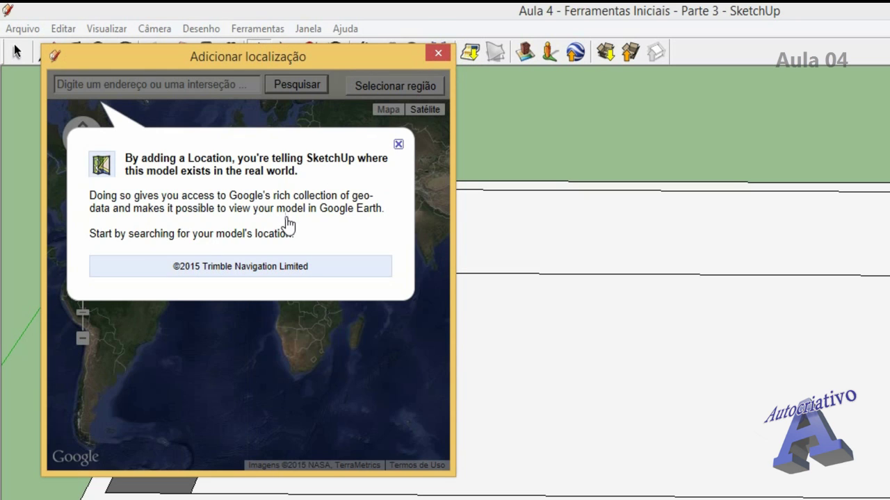
{"action": "left_click", "coordinate": [398, 145]}
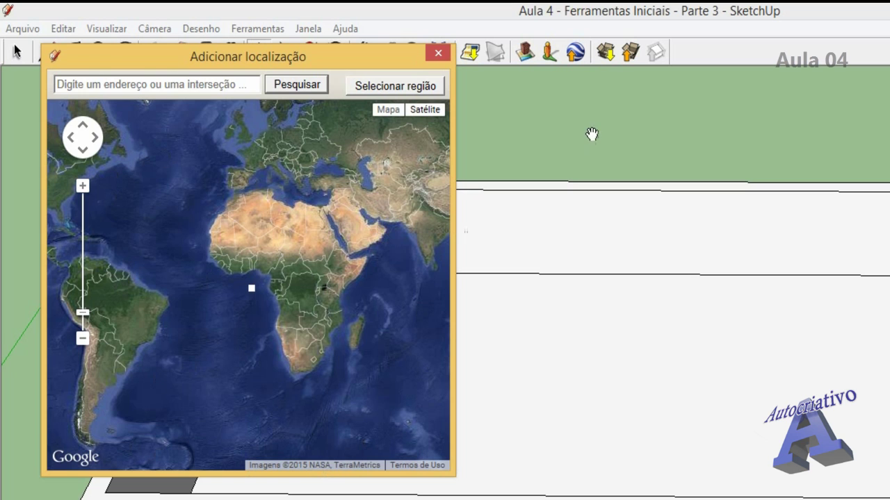
{"action": "left_click", "coordinate": [438, 54]}
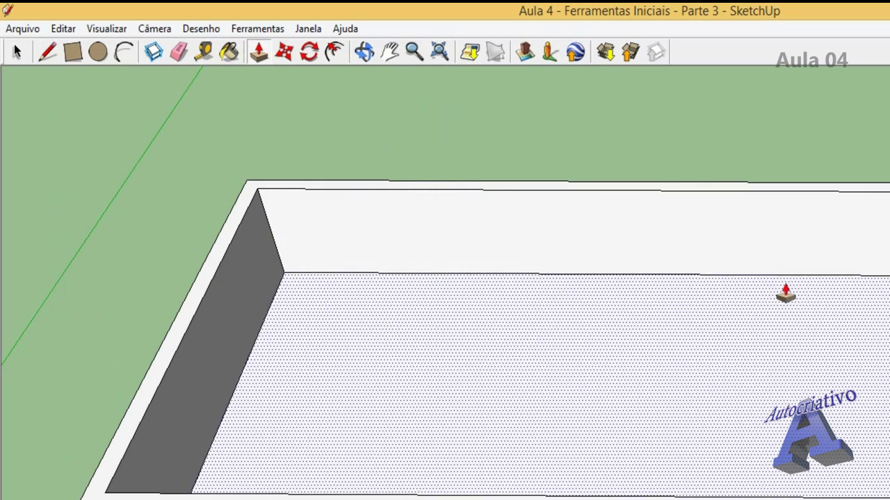
Step: Open the Photo Textures window, view its street-level image and map, and close it
{"action": "left_click", "coordinate": [575, 52]}
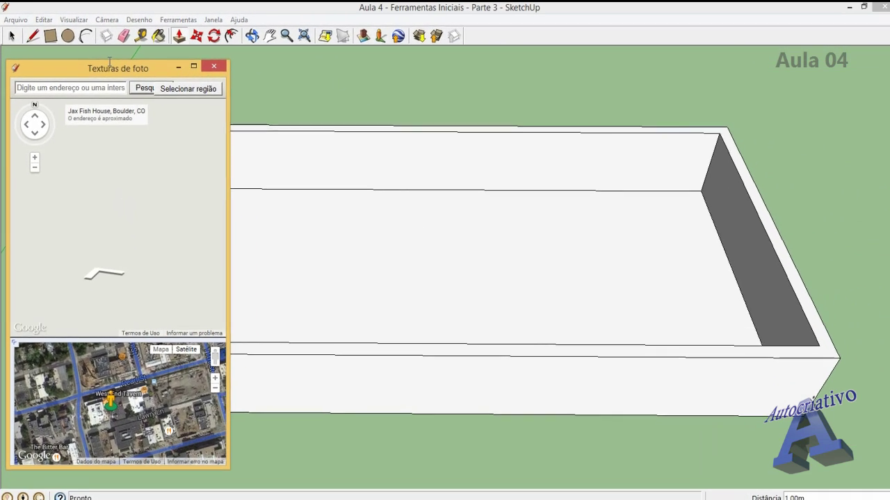
{"action": "left_click_drag", "start_coordinate": [114, 64], "coordinate": [119, 52]}
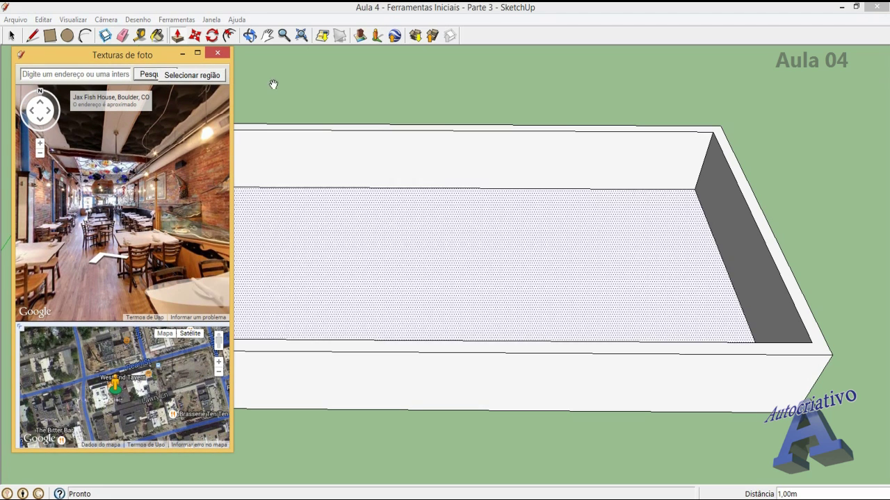
{"action": "left_click", "coordinate": [220, 50]}
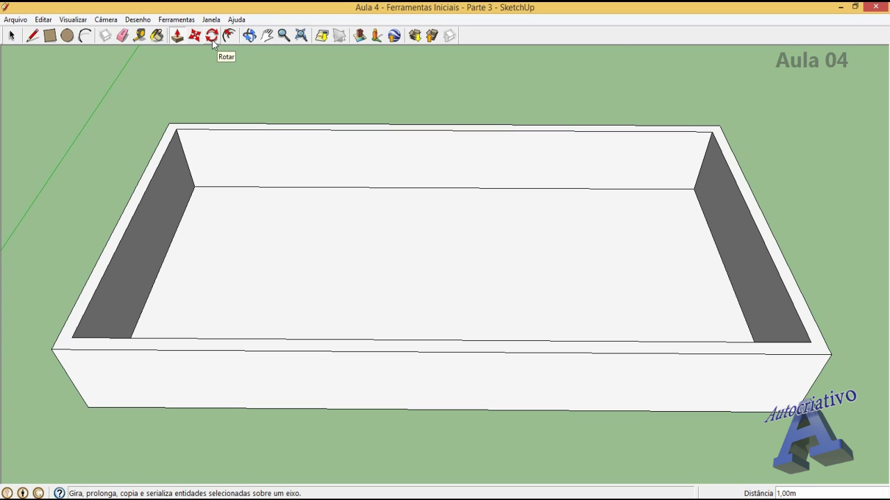
Step: Select the entire walled box and delete it
{"action": "key", "text": "p"}
{"action": "scroll", "coordinate": [460, 145], "scroll_direction": "down", "scroll_amount": 2}
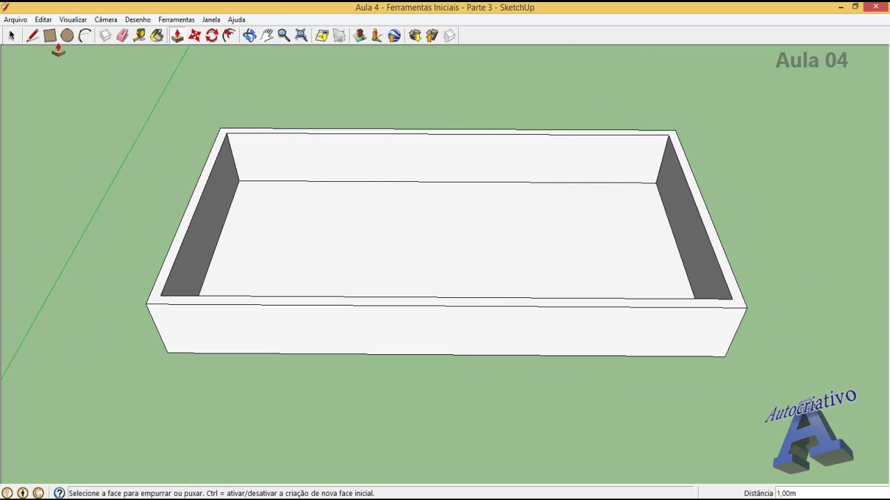
{"action": "key", "text": "space"}
{"action": "left_click_drag", "start_coordinate": [161, 78], "coordinate": [804, 432]}
{"action": "left_click_drag", "start_coordinate": [95, 60], "coordinate": [814, 433]}
{"action": "key", "text": "Delete"}
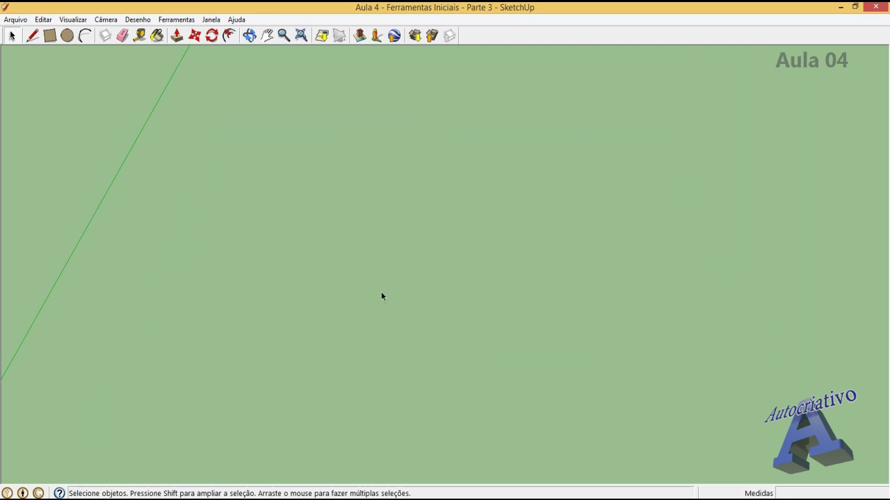
Step: Draw a 1,00 by 1,00 m square with the Rectangle tool on the empty ground
{"action": "left_click", "coordinate": [49, 35]}
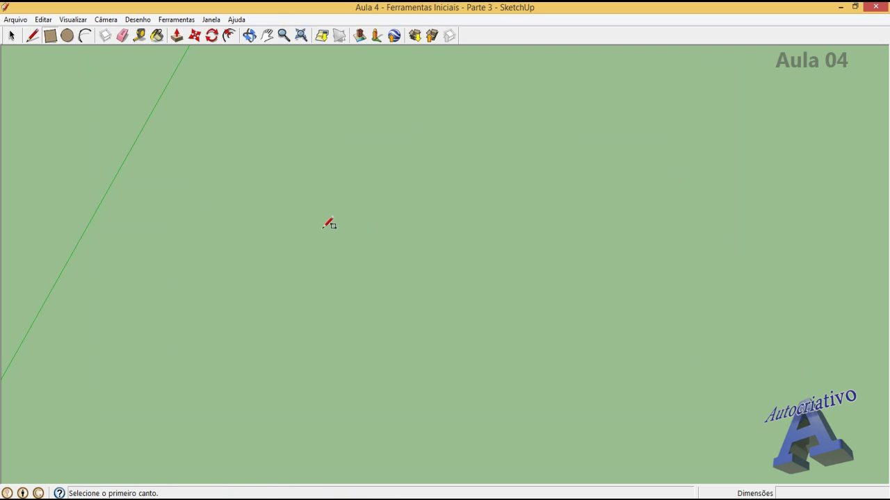
{"action": "scroll", "coordinate": [323, 268], "scroll_direction": "down", "scroll_amount": 2}
{"action": "left_click", "coordinate": [317, 273]}
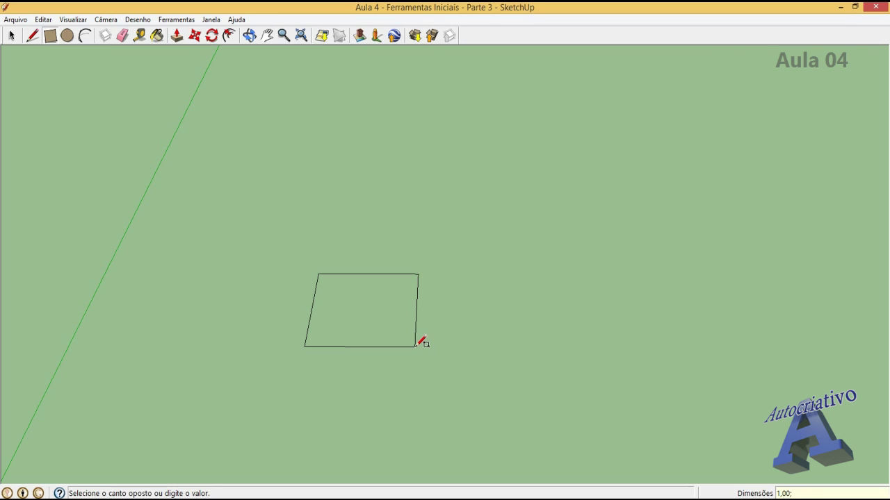
{"action": "key", "text": "Return"}
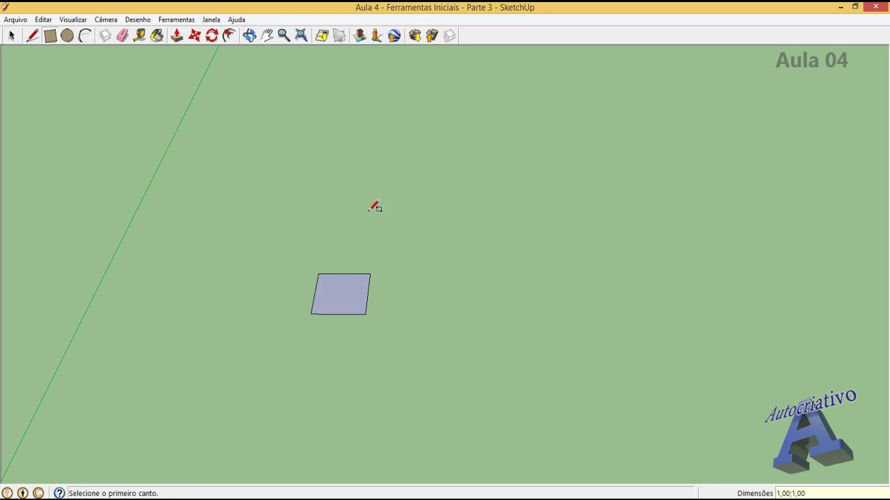
Step: Reverse the square's face so its white side points up, and clear the selection
{"action": "scroll", "coordinate": [359, 283], "scroll_direction": "up", "scroll_amount": 5}
{"action": "scroll", "coordinate": [358, 286], "scroll_direction": "up", "scroll_amount": 2}
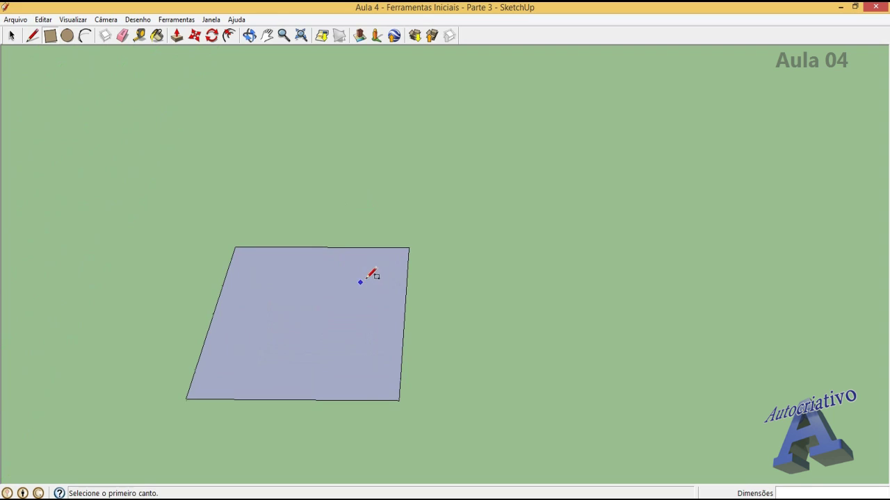
{"action": "left_click", "coordinate": [13, 35]}
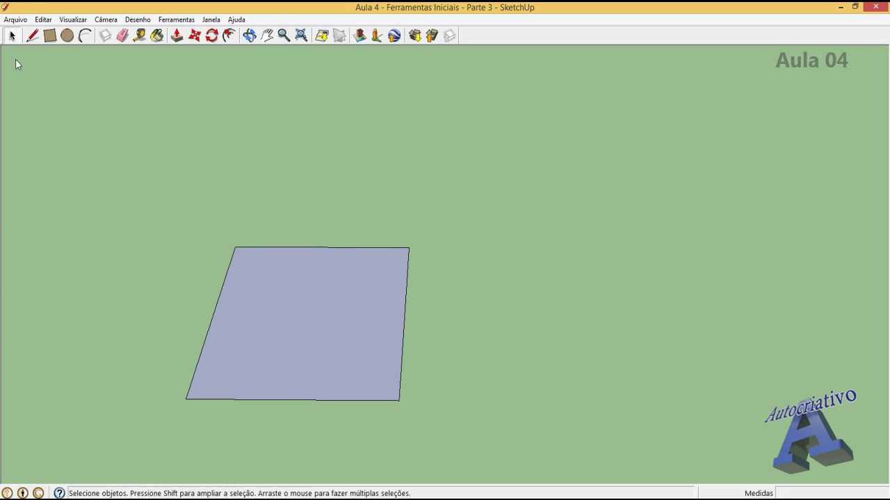
{"action": "left_click", "coordinate": [331, 340]}
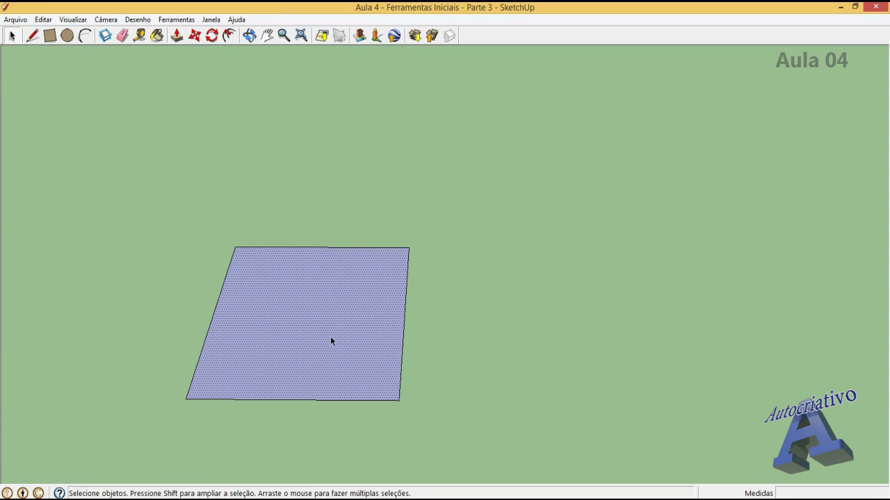
{"action": "right_click", "coordinate": [331, 341]}
{"action": "left_click", "coordinate": [390, 270]}
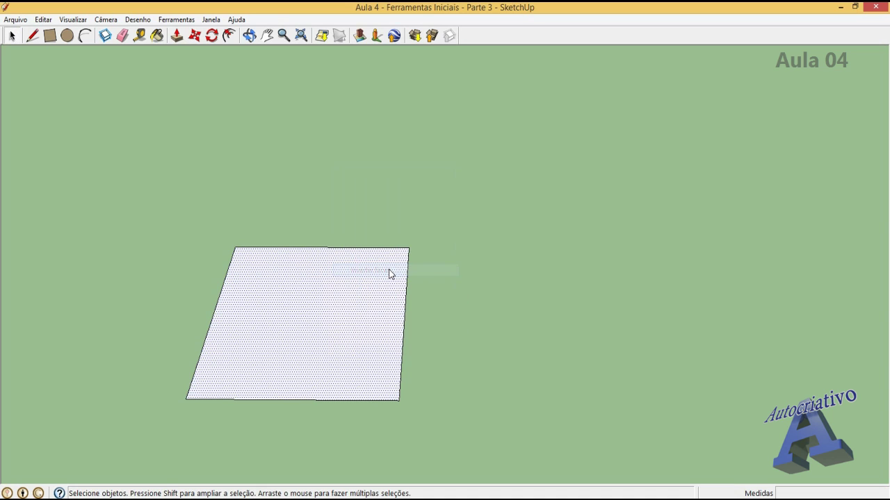
{"action": "left_click", "coordinate": [488, 240]}
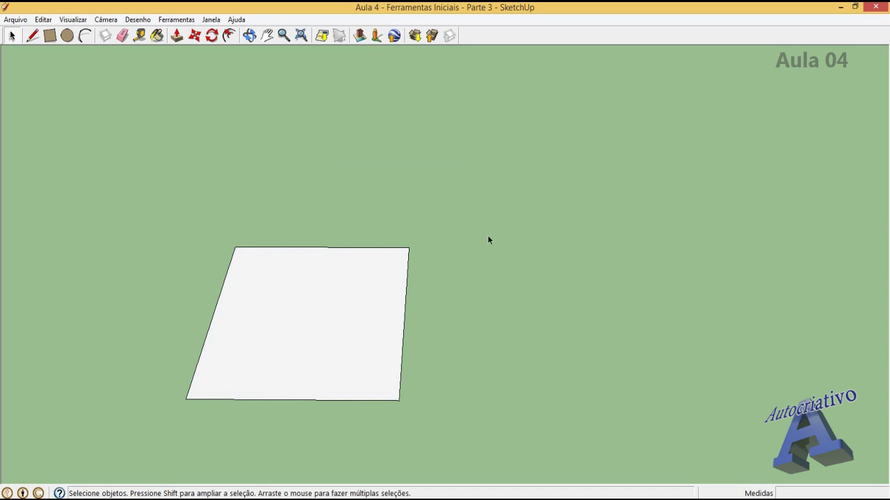
Step: Push/Pull the square face by about 0,01 m to form a thin slab
{"action": "left_click", "coordinate": [249, 35]}
{"action": "left_click_drag", "start_coordinate": [278, 173], "coordinate": [183, 20]}
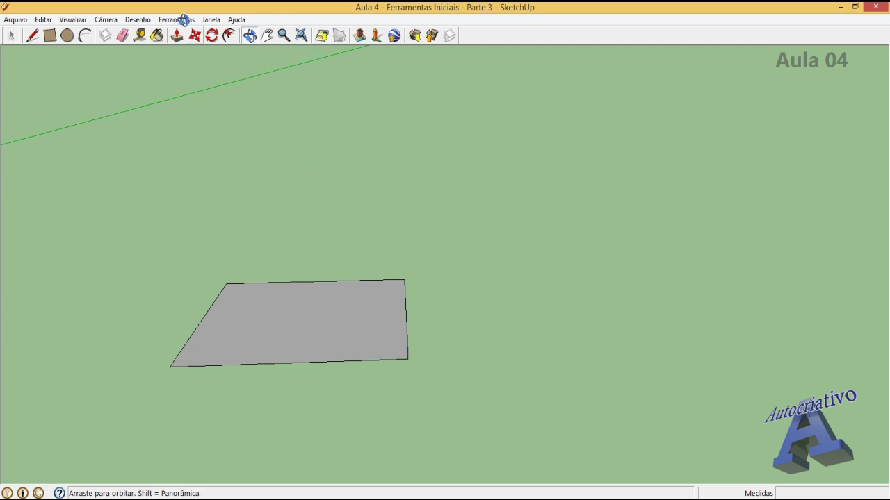
{"action": "left_click", "coordinate": [177, 36]}
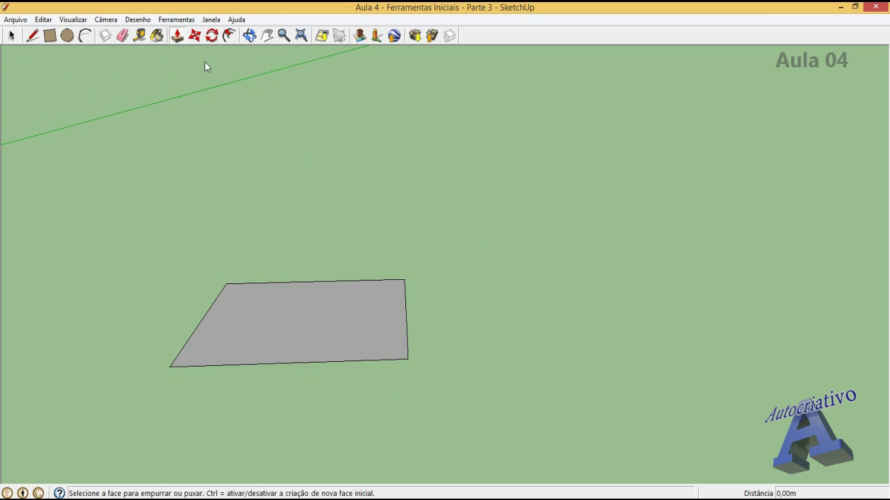
{"action": "left_click", "coordinate": [347, 322]}
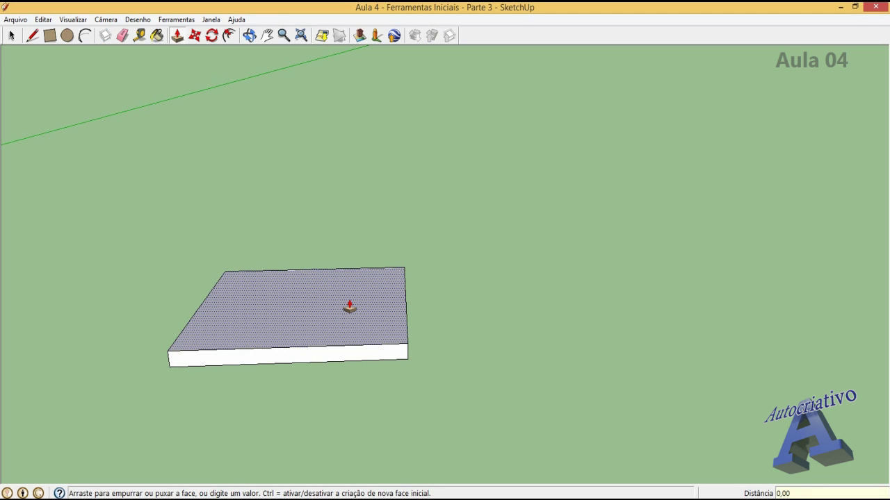
{"action": "key", "text": "Return"}
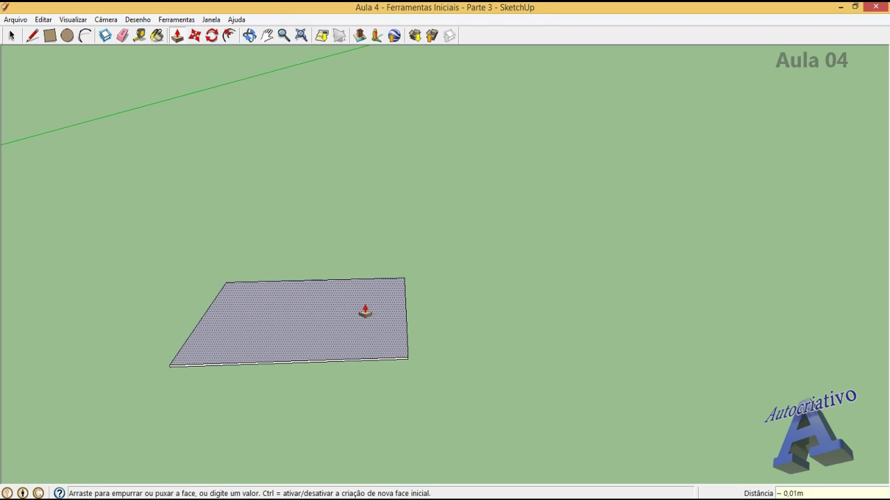
Step: Examine the thin slab from several angles, including edge-on and facing its broad side
{"action": "scroll", "coordinate": [376, 357], "scroll_direction": "up", "scroll_amount": 2}
{"action": "left_click", "coordinate": [267, 36]}
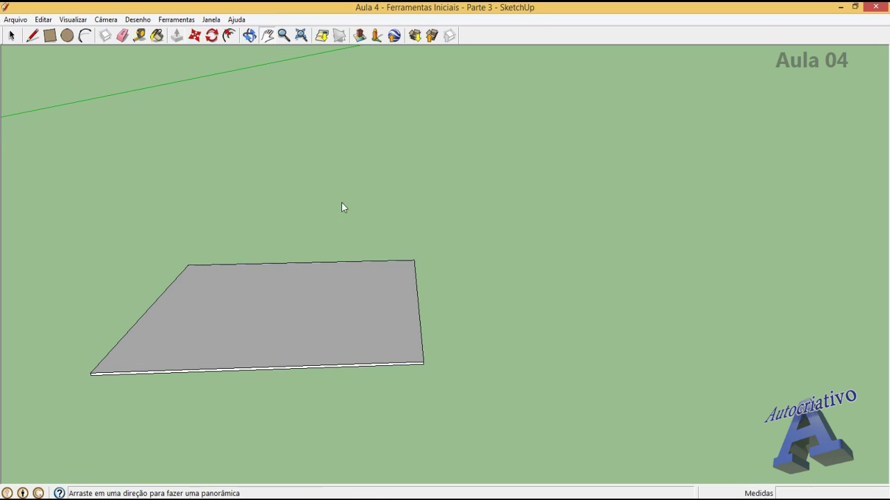
{"action": "left_click_drag", "start_coordinate": [341, 202], "coordinate": [486, 281]}
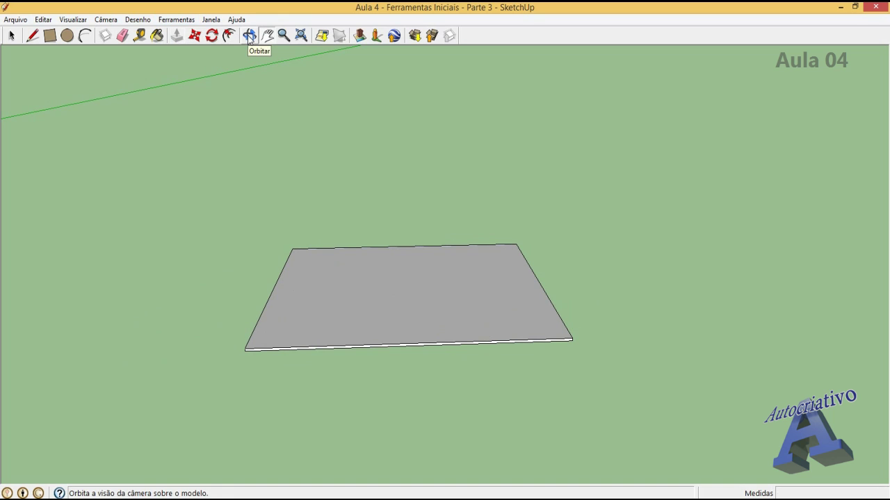
{"action": "left_click", "coordinate": [248, 35]}
{"action": "left_click_drag", "start_coordinate": [284, 190], "coordinate": [188, 276]}
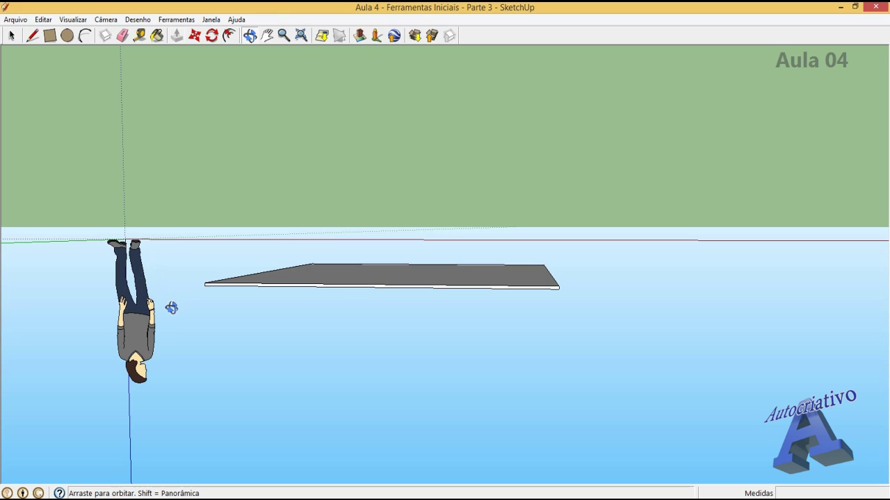
{"action": "left_click_drag", "start_coordinate": [479, 303], "coordinate": [547, 313]}
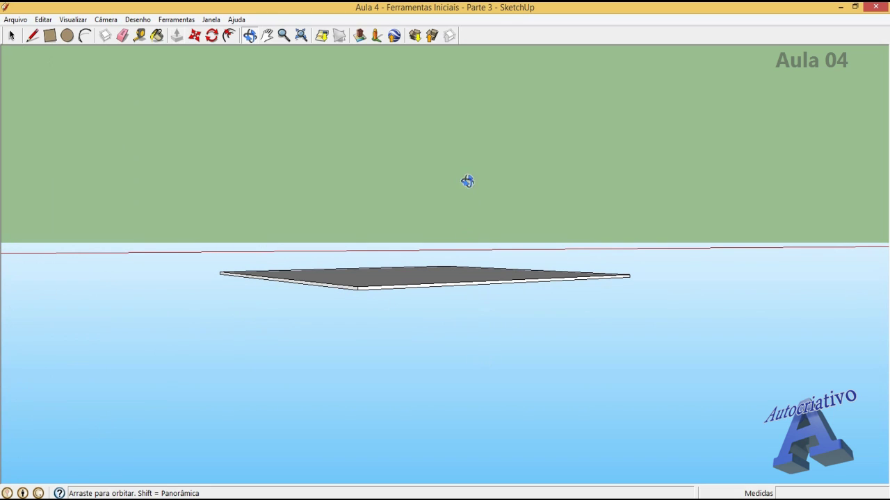
{"action": "left_click_drag", "start_coordinate": [494, 334], "coordinate": [306, 337]}
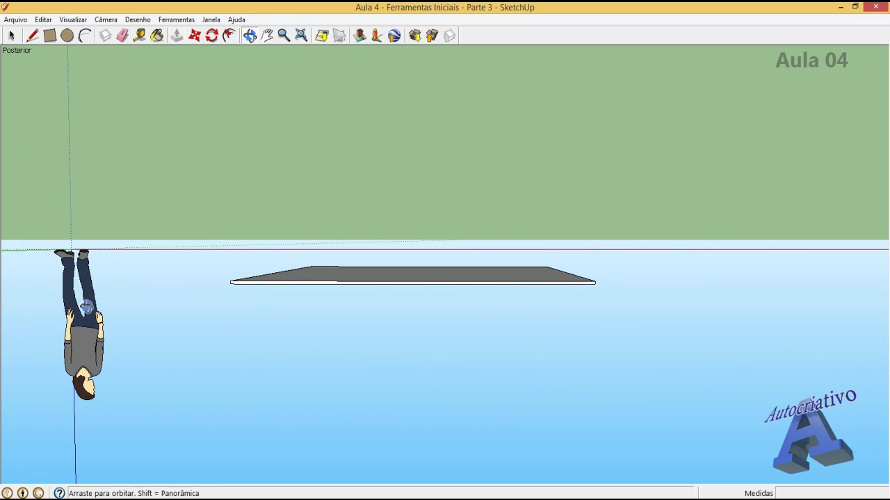
{"action": "left_click_drag", "start_coordinate": [403, 274], "coordinate": [372, 329]}
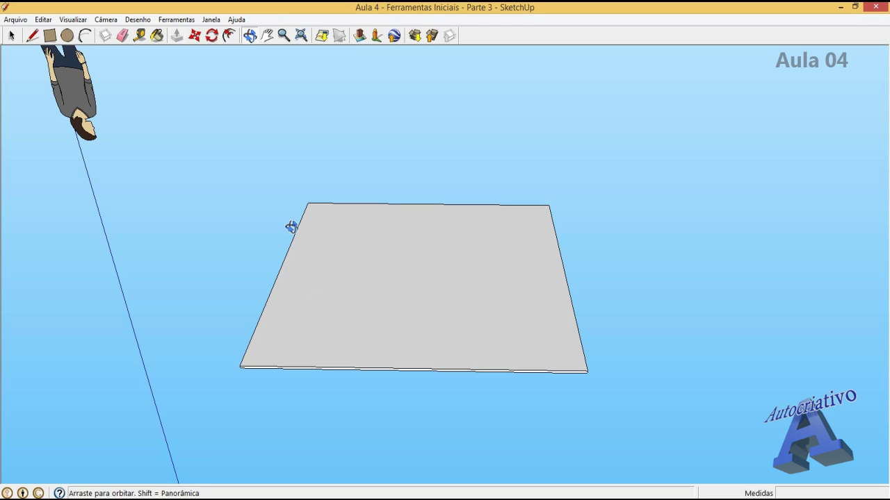
Step: Draw two crossing rectangles on the slab's broad face, about 0,70 by 0,13 m and about 0,62 by 0,18 m
{"action": "left_click", "coordinate": [50, 36]}
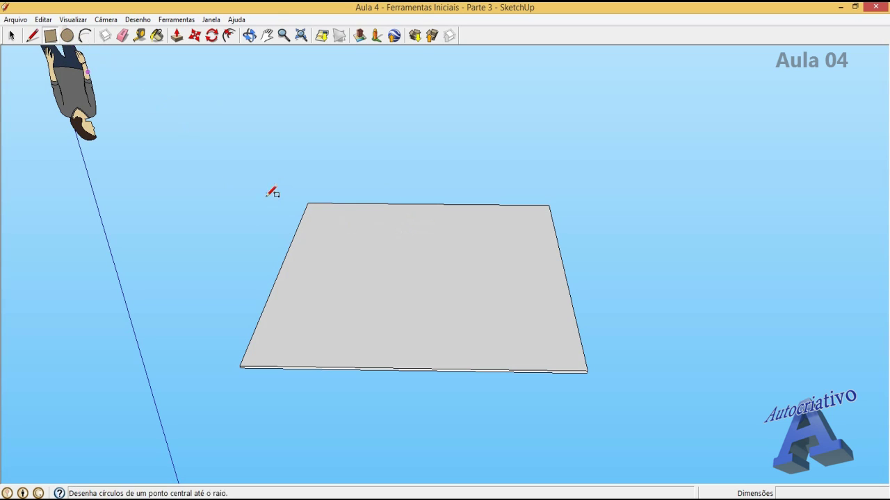
{"action": "left_click", "coordinate": [398, 221]}
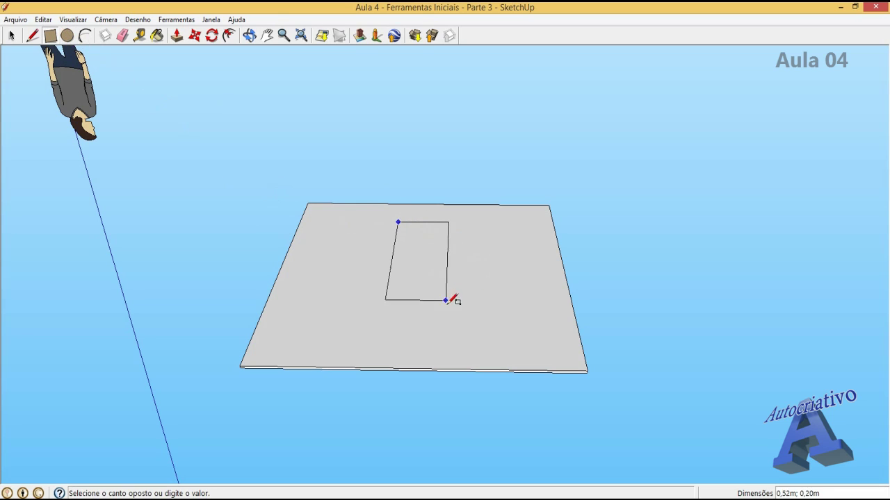
{"action": "left_click", "coordinate": [421, 337]}
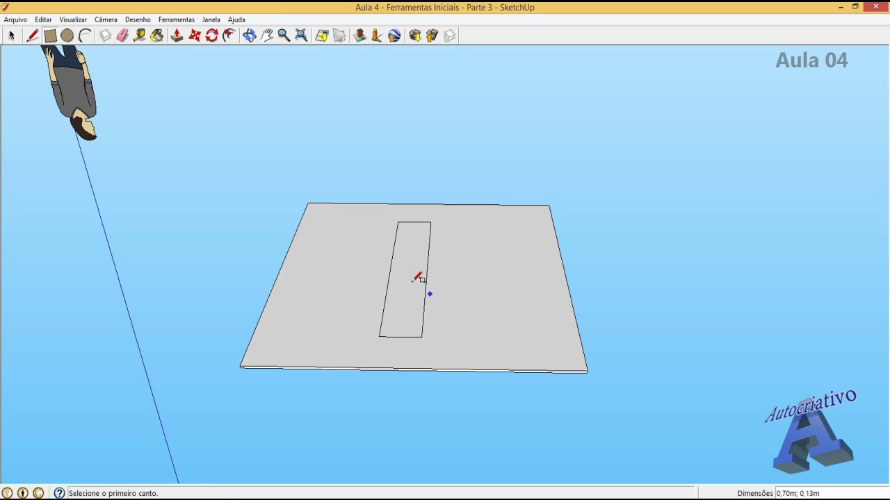
{"action": "left_click", "coordinate": [333, 245]}
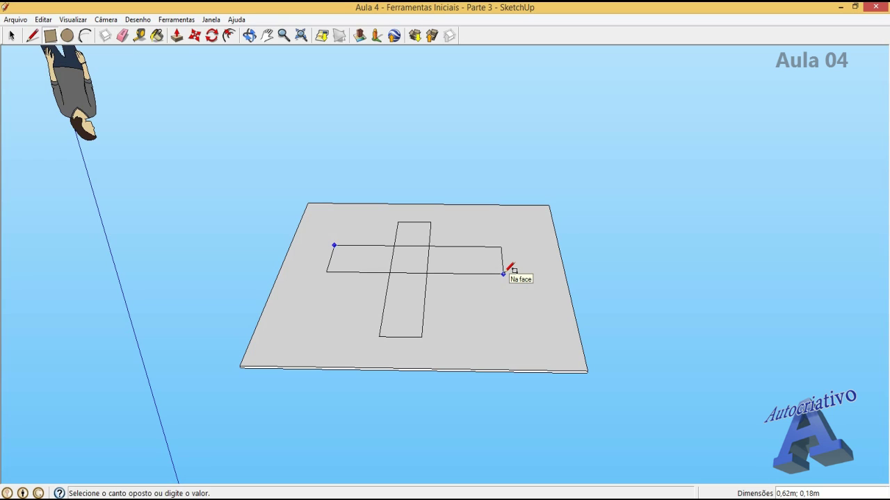
{"action": "key", "text": "Escape"}
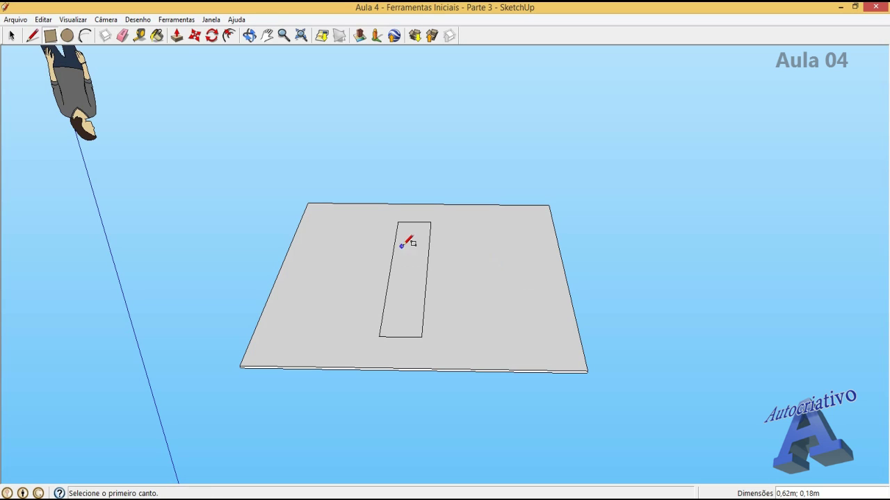
{"action": "left_click", "coordinate": [330, 246]}
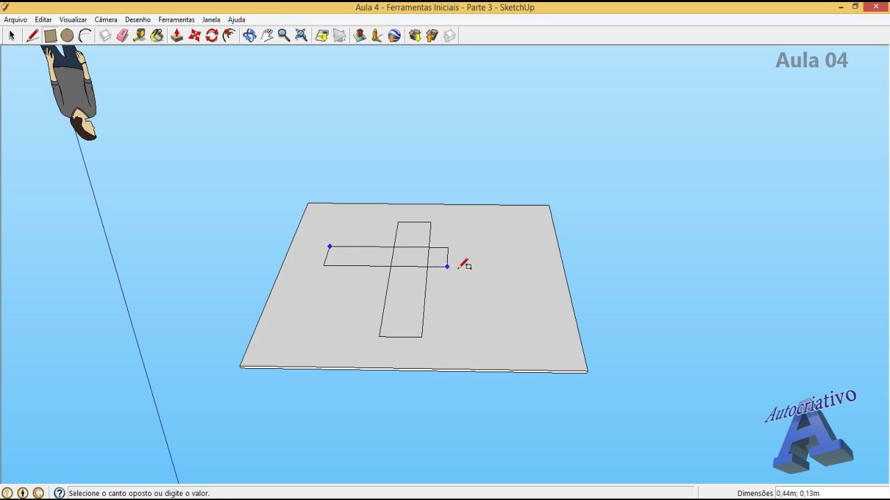
{"action": "left_click", "coordinate": [497, 276]}
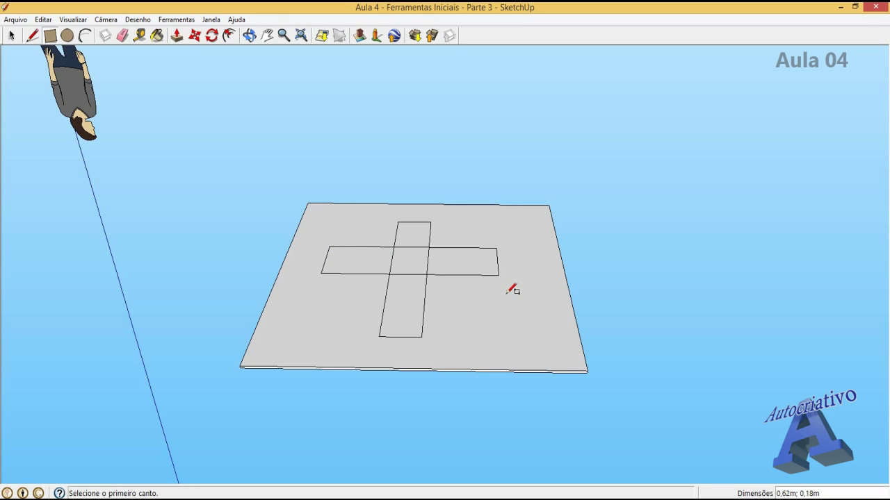
Step: Erase the four inner edges where the two rectangles overlap, merging them into one cross-shaped face
{"action": "left_click", "coordinate": [122, 36]}
{"action": "left_click", "coordinate": [417, 247]}
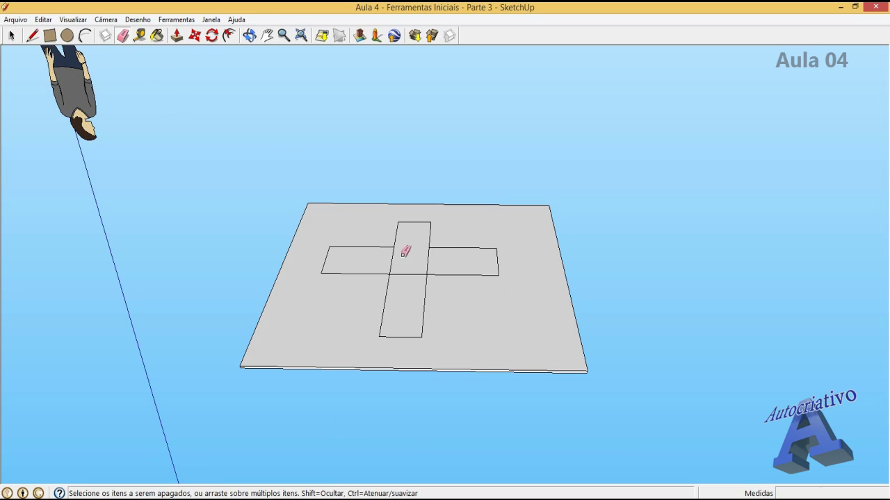
{"action": "left_click", "coordinate": [392, 259]}
{"action": "left_click", "coordinate": [428, 260]}
{"action": "left_click", "coordinate": [104, 36]}
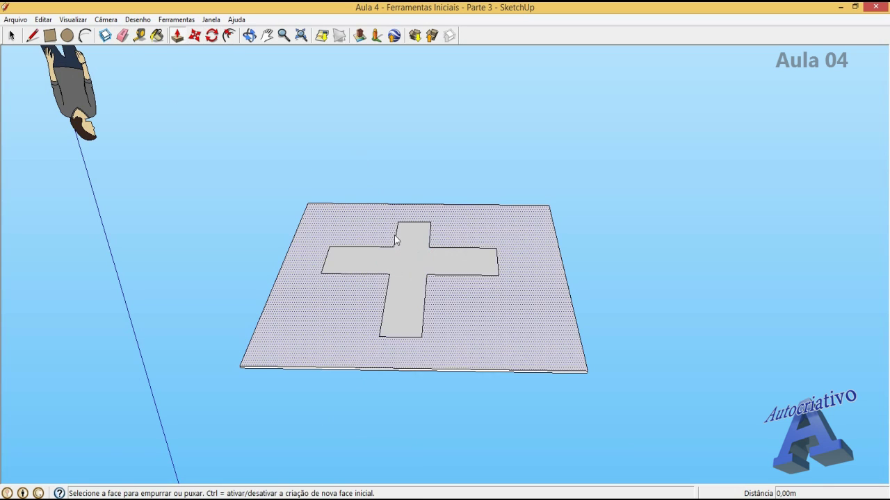
Step: Push/Pull the cross-shaped face out of the slab by 0,90 m
{"action": "left_click", "coordinate": [397, 278]}
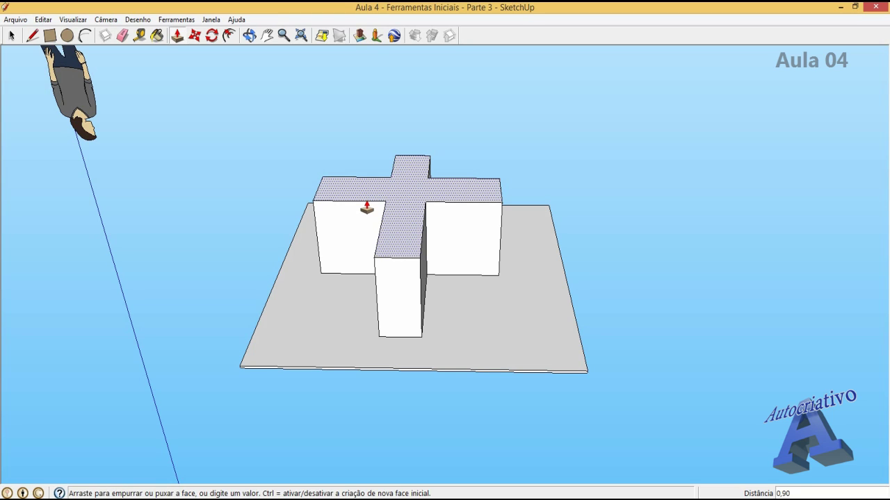
{"action": "key", "text": "Return"}
{"action": "scroll", "coordinate": [444, 256], "scroll_direction": "down", "scroll_amount": 5}
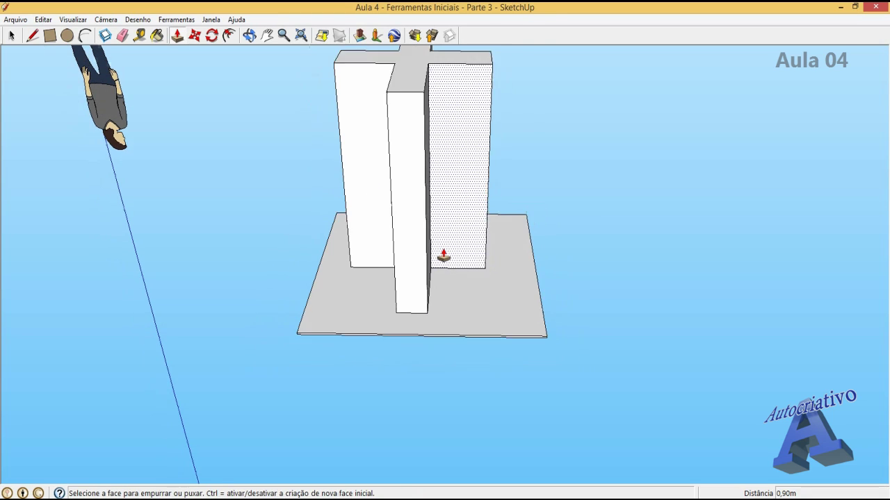
Step: View the solid from the side with the slab on top, and open the Materials library beside the model
{"action": "left_click", "coordinate": [251, 36]}
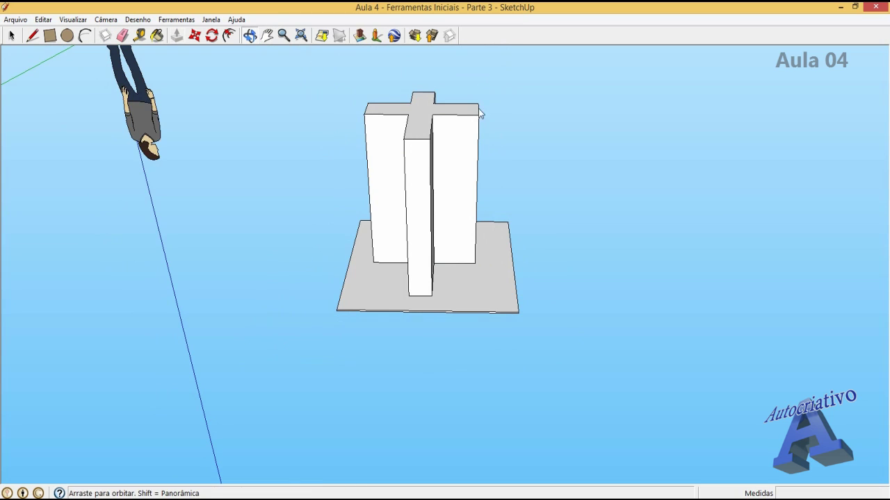
{"action": "left_click_drag", "start_coordinate": [480, 111], "coordinate": [333, 154]}
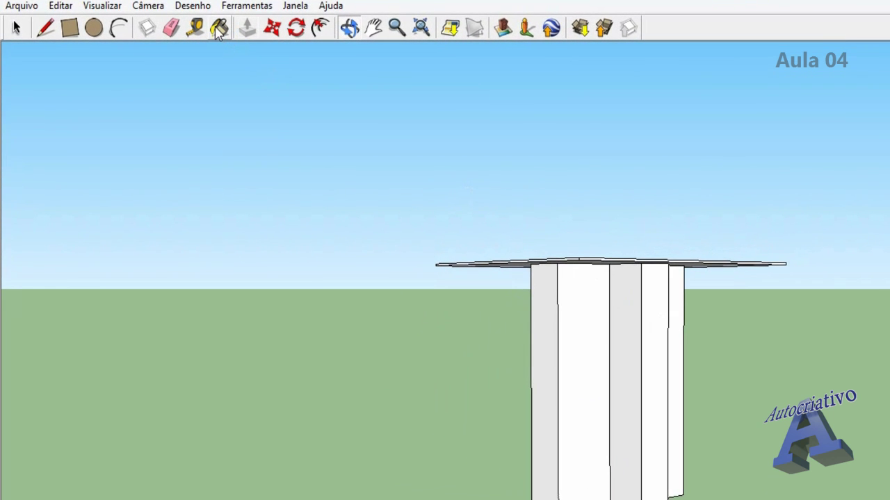
{"action": "left_click", "coordinate": [217, 31]}
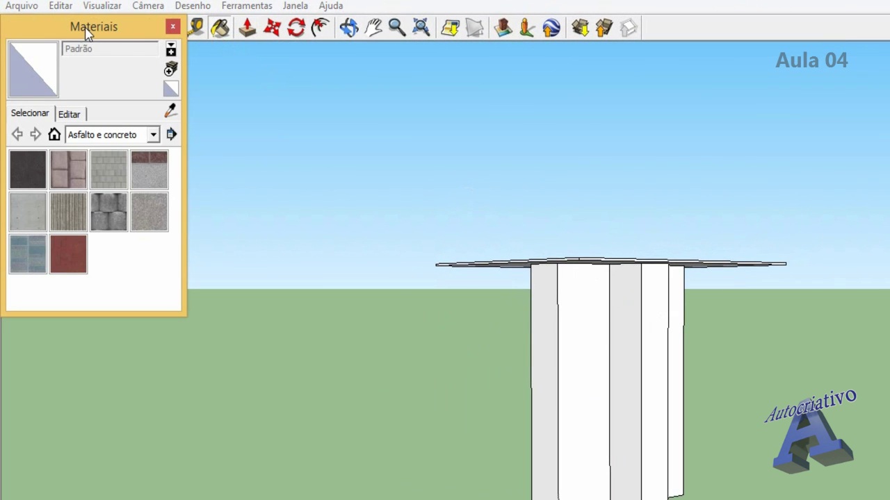
{"action": "mouse_move", "coordinate": [89, 29]}
{"action": "left_mouse_down"}
{"action": "mouse_move", "coordinate": [160, 46]}
{"action": "mouse_move", "coordinate": [219, 98]}
{"action": "left_mouse_up"}
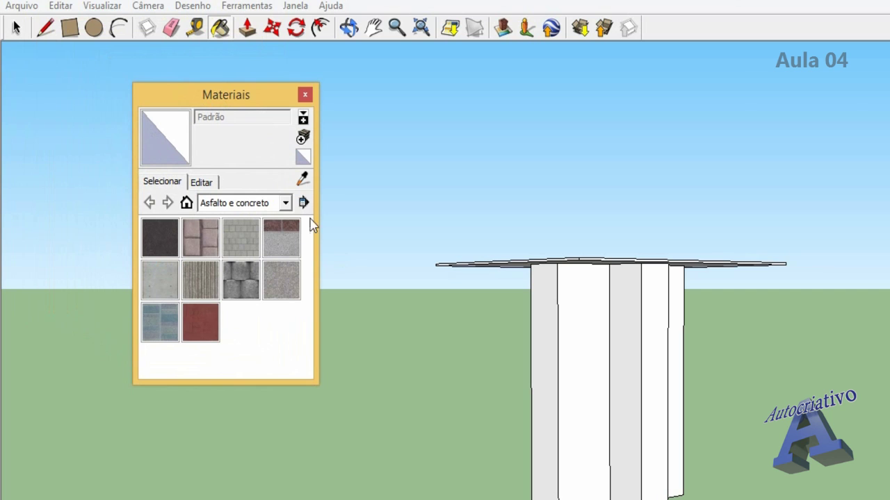
Step: Browse the material collections Azulejos, Carpetes e têxteis, Cobertura do solo and Cores
{"action": "left_click", "coordinate": [285, 203]}
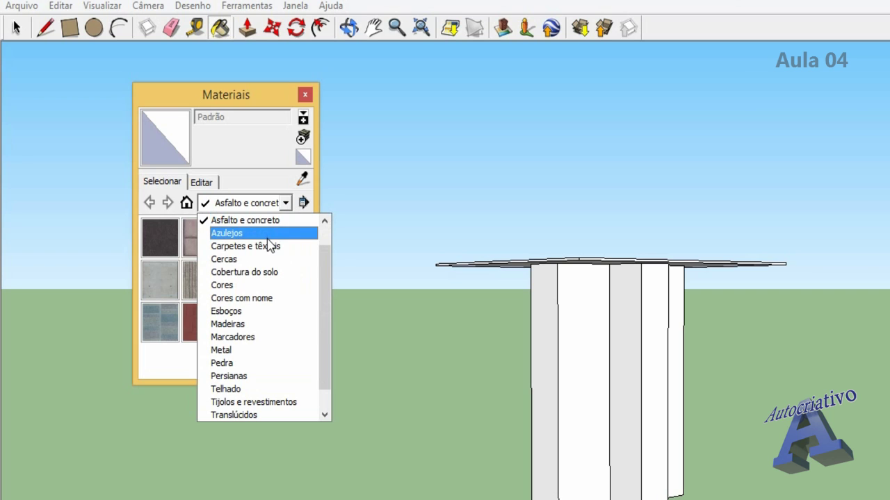
{"action": "left_click", "coordinate": [268, 235]}
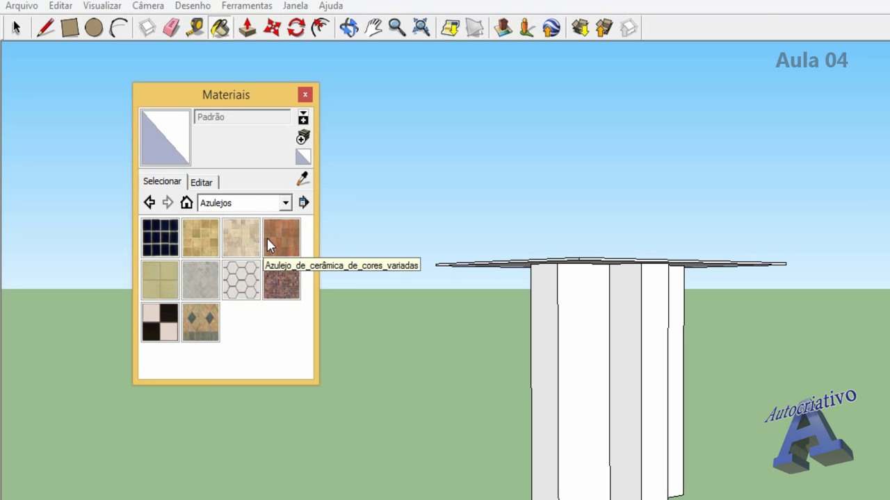
{"action": "left_click", "coordinate": [285, 203]}
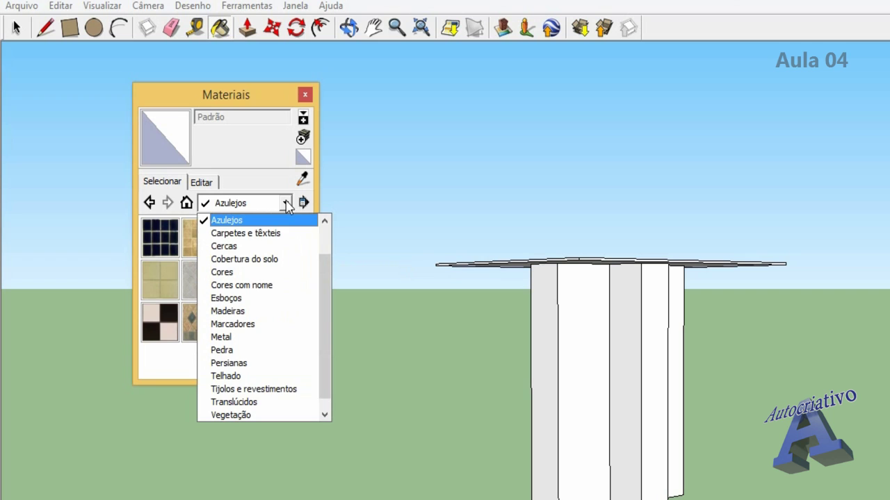
{"action": "left_click", "coordinate": [274, 234]}
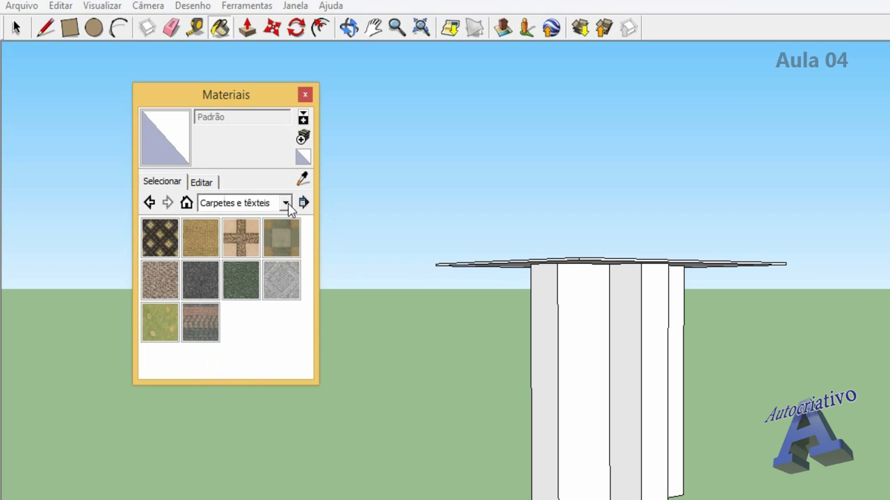
{"action": "left_click", "coordinate": [286, 203]}
{"action": "left_click", "coordinate": [284, 248]}
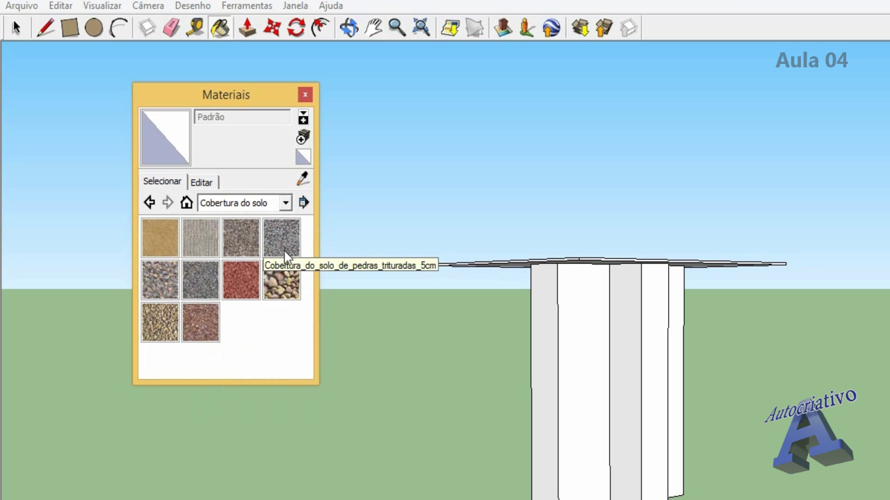
{"action": "left_click", "coordinate": [286, 203]}
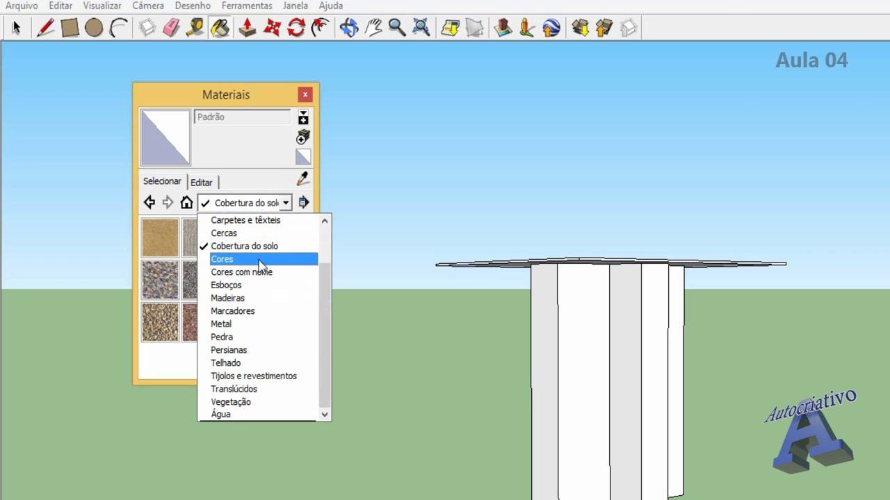
{"action": "left_click", "coordinate": [263, 260]}
Step: Choose Madeira_cerejeira_original from the Madeiras collection and paint three adjacent side faces of the cross-shaped column with it
{"action": "left_click", "coordinate": [286, 203]}
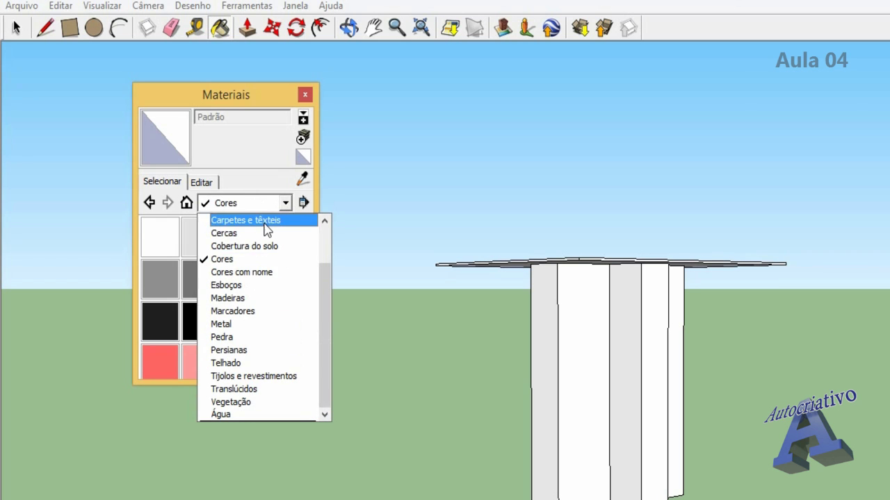
{"action": "left_click", "coordinate": [269, 301]}
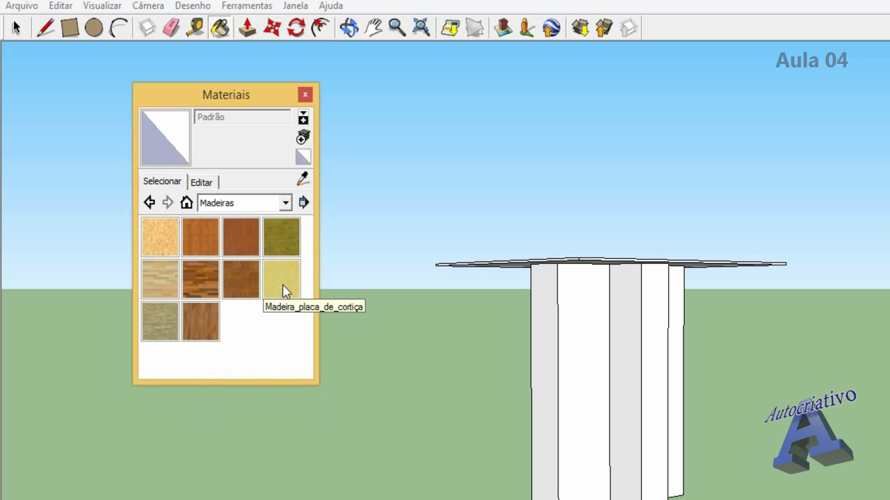
{"action": "left_click", "coordinate": [285, 203]}
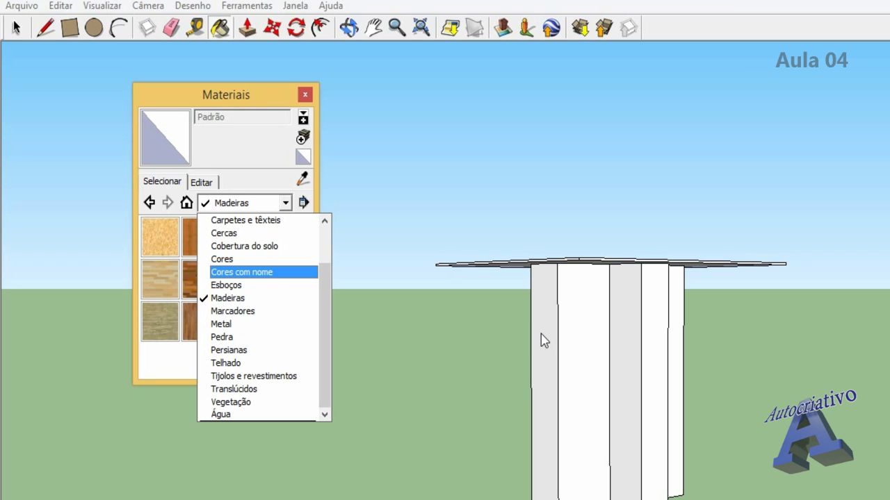
{"action": "left_click", "coordinate": [264, 298]}
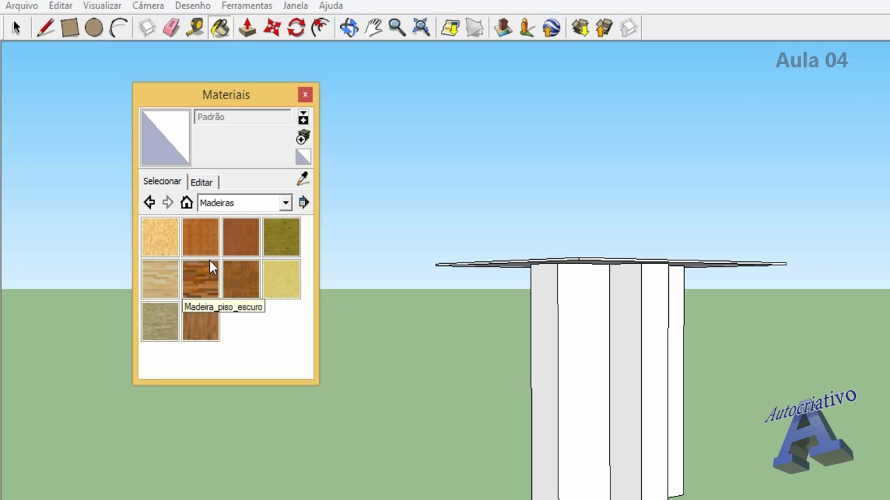
{"action": "left_click", "coordinate": [244, 237]}
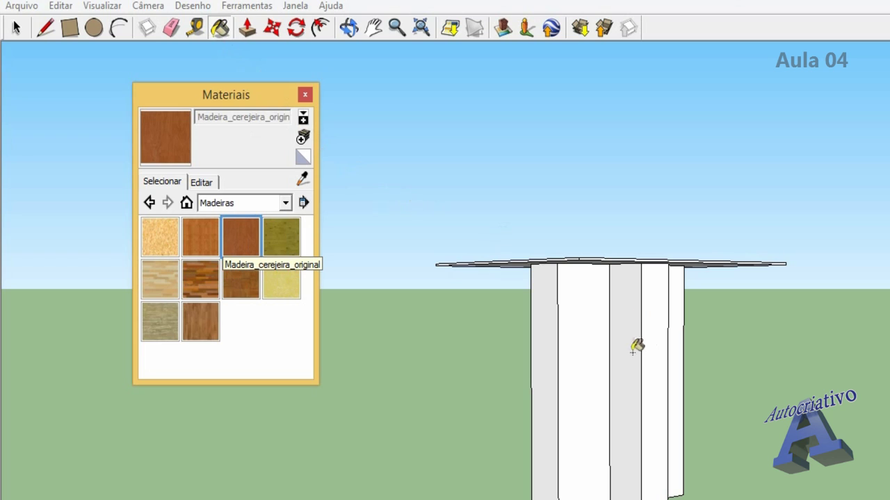
{"action": "left_click", "coordinate": [587, 339]}
{"action": "left_click", "coordinate": [629, 344]}
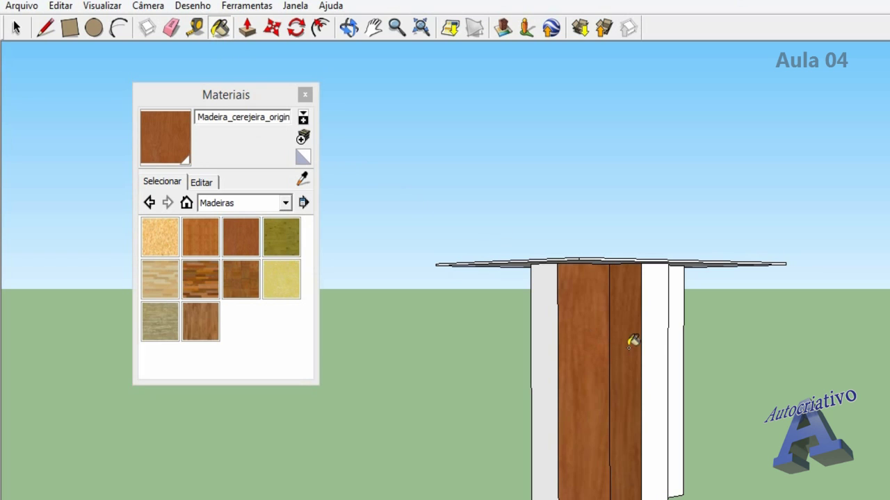
{"action": "left_click", "coordinate": [657, 337]}
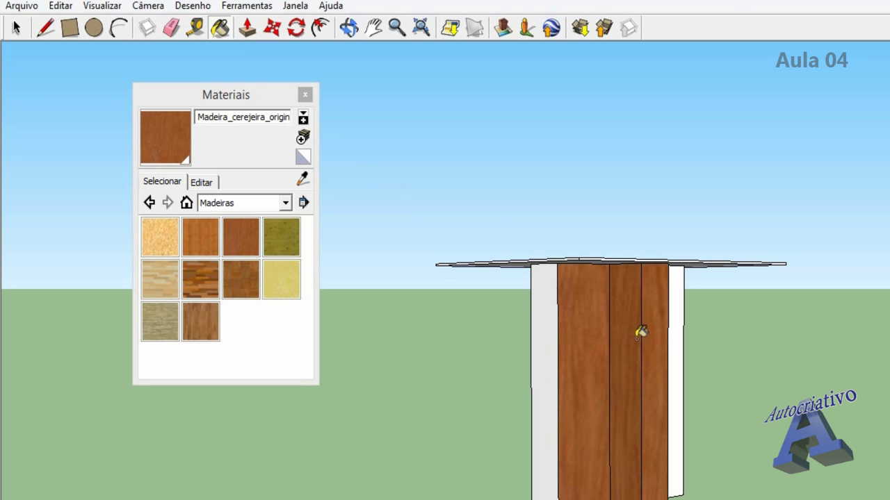
Step: Paint the four unpainted faces on the next side of the column with Madeira_cerejeira_original
{"action": "left_click", "coordinate": [349, 27]}
{"action": "mouse_move", "coordinate": [694, 356]}
{"action": "left_mouse_down"}
{"action": "mouse_move", "coordinate": [588, 334]}
{"action": "mouse_move", "coordinate": [612, 348]}
{"action": "mouse_move", "coordinate": [570, 351]}
{"action": "mouse_move", "coordinate": [665, 362]}
{"action": "mouse_move", "coordinate": [505, 366]}
{"action": "mouse_move", "coordinate": [294, 147]}
{"action": "left_mouse_up"}
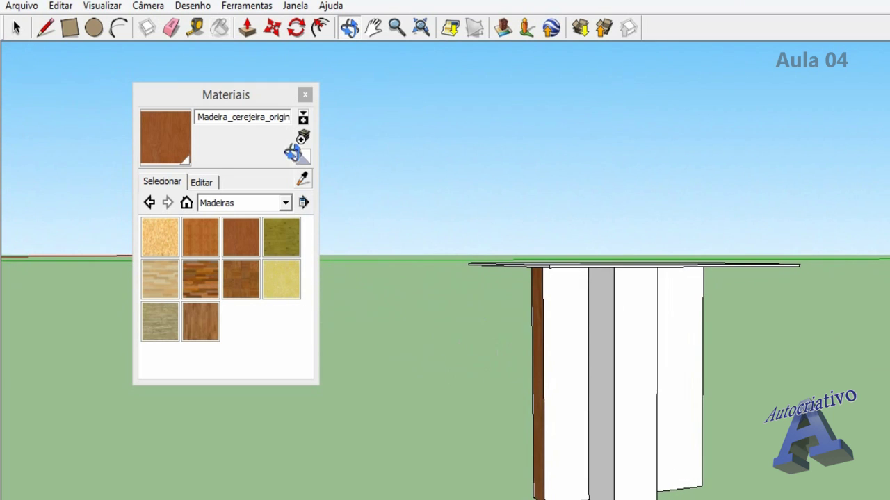
{"action": "left_click", "coordinate": [220, 28]}
{"action": "left_click", "coordinate": [564, 329]}
{"action": "left_click", "coordinate": [604, 324]}
{"action": "left_click", "coordinate": [637, 327]}
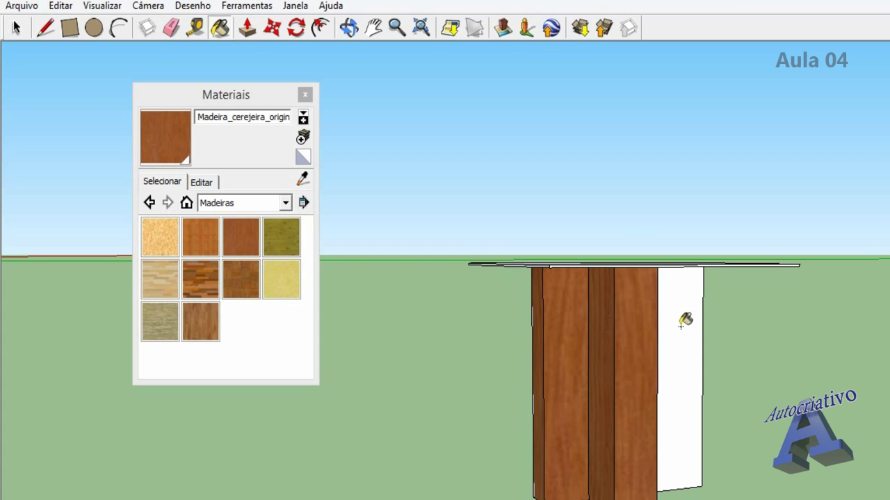
{"action": "left_click", "coordinate": [685, 319]}
Step: Continue around the column and paint three more white side faces with the same cherry wood material
{"action": "left_click", "coordinate": [349, 28]}
{"action": "mouse_move", "coordinate": [771, 294]}
{"action": "left_mouse_down"}
{"action": "mouse_move", "coordinate": [742, 380]}
{"action": "mouse_move", "coordinate": [496, 365]}
{"action": "mouse_move", "coordinate": [229, 35]}
{"action": "left_mouse_up"}
{"action": "left_click", "coordinate": [219, 28]}
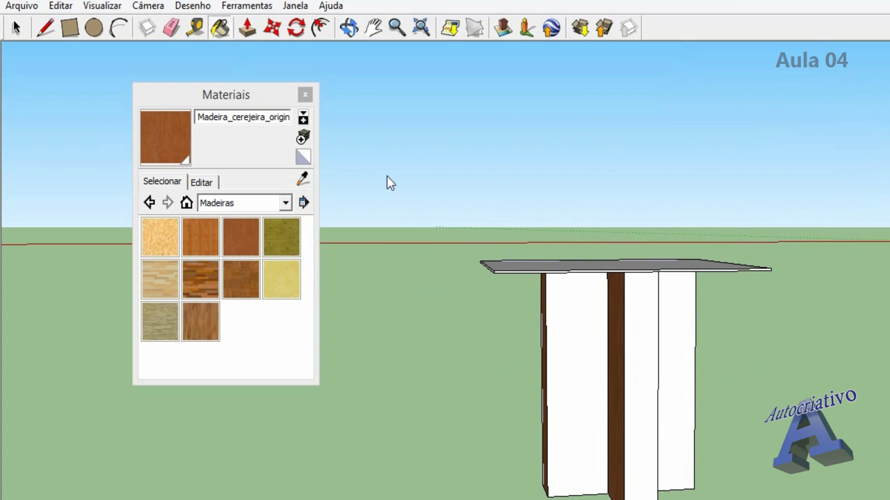
{"action": "left_click", "coordinate": [586, 345]}
{"action": "left_click", "coordinate": [649, 338]}
{"action": "left_click", "coordinate": [672, 331]}
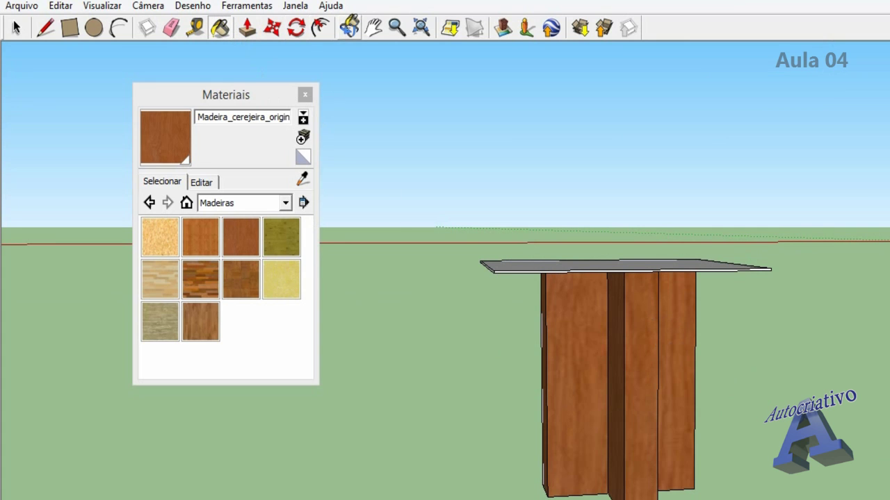
Step: Paint the two white faces on the column's remaining side with the cherry wood material
{"action": "left_click", "coordinate": [349, 26]}
{"action": "mouse_move", "coordinate": [612, 362]}
{"action": "left_mouse_down"}
{"action": "mouse_move", "coordinate": [695, 383]}
{"action": "mouse_move", "coordinate": [715, 368]}
{"action": "mouse_move", "coordinate": [562, 378]}
{"action": "left_mouse_up"}
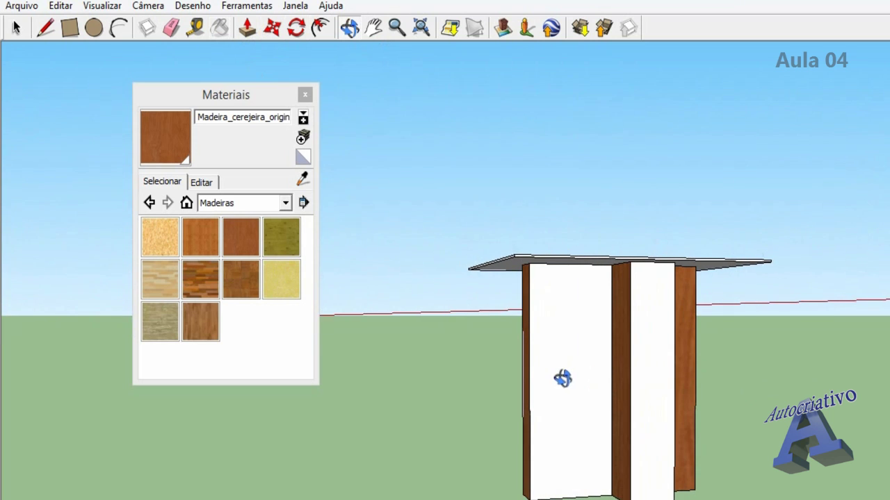
{"action": "left_click", "coordinate": [220, 28]}
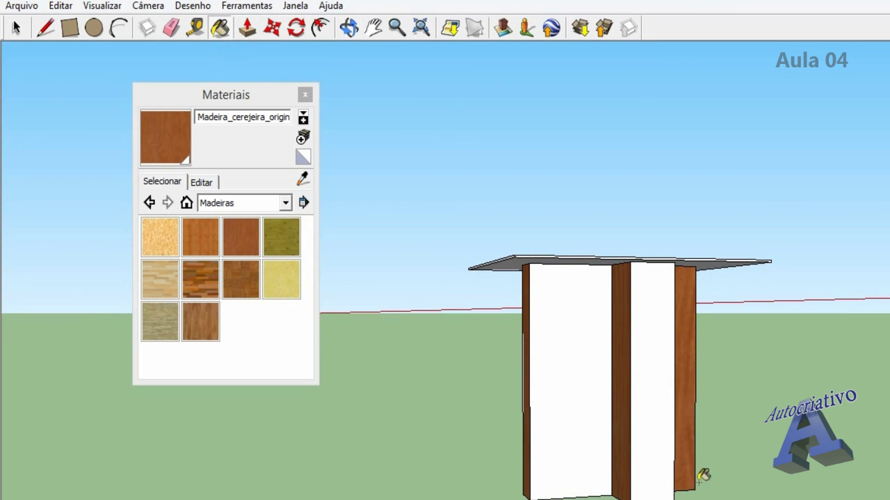
{"action": "left_click", "coordinate": [588, 386]}
{"action": "left_click", "coordinate": [672, 330]}
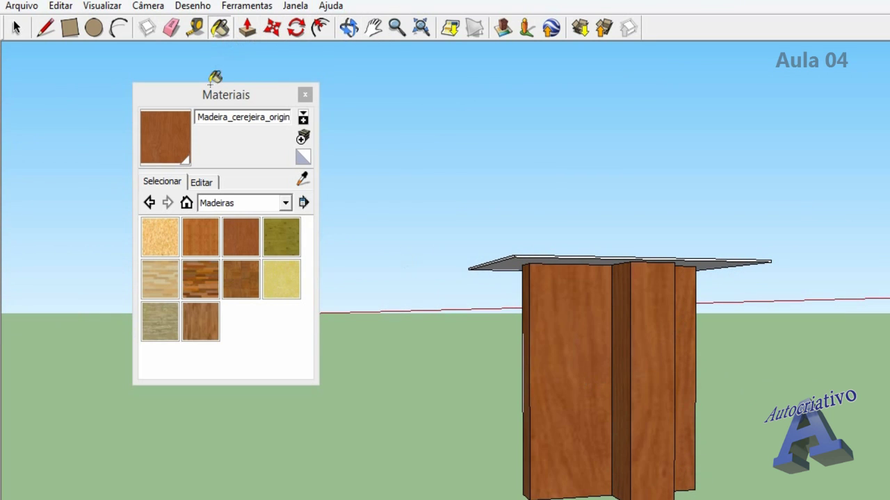
Step: From the column's end, measure the lengths of the two opposite arms of the cross with the Tape Measure
{"action": "left_click", "coordinate": [349, 27]}
{"action": "mouse_move", "coordinate": [679, 334]}
{"action": "left_mouse_down"}
{"action": "mouse_move", "coordinate": [668, 371]}
{"action": "mouse_move", "coordinate": [577, 374]}
{"action": "mouse_move", "coordinate": [632, 338]}
{"action": "mouse_move", "coordinate": [709, 333]}
{"action": "mouse_move", "coordinate": [650, 310]}
{"action": "mouse_move", "coordinate": [690, 342]}
{"action": "mouse_move", "coordinate": [611, 316]}
{"action": "left_mouse_up"}
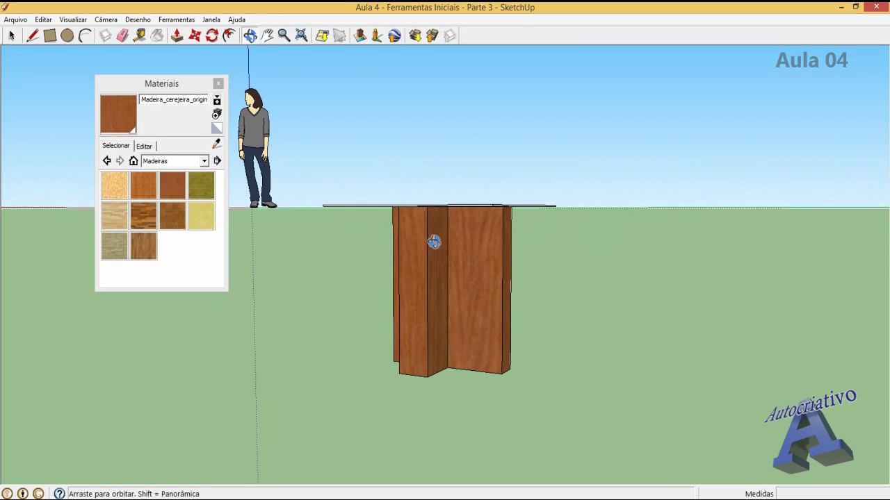
{"action": "left_click_drag", "start_coordinate": [433, 241], "coordinate": [397, 322]}
{"action": "left_click_drag", "start_coordinate": [457, 255], "coordinate": [507, 295]}
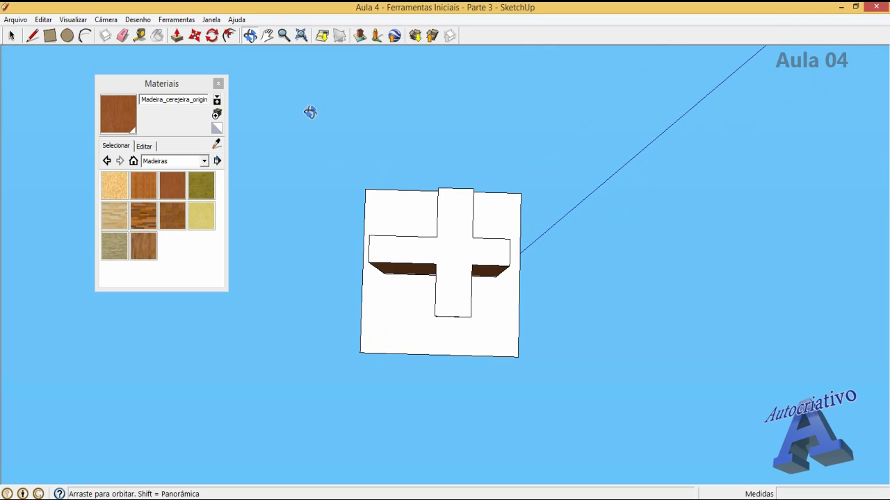
{"action": "left_click", "coordinate": [144, 35]}
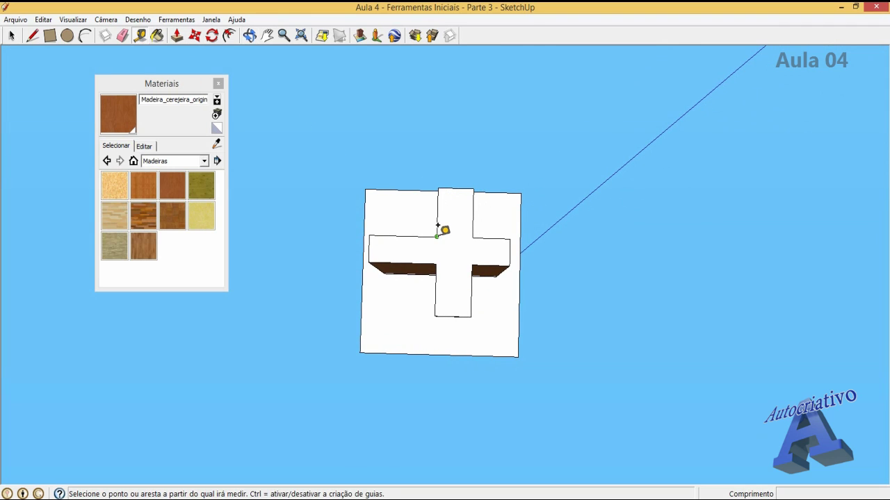
{"action": "left_click", "coordinate": [438, 226]}
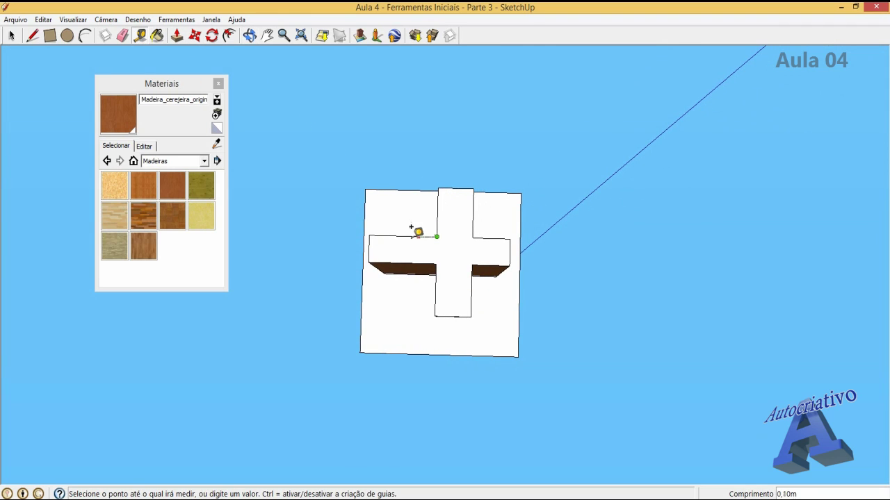
{"action": "left_click", "coordinate": [371, 224]}
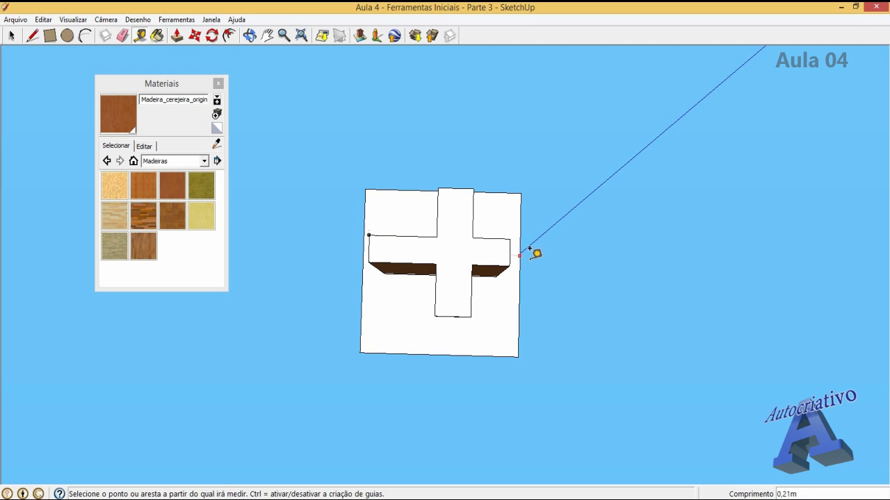
{"action": "left_click", "coordinate": [478, 228]}
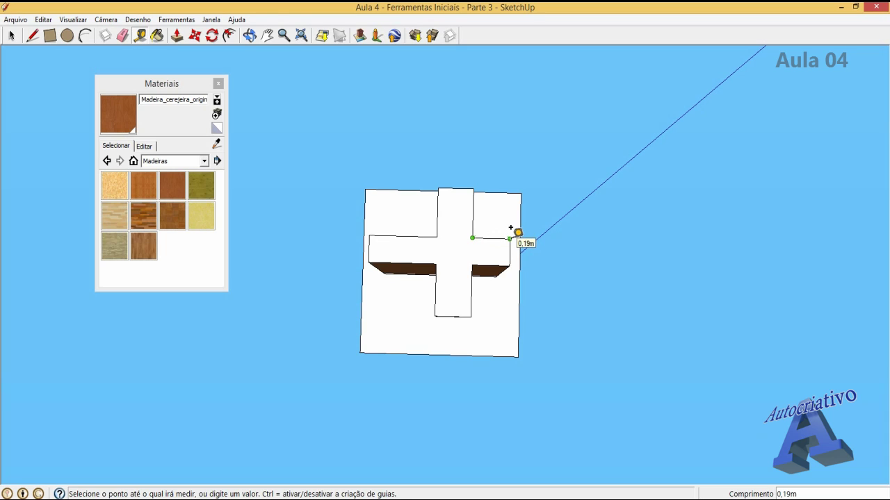
{"action": "left_click", "coordinate": [510, 228]}
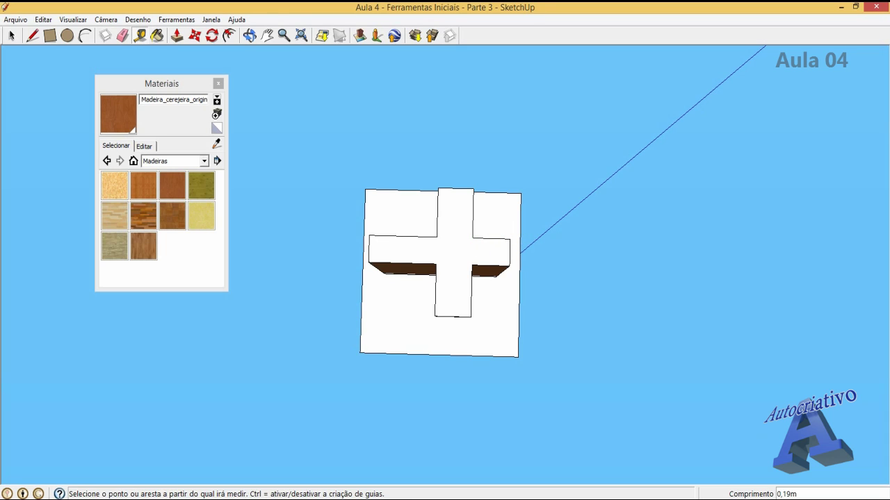
Step: In the Calculator, subtract 19 from 34 to work out the difference between the two opposite arms, and close it
{"action": "left_click_drag", "start_coordinate": [666, 100], "coordinate": [592, 98]}
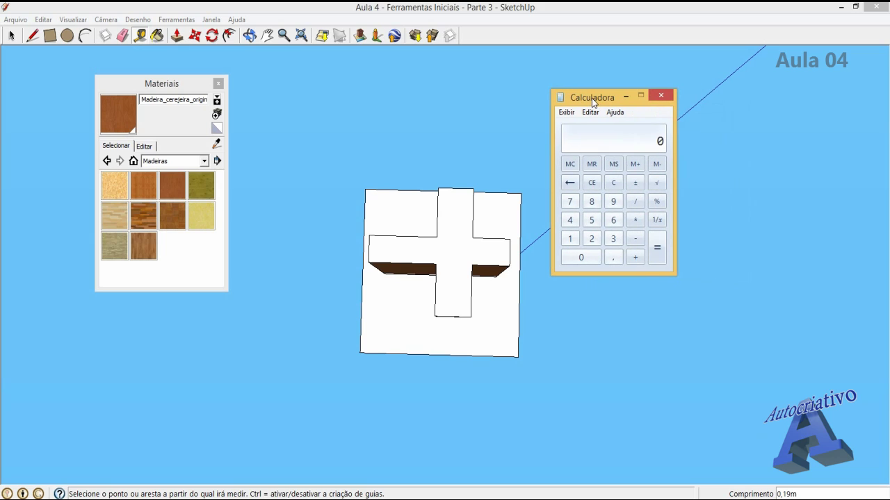
{"action": "left_click", "coordinate": [613, 238]}
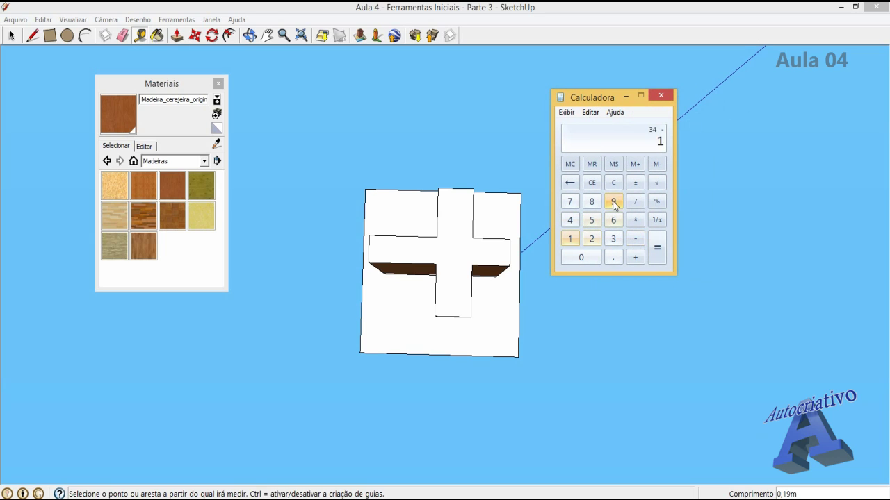
{"action": "left_click", "coordinate": [656, 249]}
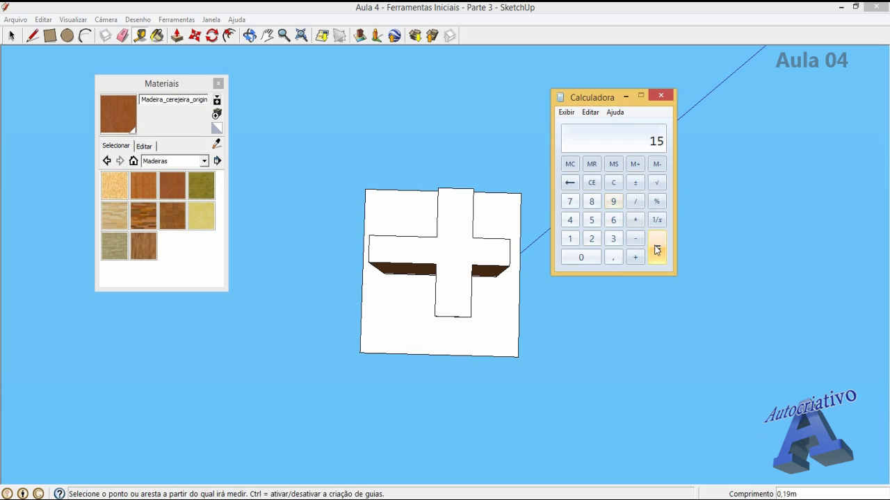
{"action": "left_click", "coordinate": [661, 96]}
Step: Push/Pull the end face of the column's shorter arm outward by 0,15 m
{"action": "left_click", "coordinate": [249, 35]}
{"action": "left_click_drag", "start_coordinate": [417, 165], "coordinate": [438, 209]}
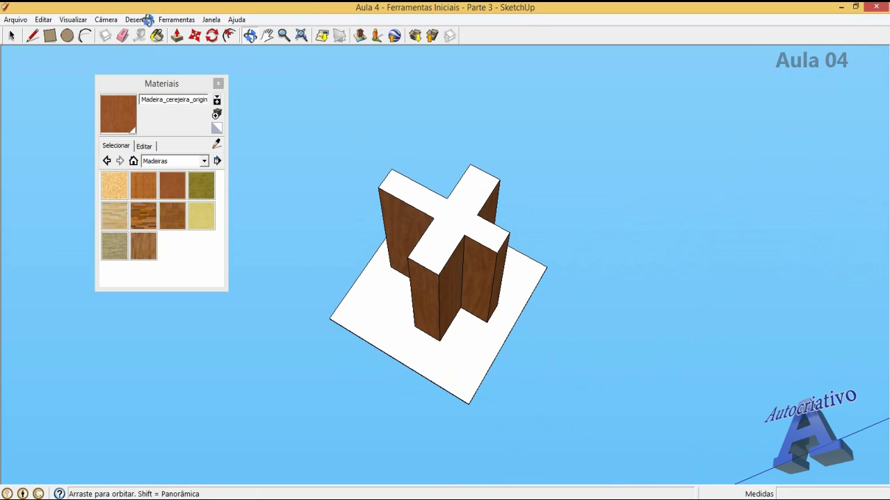
{"action": "left_click", "coordinate": [176, 36]}
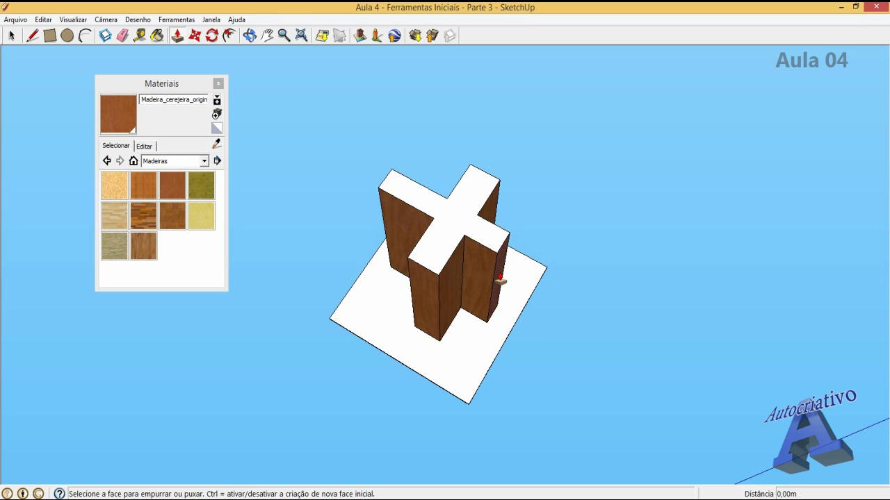
{"action": "left_click", "coordinate": [500, 281]}
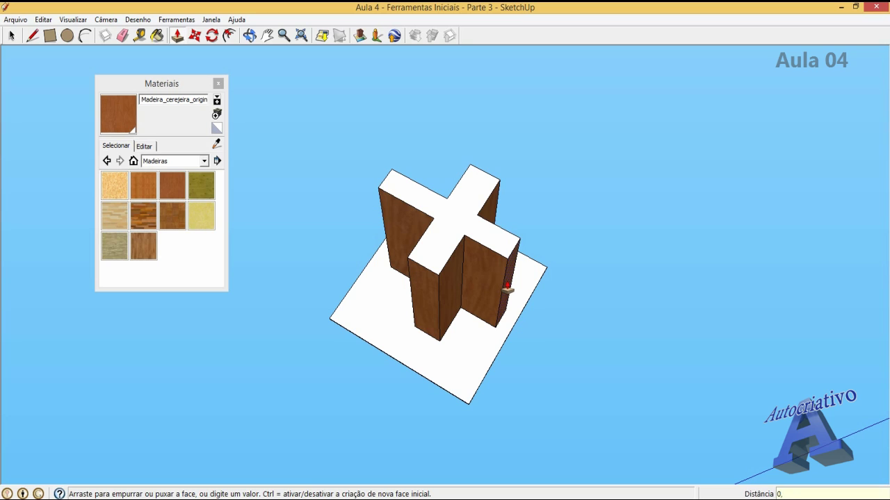
{"action": "key", "text": "Return"}
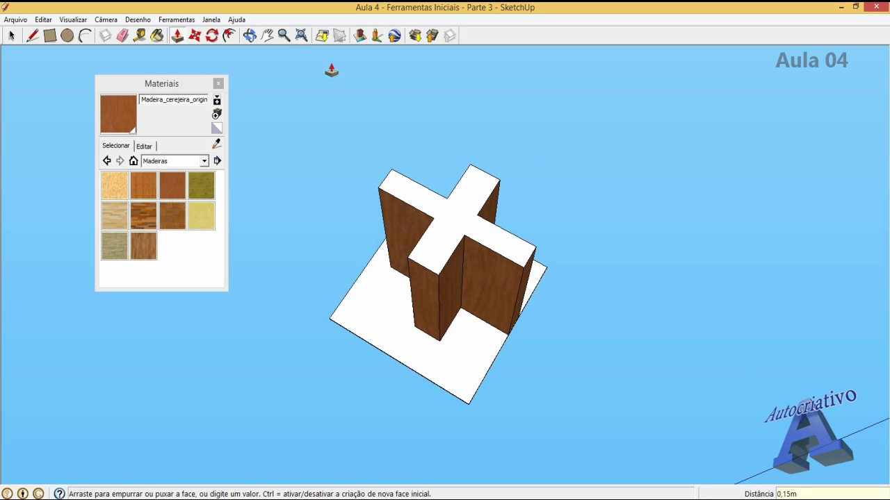
Step: Measure the lengths of the other two opposite arms, the wider pair, on the column's end with the Tape Measure
{"action": "left_click", "coordinate": [249, 35]}
{"action": "left_click_drag", "start_coordinate": [459, 200], "coordinate": [455, 310]}
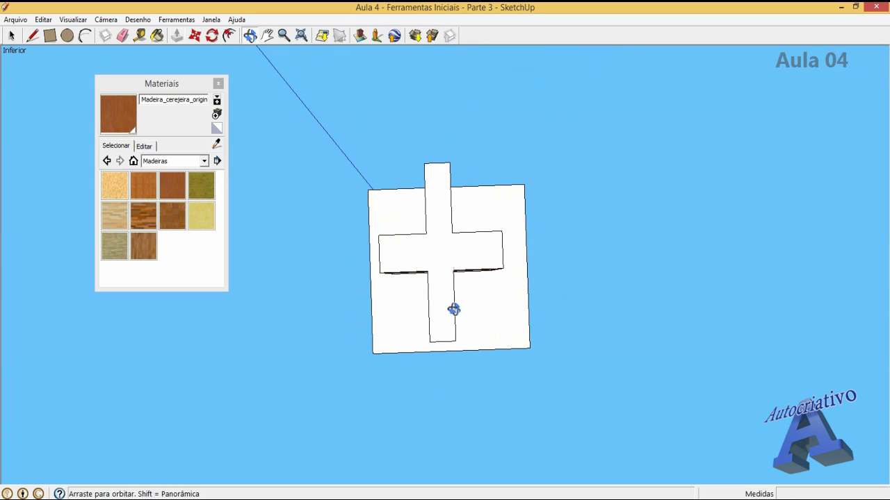
{"action": "left_click", "coordinate": [139, 34]}
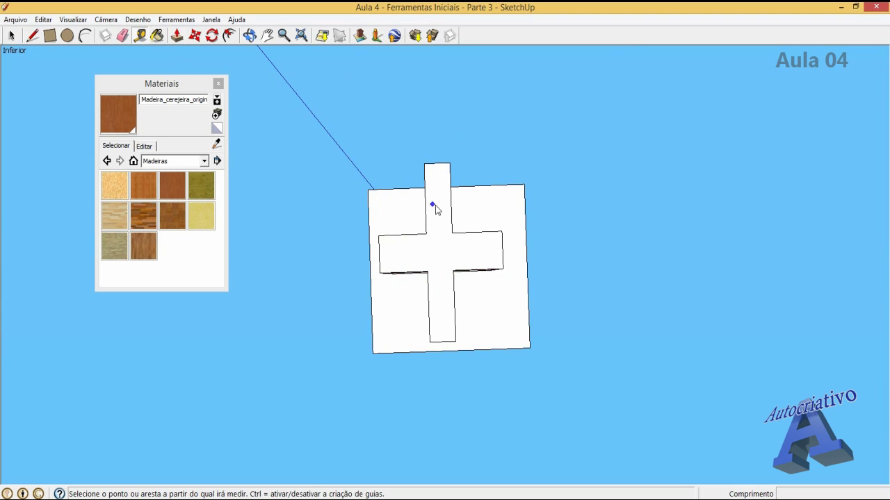
{"action": "left_click", "coordinate": [426, 233]}
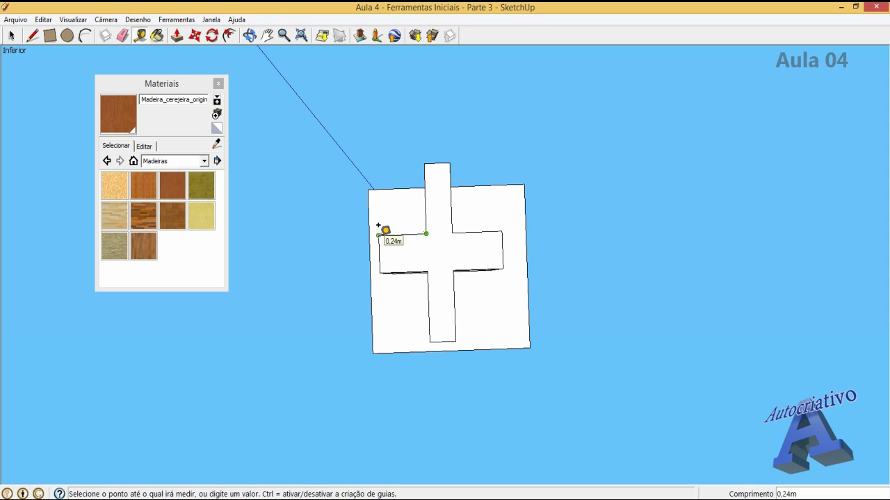
{"action": "left_click", "coordinate": [379, 225]}
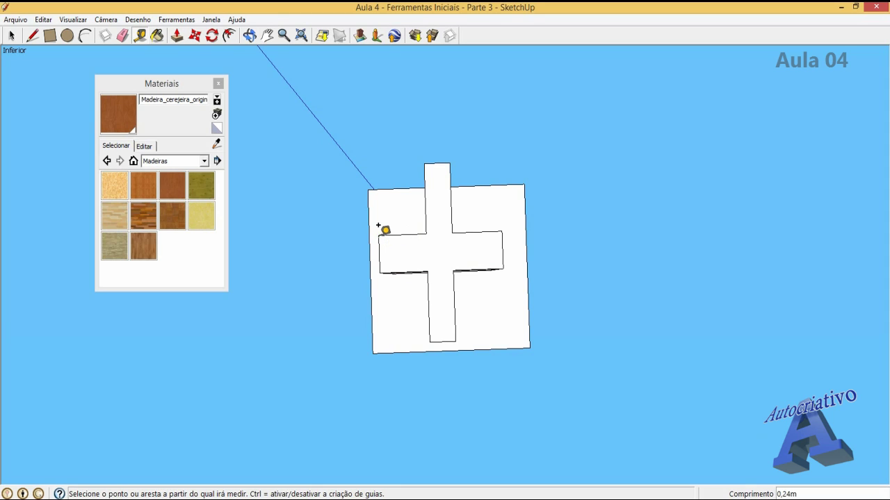
{"action": "left_click", "coordinate": [453, 224]}
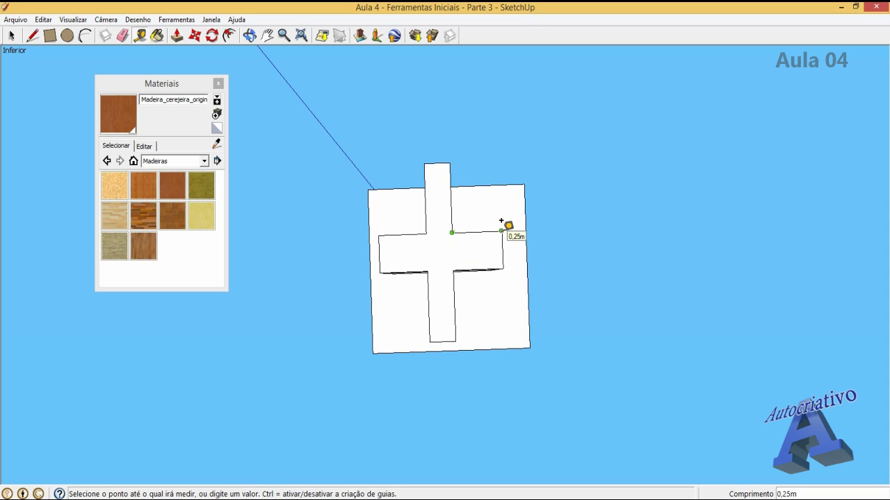
{"action": "left_click", "coordinate": [501, 221]}
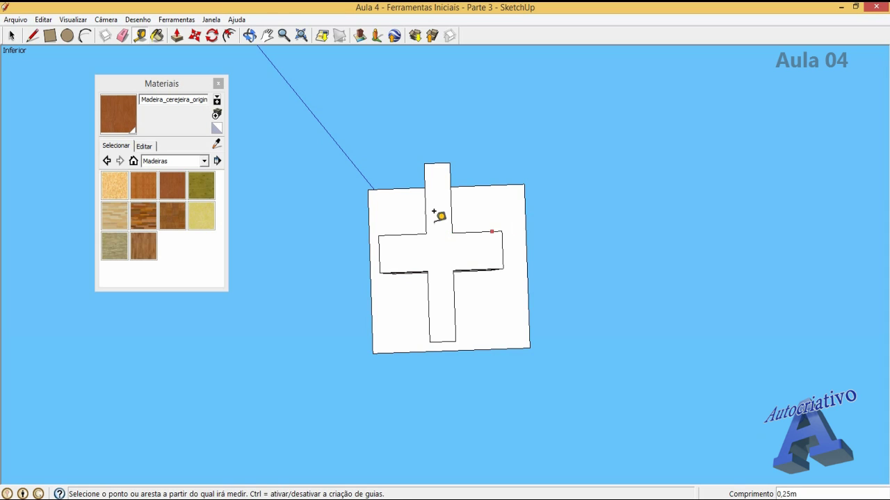
Step: Extend the slightly shorter of the two wide arms by 0,01 m with Push/Pull on its end face
{"action": "left_click", "coordinate": [250, 35]}
{"action": "left_click_drag", "start_coordinate": [449, 230], "coordinate": [386, 236]}
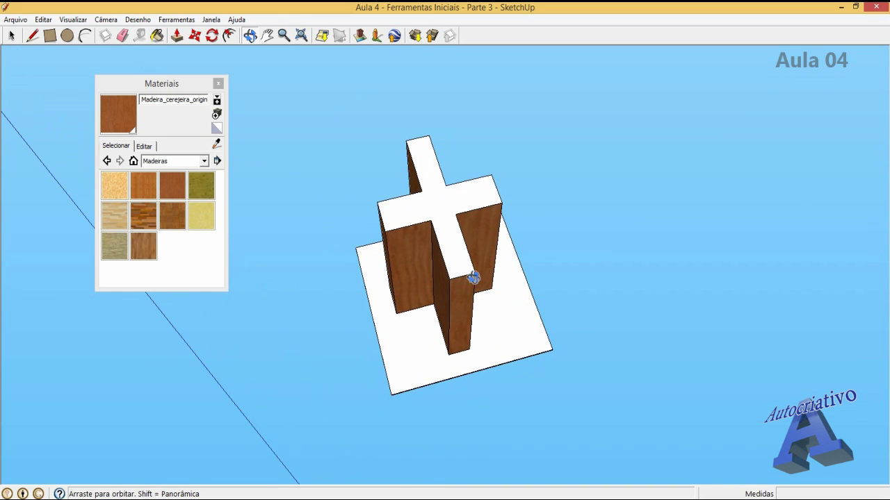
{"action": "mouse_move", "coordinate": [473, 278]}
{"action": "left_mouse_down"}
{"action": "mouse_move", "coordinate": [493, 260]}
{"action": "mouse_move", "coordinate": [480, 283]}
{"action": "left_mouse_up"}
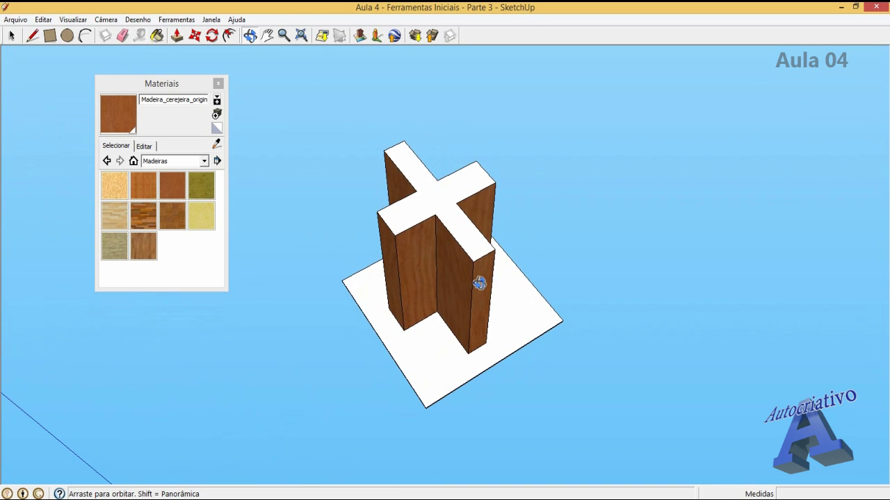
{"action": "left_click", "coordinate": [177, 35]}
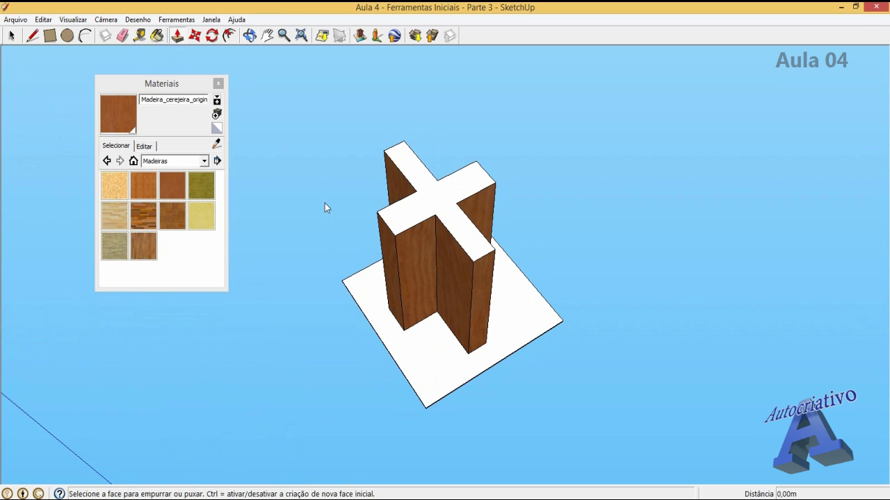
{"action": "left_click", "coordinate": [393, 272]}
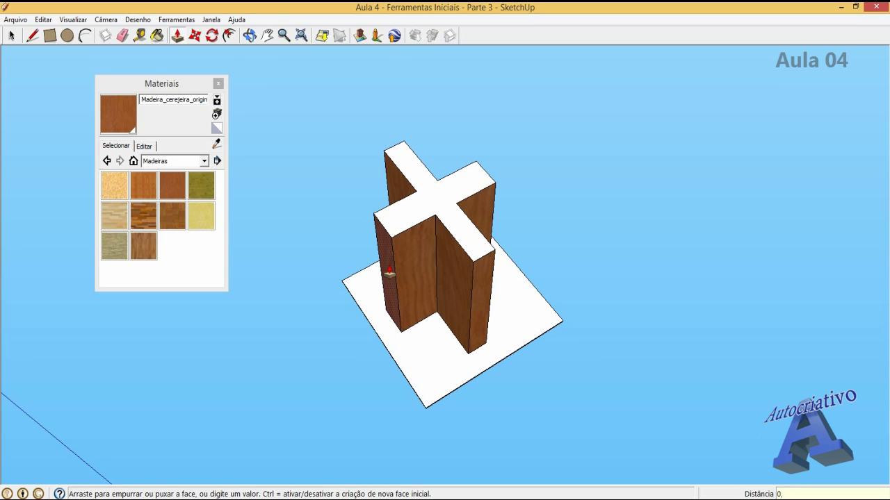
{"action": "left_click", "coordinate": [390, 273]}
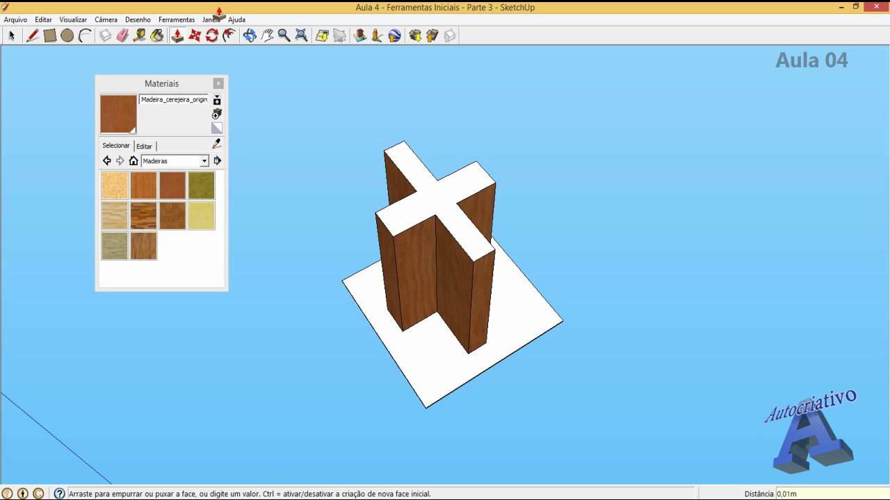
Step: Close the Materials window
{"action": "left_click", "coordinate": [252, 36]}
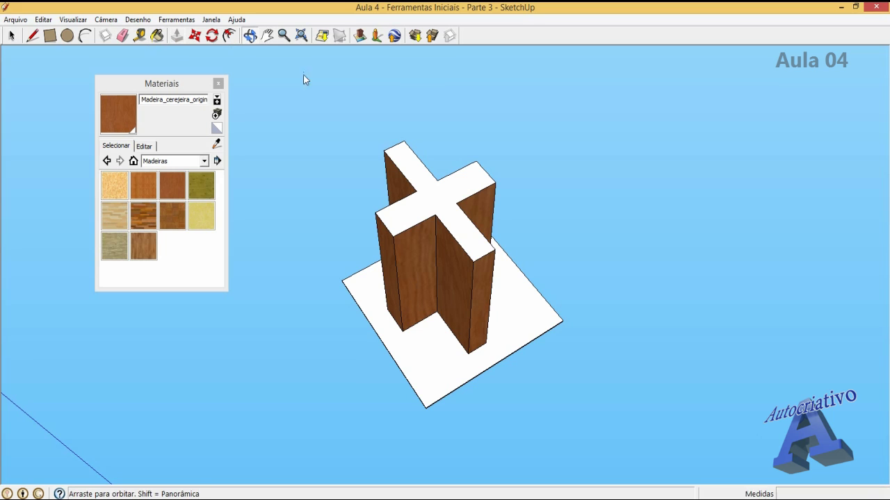
{"action": "left_click_drag", "start_coordinate": [417, 230], "coordinate": [522, 332]}
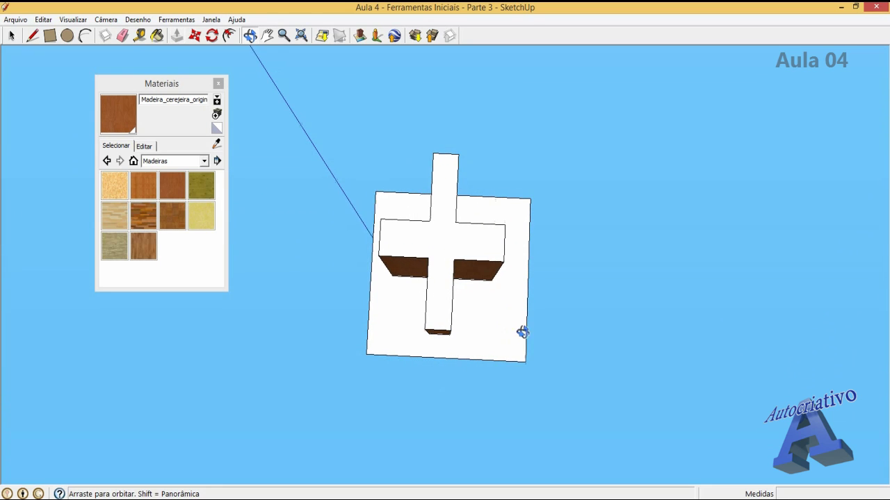
{"action": "left_click", "coordinate": [267, 36]}
{"action": "left_click_drag", "start_coordinate": [412, 210], "coordinate": [359, 195]}
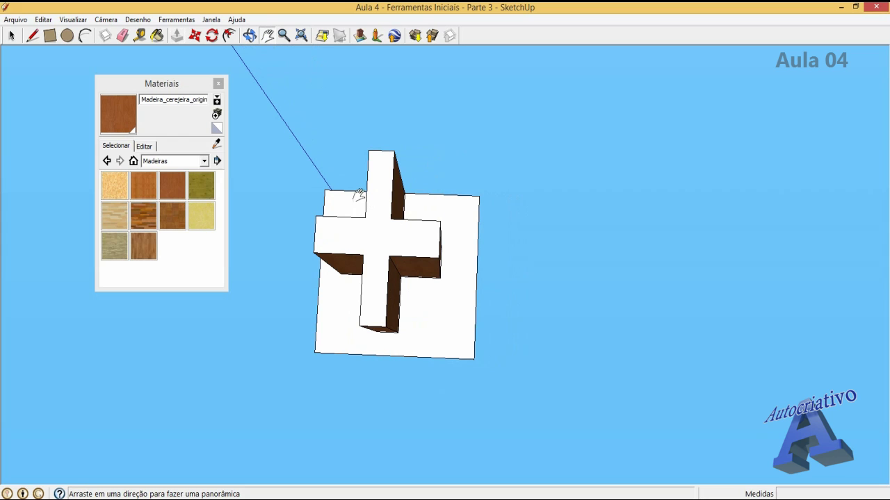
{"action": "left_click", "coordinate": [219, 85]}
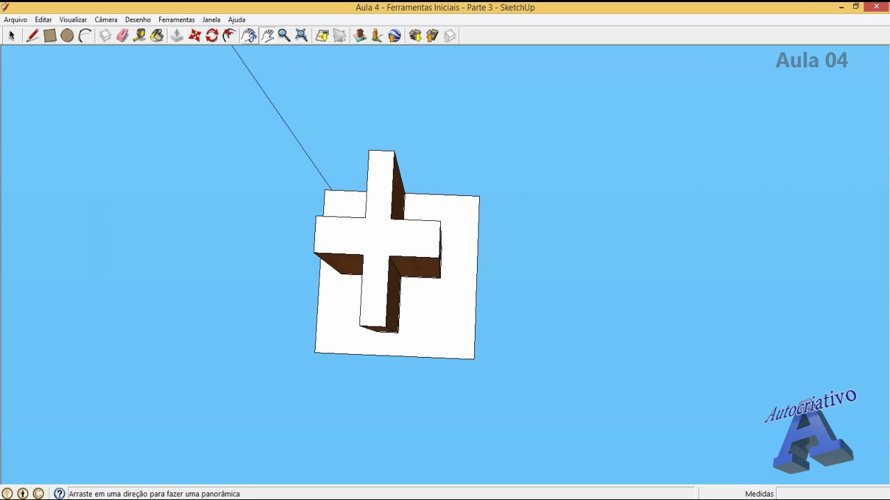
Step: Measure the gap between the base corner of one wide arm and the nearest slab edge with the Tape Measure
{"action": "key", "text": "o"}
{"action": "left_click_drag", "start_coordinate": [363, 189], "coordinate": [384, 198]}
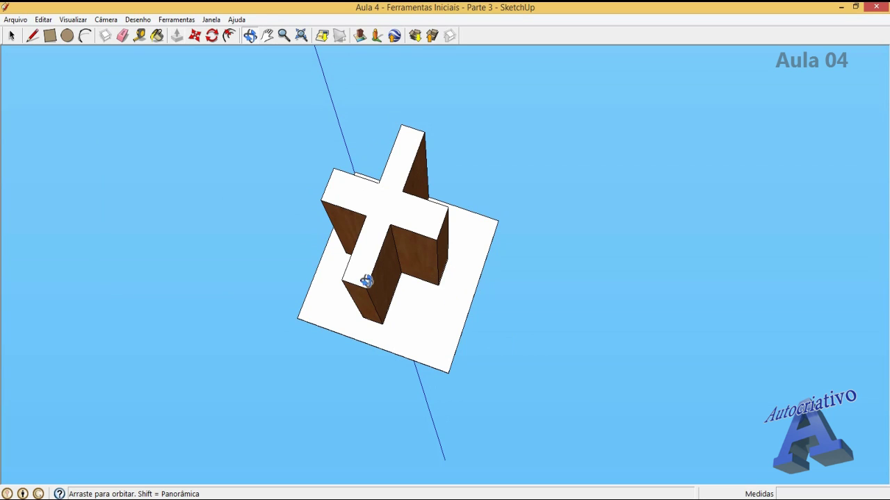
{"action": "left_click_drag", "start_coordinate": [366, 281], "coordinate": [499, 382]}
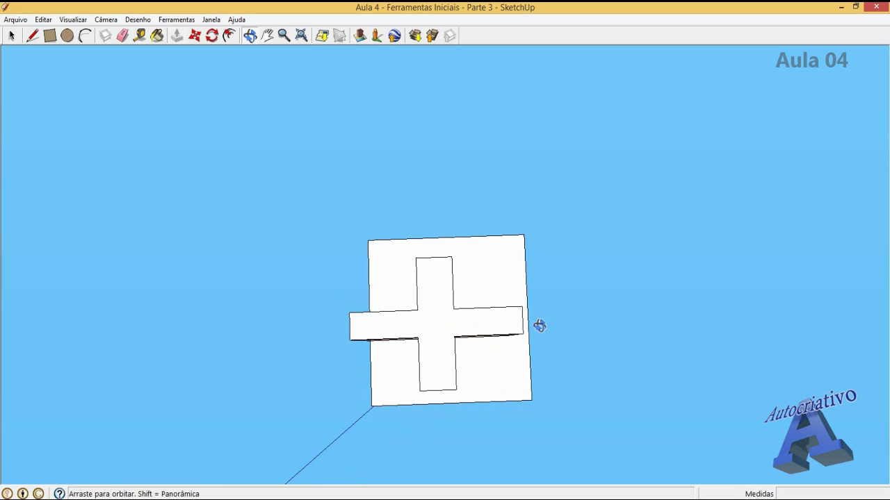
{"action": "left_click_drag", "start_coordinate": [415, 357], "coordinate": [470, 354]}
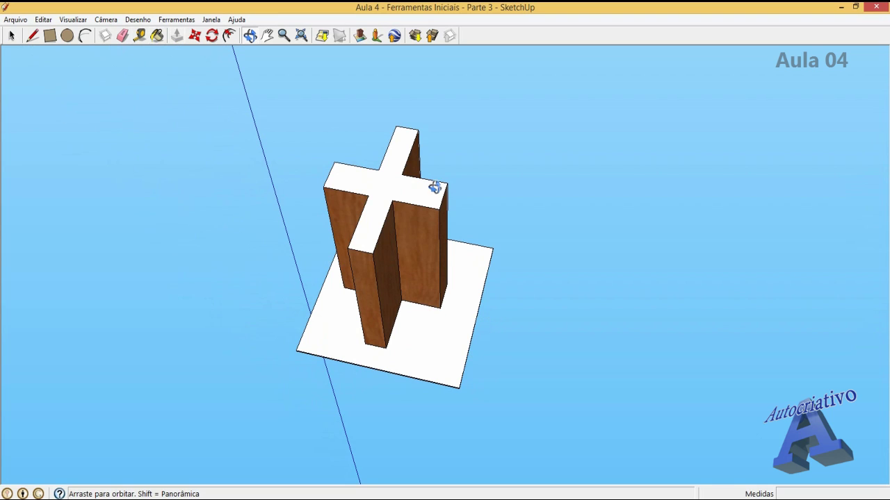
{"action": "scroll", "coordinate": [472, 329], "scroll_direction": "up", "scroll_amount": 5}
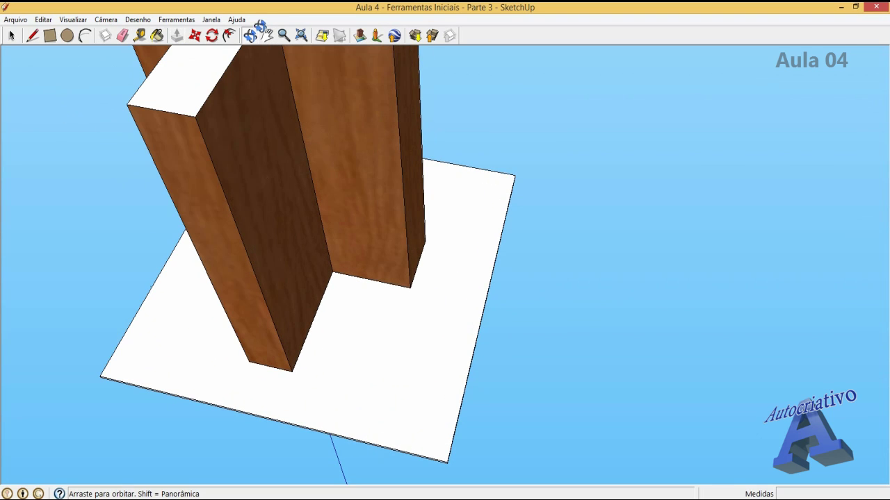
{"action": "left_click", "coordinate": [140, 36]}
{"action": "left_click", "coordinate": [410, 286]}
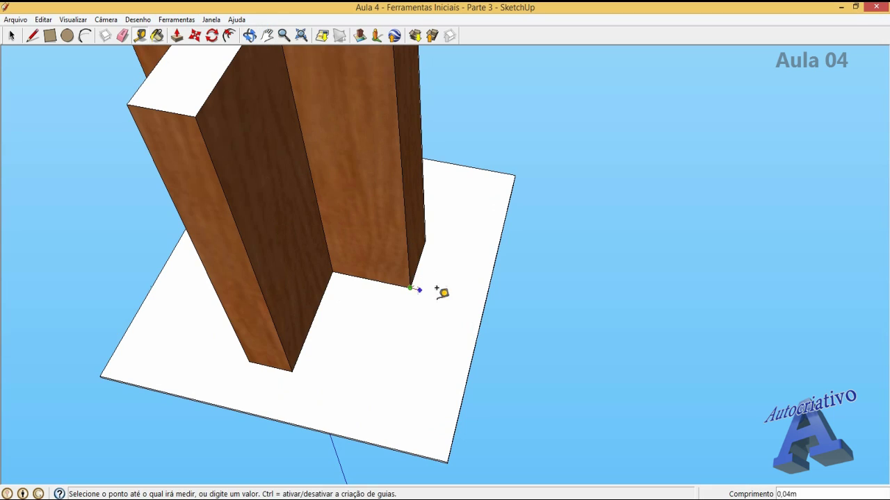
{"action": "left_click", "coordinate": [486, 296]}
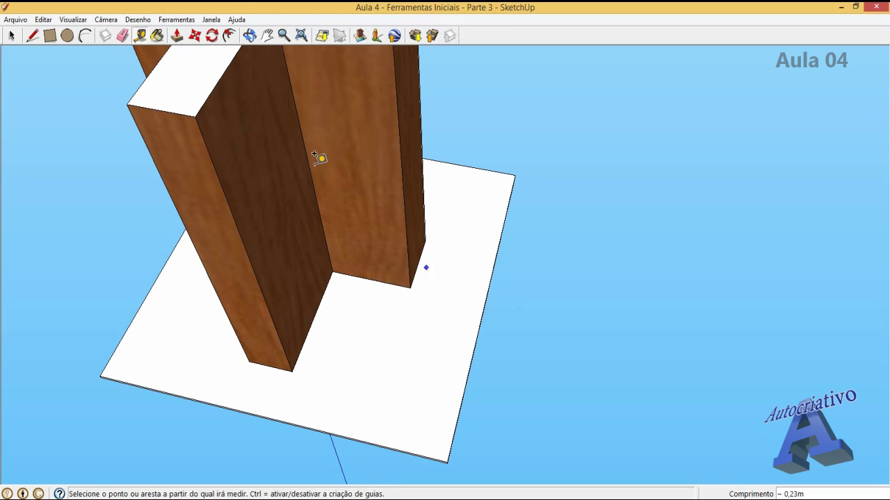
Step: Measure the gap between the opposite wide arm's base corner and the slab edge on that side
{"action": "left_click", "coordinate": [267, 35]}
{"action": "left_click_drag", "start_coordinate": [246, 95], "coordinate": [535, 221]}
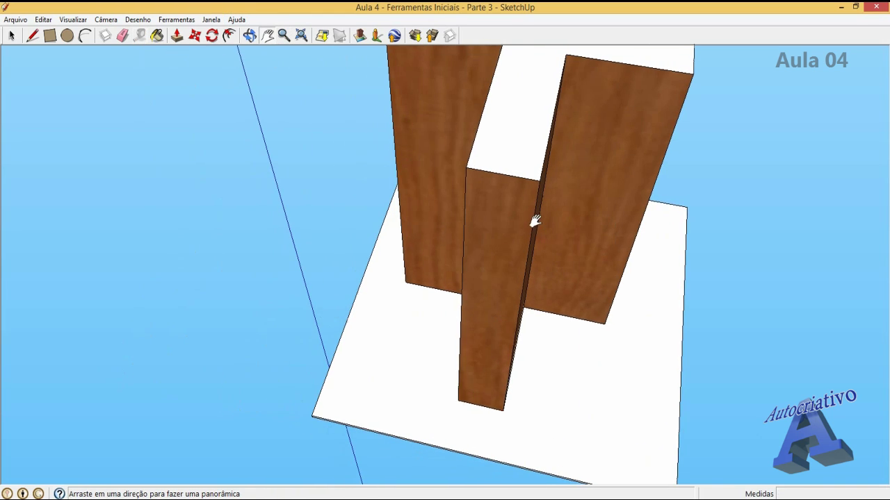
{"action": "left_click", "coordinate": [249, 36]}
{"action": "left_click_drag", "start_coordinate": [445, 278], "coordinate": [565, 190]}
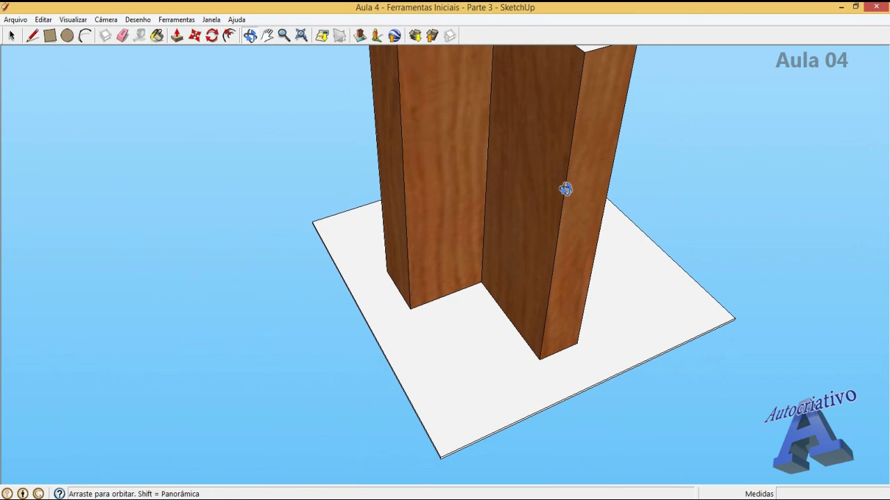
{"action": "left_click", "coordinate": [140, 35]}
{"action": "left_click", "coordinate": [411, 299]}
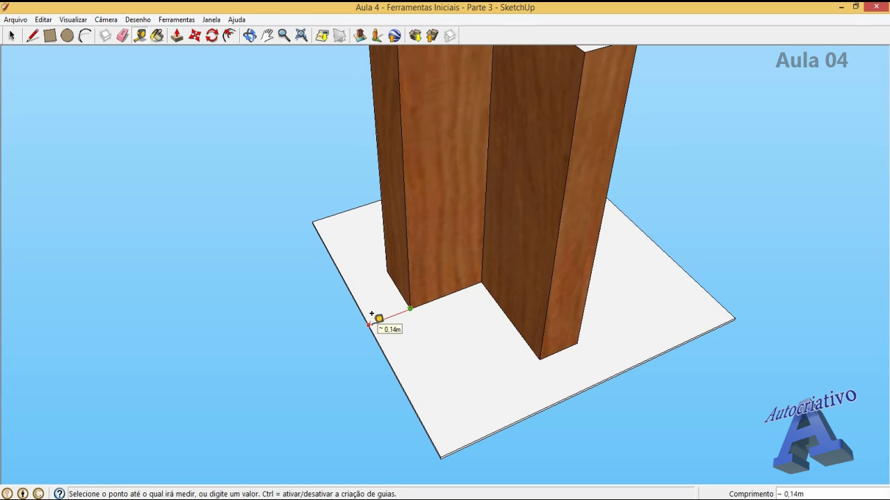
{"action": "left_click", "coordinate": [371, 315]}
Step: In the Calculator, subtract 23 from 14 to compare the gaps on the two sides, and close it
{"action": "left_click", "coordinate": [397, 499]}
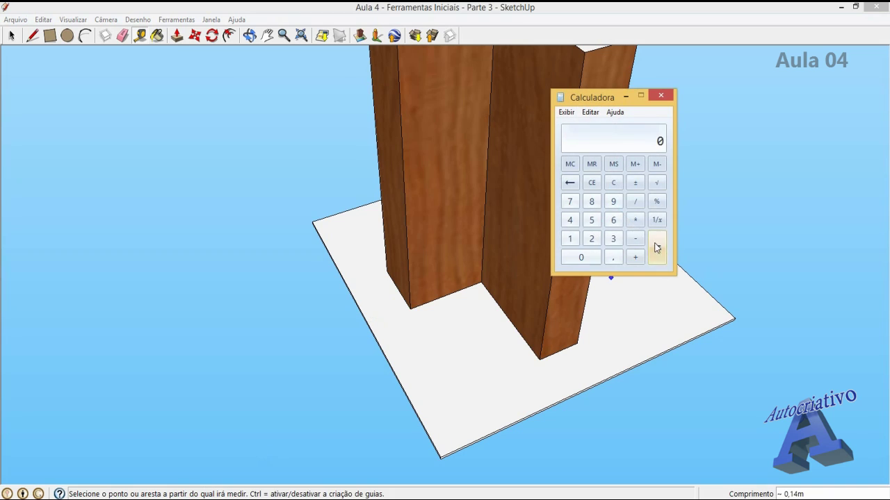
{"action": "left_click", "coordinate": [635, 238]}
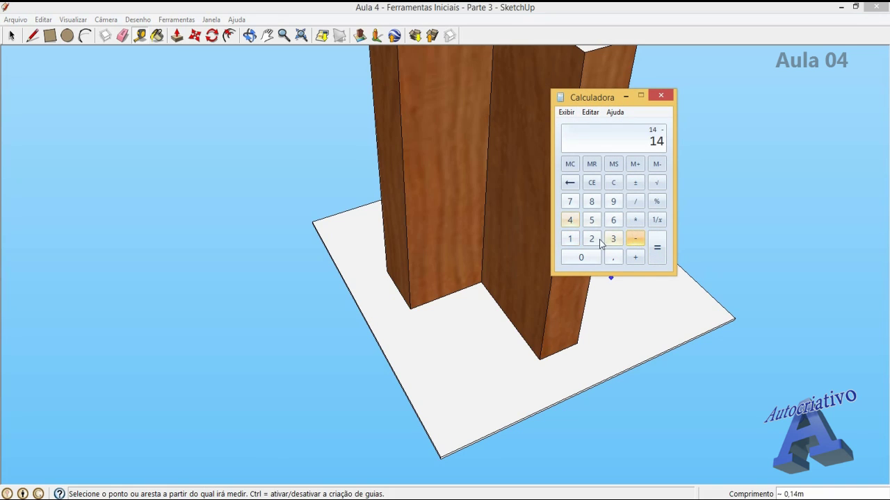
{"action": "left_click", "coordinate": [592, 238]}
{"action": "left_click", "coordinate": [613, 238]}
{"action": "left_click", "coordinate": [657, 248]}
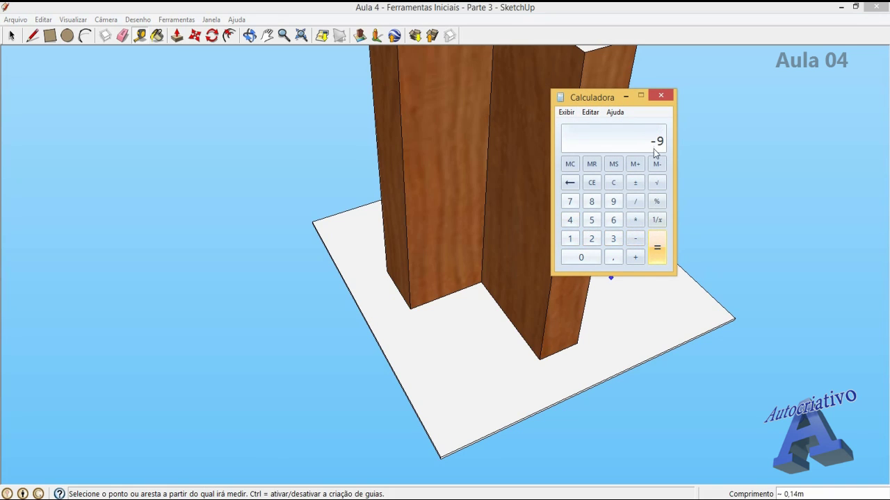
{"action": "left_click", "coordinate": [662, 96]}
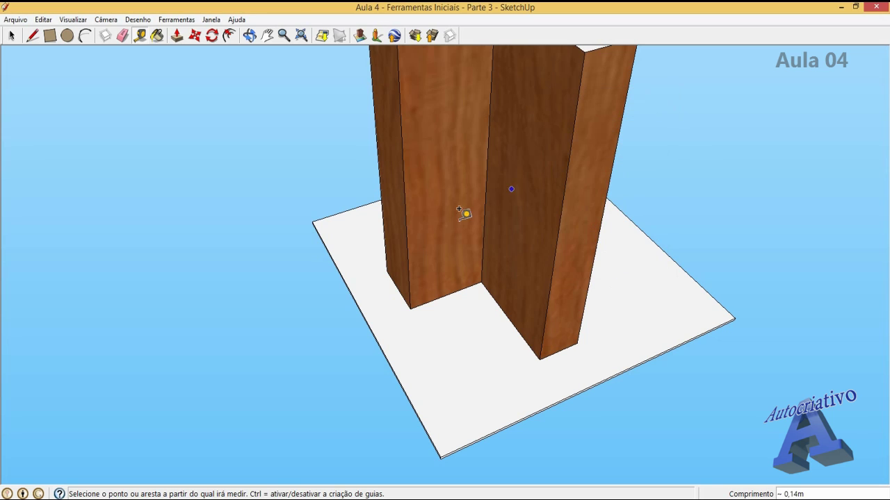
Step: Push/Pull the slab's edge face beside the wide arm with the smaller gap outward by 0.09 m
{"action": "left_click", "coordinate": [248, 35]}
{"action": "left_click_drag", "start_coordinate": [312, 153], "coordinate": [348, 160]}
{"action": "left_click_drag", "start_coordinate": [386, 326], "coordinate": [417, 318]}
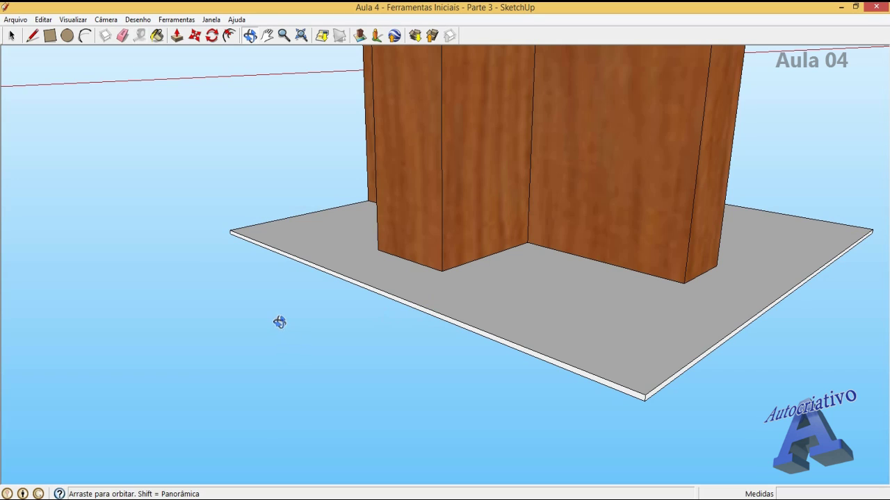
{"action": "left_click", "coordinate": [177, 36]}
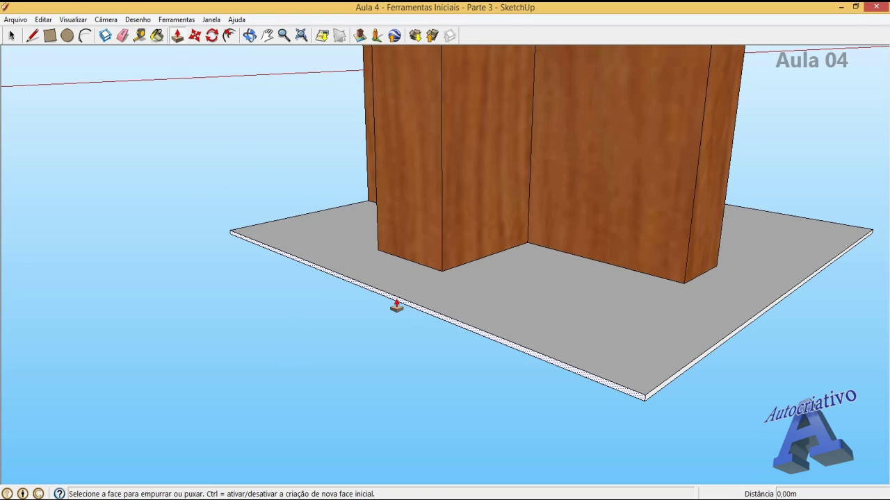
{"action": "left_click_drag", "start_coordinate": [397, 306], "coordinate": [384, 316]}
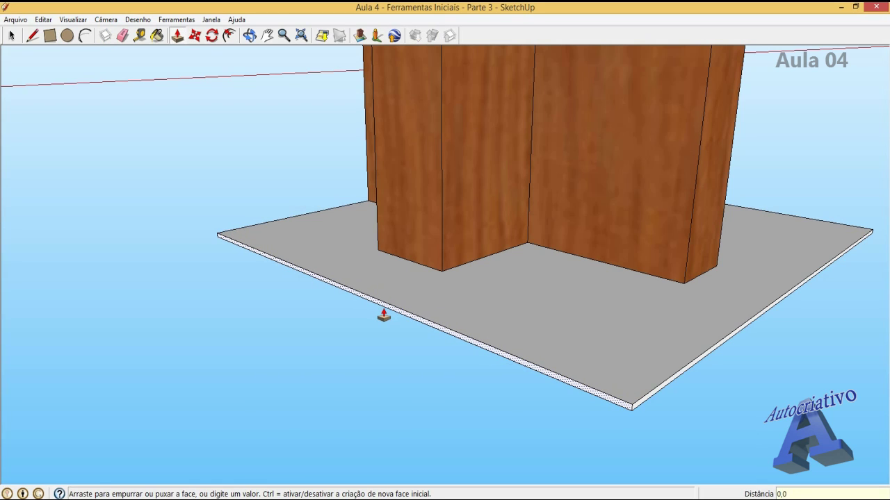
{"action": "key", "text": "Return"}
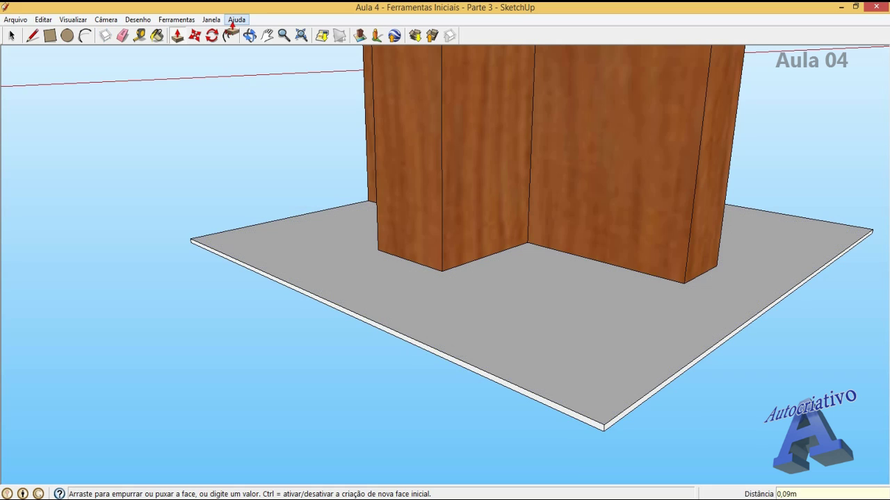
Step: Measure the gap between a column arm's base corner and the nearest slab edge with the Tape Measure
{"action": "left_click", "coordinate": [250, 36]}
{"action": "left_click_drag", "start_coordinate": [494, 197], "coordinate": [488, 264]}
{"action": "scroll", "coordinate": [445, 372], "scroll_direction": "up", "scroll_amount": 3}
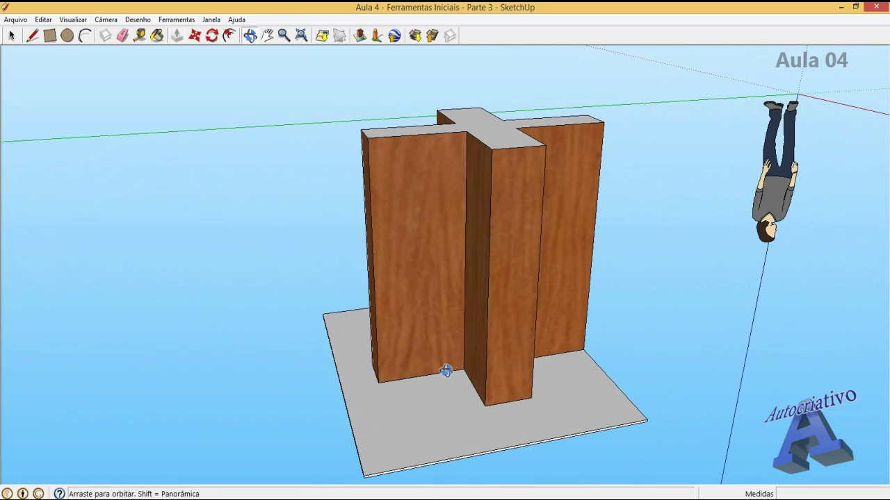
{"action": "left_click", "coordinate": [143, 38]}
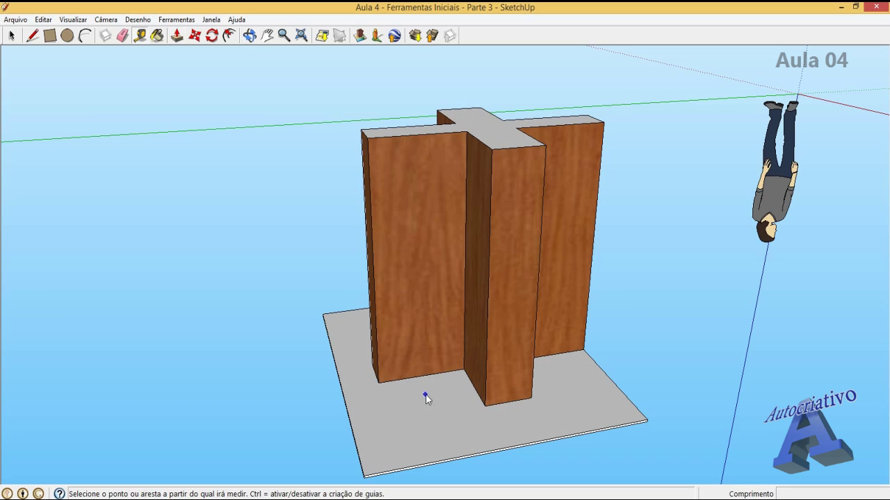
{"action": "left_click", "coordinate": [379, 382]}
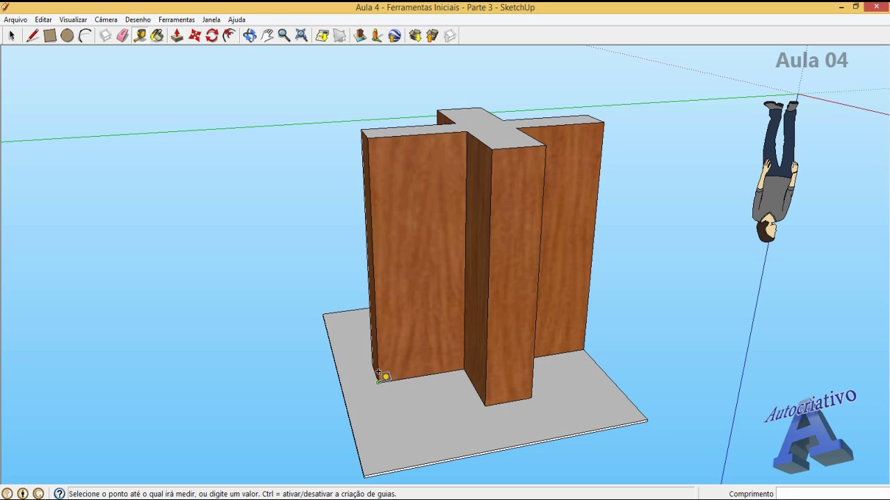
{"action": "left_click", "coordinate": [343, 381]}
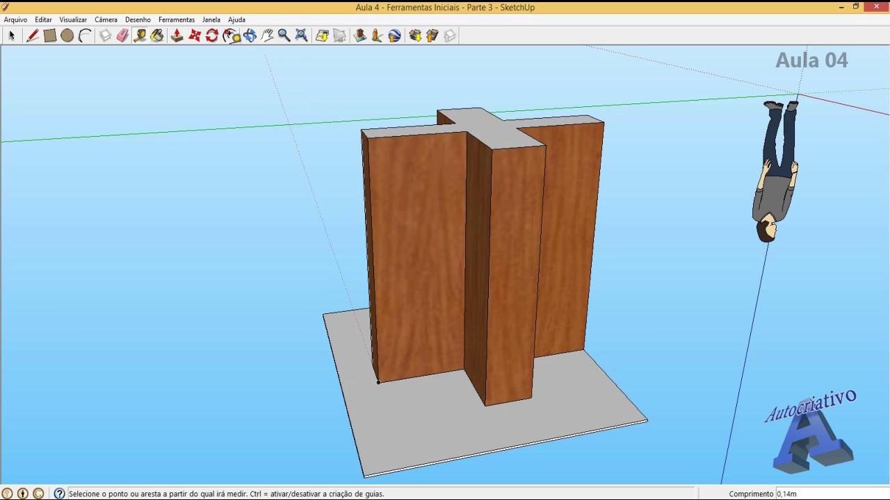
Step: Push/Pull the slab's edge face flush with the column arm outward by 0.14 m
{"action": "left_click", "coordinate": [250, 36]}
{"action": "left_click_drag", "start_coordinate": [586, 317], "coordinate": [590, 410]}
{"action": "scroll", "coordinate": [595, 408], "scroll_direction": "up", "scroll_amount": 5}
{"action": "scroll", "coordinate": [495, 393], "scroll_direction": "down", "scroll_amount": 3}
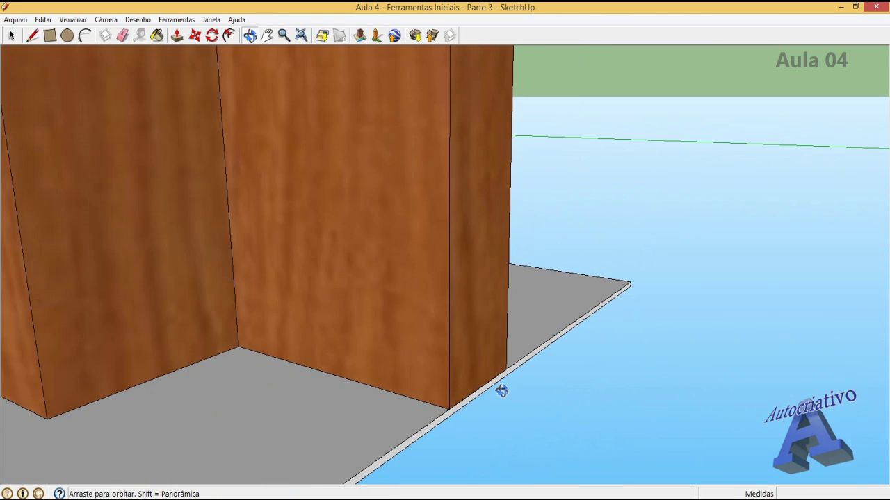
{"action": "left_click", "coordinate": [176, 37]}
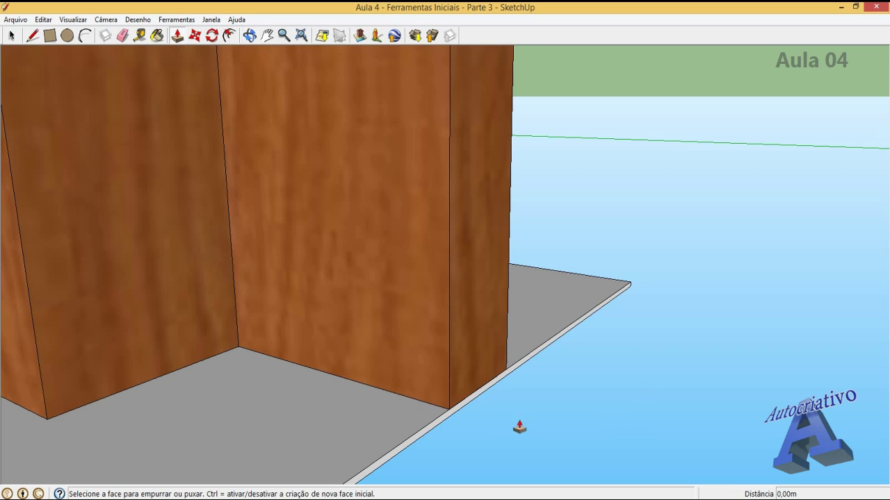
{"action": "left_click_drag", "start_coordinate": [477, 402], "coordinate": [497, 411]}
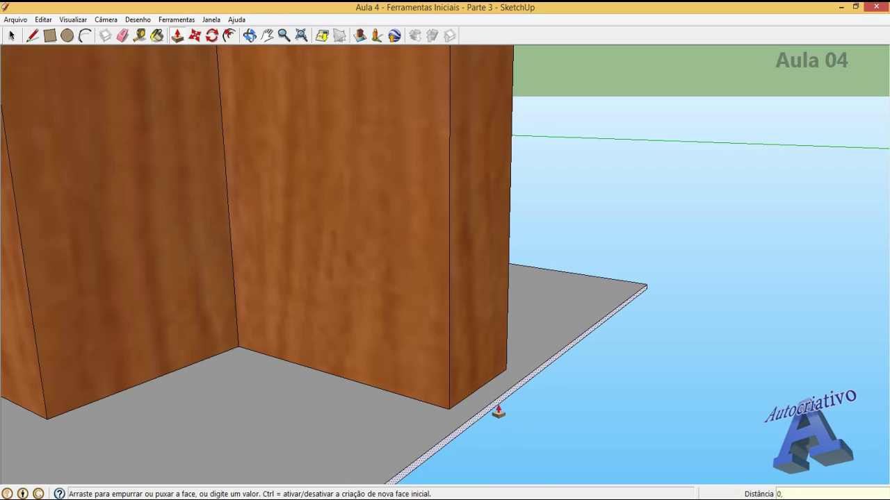
{"action": "left_click_drag", "start_coordinate": [497, 411], "coordinate": [482, 403]}
{"action": "scroll", "coordinate": [482, 403], "scroll_direction": "down", "scroll_amount": 5}
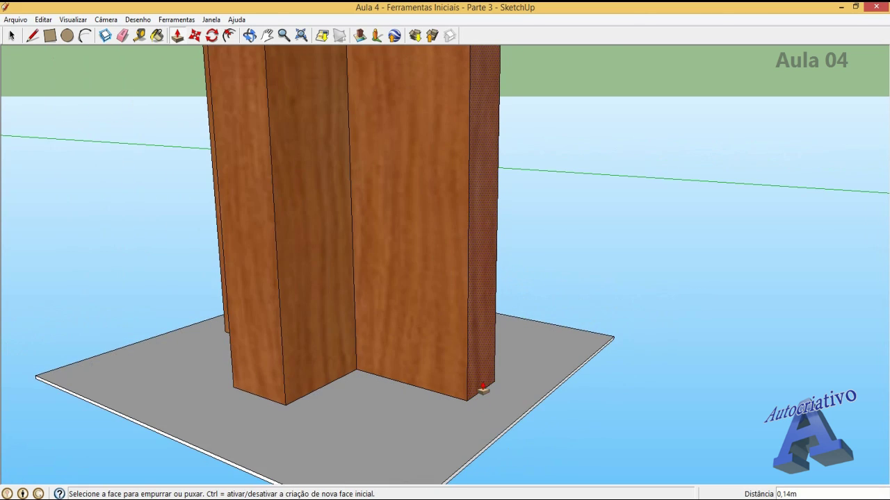
Step: Paint one side face of a column arm with the brown Cor_C12 from the Cores collection and close the Materials window
{"action": "left_click", "coordinate": [249, 35]}
{"action": "left_click_drag", "start_coordinate": [366, 156], "coordinate": [416, 274]}
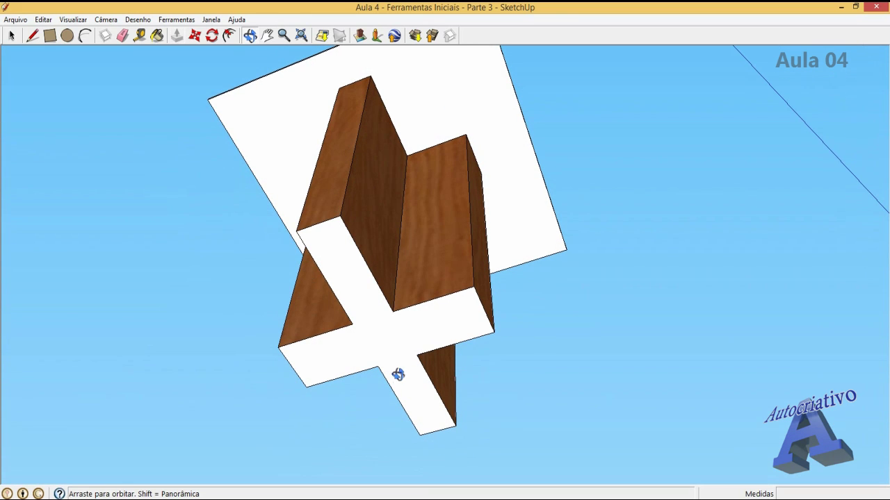
{"action": "left_click", "coordinate": [157, 35]}
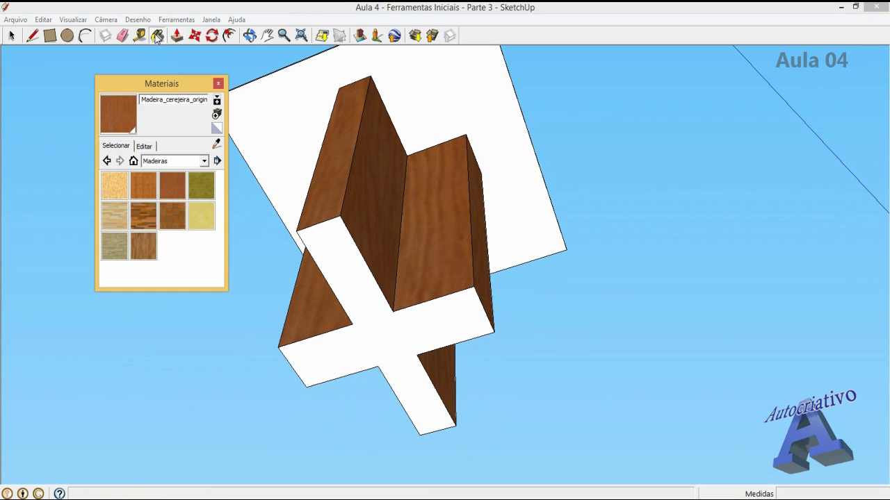
{"action": "left_click_drag", "start_coordinate": [160, 84], "coordinate": [673, 132]}
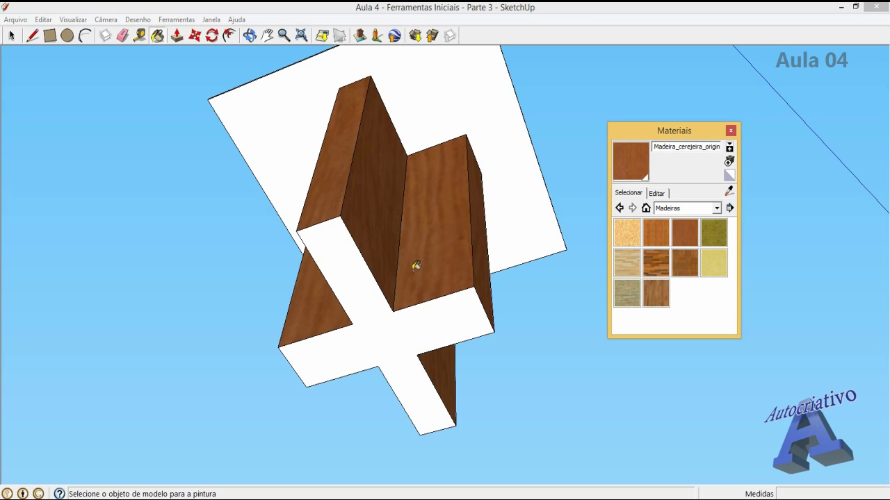
{"action": "left_click", "coordinate": [717, 208]}
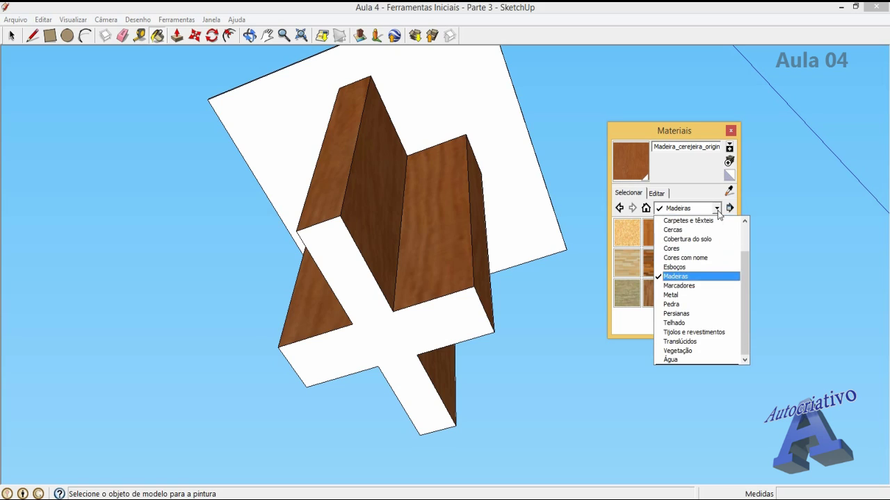
{"action": "left_click", "coordinate": [689, 251]}
{"action": "left_click_drag", "start_coordinate": [732, 229], "coordinate": [736, 249]}
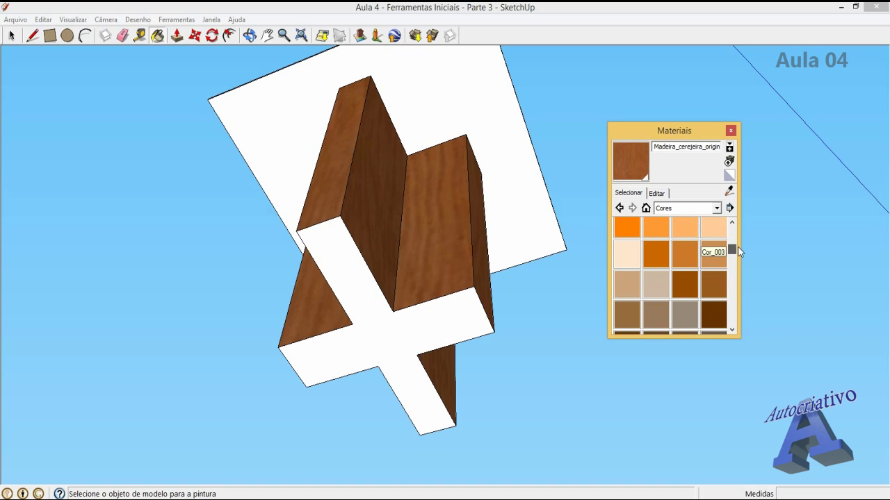
{"action": "left_click", "coordinate": [719, 284]}
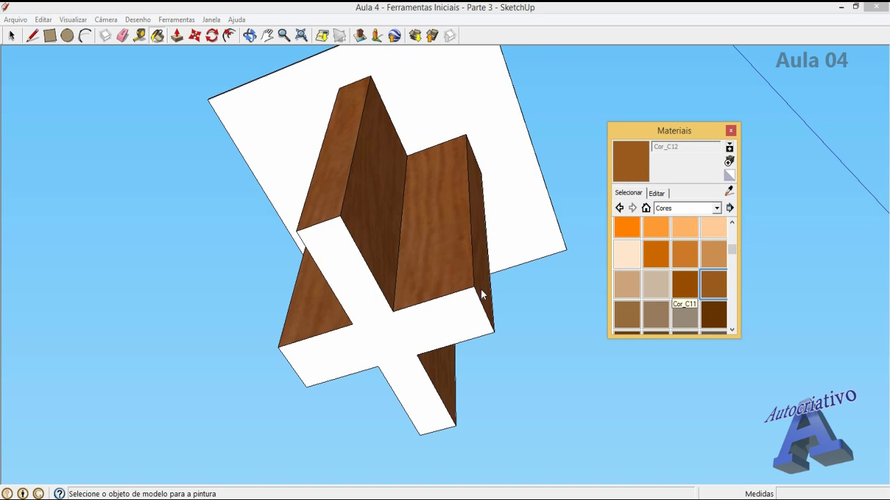
{"action": "left_click", "coordinate": [443, 271]}
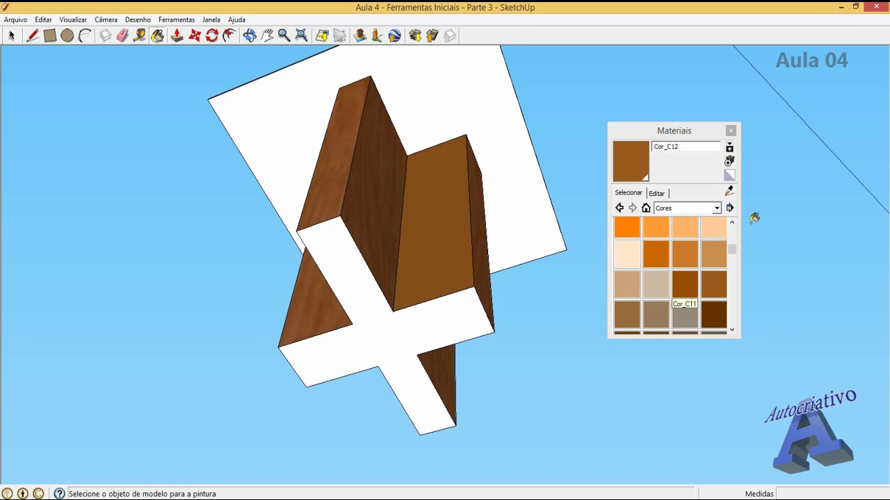
{"action": "left_click", "coordinate": [730, 131]}
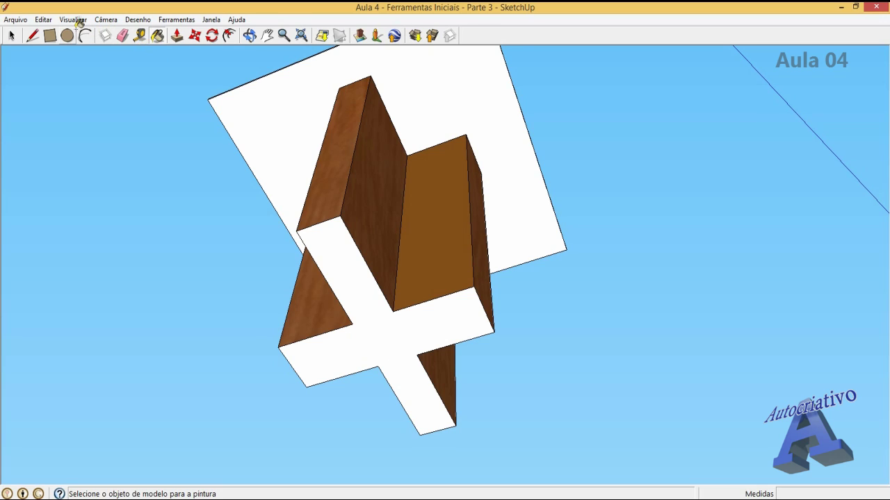
Step: Edit the Cor_C12 material to a brighter orange on the colour wheel and close the Materials window
{"action": "left_click", "coordinate": [158, 36]}
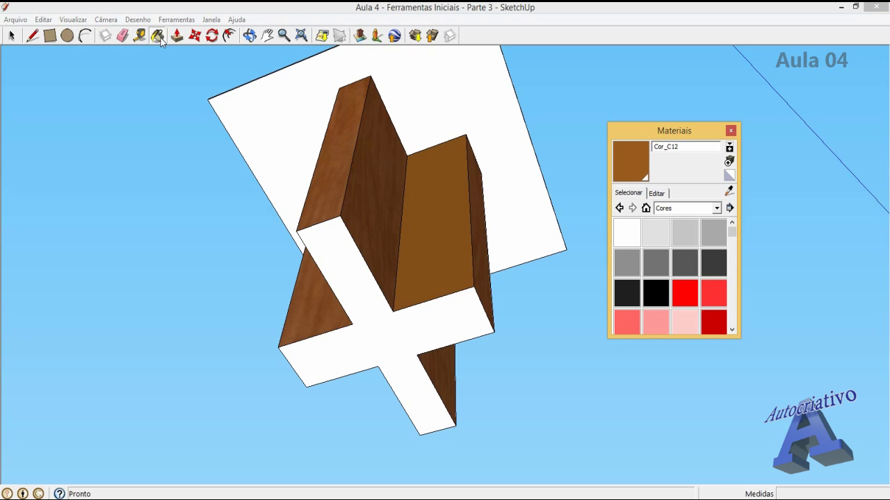
{"action": "left_click", "coordinate": [657, 194]}
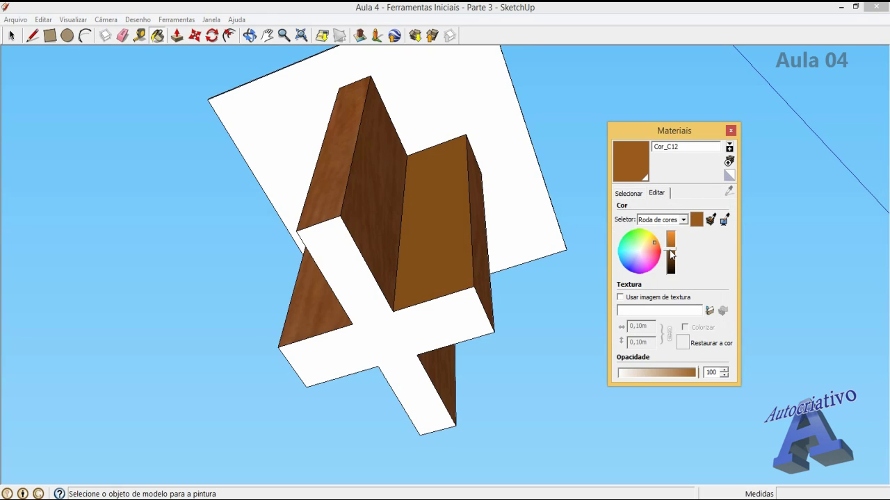
{"action": "mouse_move", "coordinate": [670, 248]}
{"action": "left_mouse_down"}
{"action": "mouse_move", "coordinate": [673, 270]}
{"action": "mouse_move", "coordinate": [670, 246]}
{"action": "mouse_move", "coordinate": [646, 239]}
{"action": "mouse_move", "coordinate": [672, 253]}
{"action": "mouse_move", "coordinate": [670, 237]}
{"action": "left_mouse_up"}
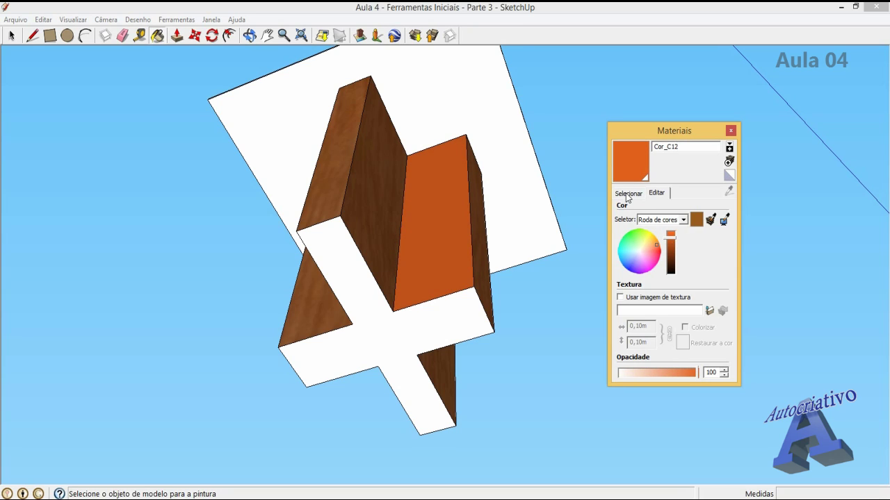
{"action": "left_click", "coordinate": [629, 195]}
{"action": "mouse_move", "coordinate": [731, 234]}
{"action": "left_mouse_down"}
{"action": "mouse_move", "coordinate": [738, 266]}
{"action": "mouse_move", "coordinate": [739, 232]}
{"action": "left_mouse_up"}
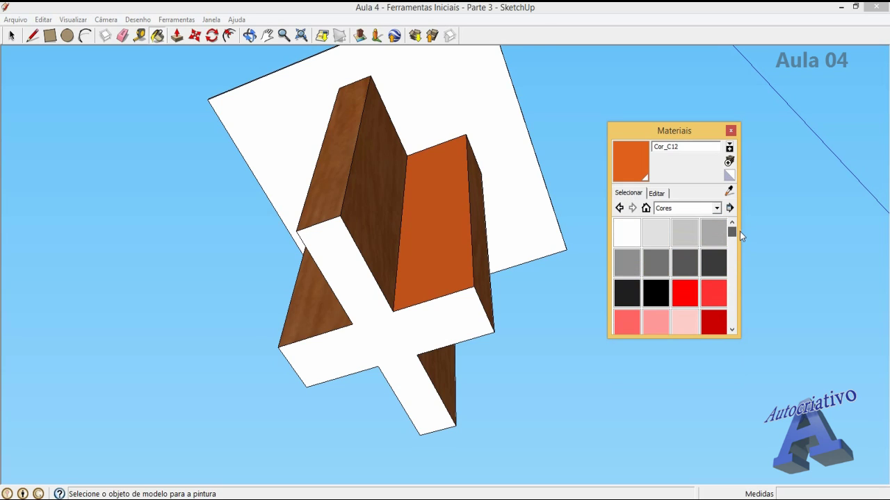
{"action": "left_click", "coordinate": [730, 132]}
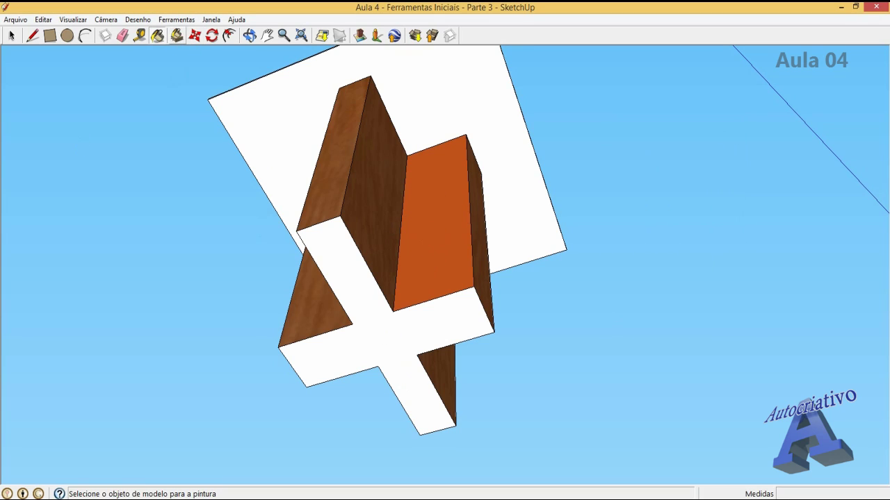
Step: Sample the orange Cor_C12 from the painted arm face and apply it to the column's cross-shaped end face
{"action": "left_click", "coordinate": [157, 35]}
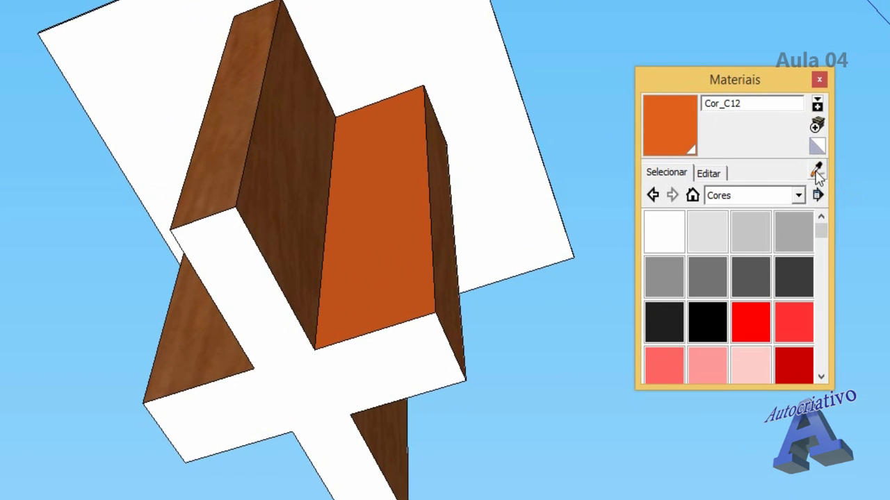
{"action": "left_click", "coordinate": [818, 172]}
{"action": "left_click", "coordinate": [389, 153]}
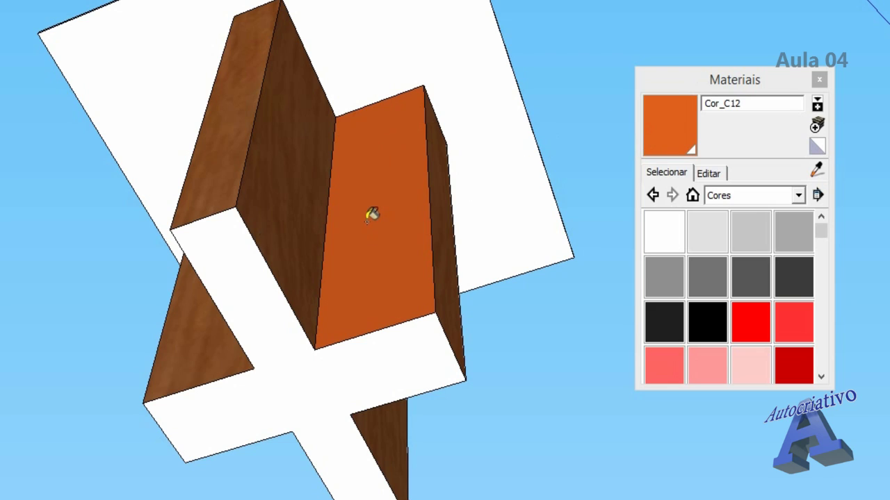
{"action": "left_click", "coordinate": [283, 370]}
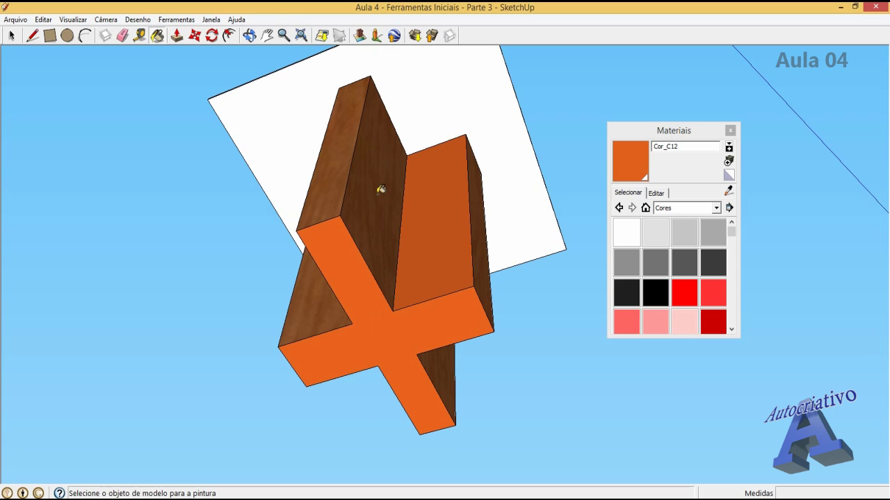
Step: Sample the Madeira_cerejeira_origin wood from the column, paint the two orange faces with it, and close the Materials window
{"action": "left_click", "coordinate": [729, 192]}
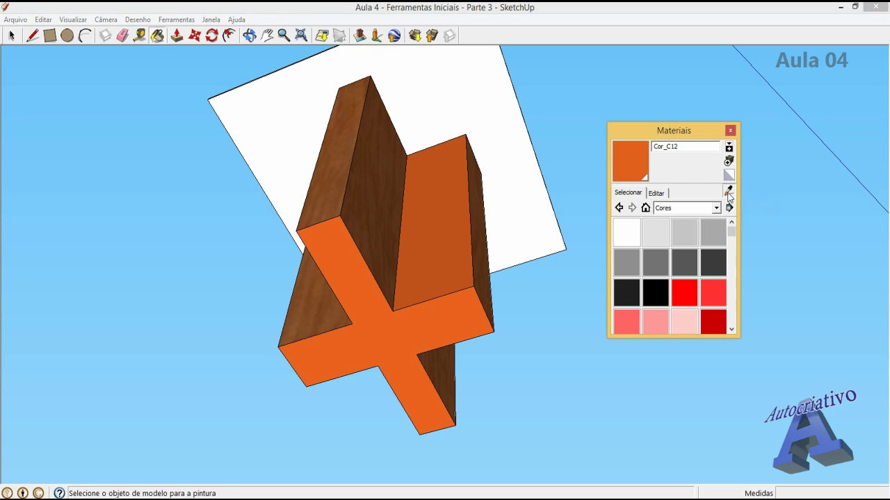
{"action": "left_click", "coordinate": [361, 205]}
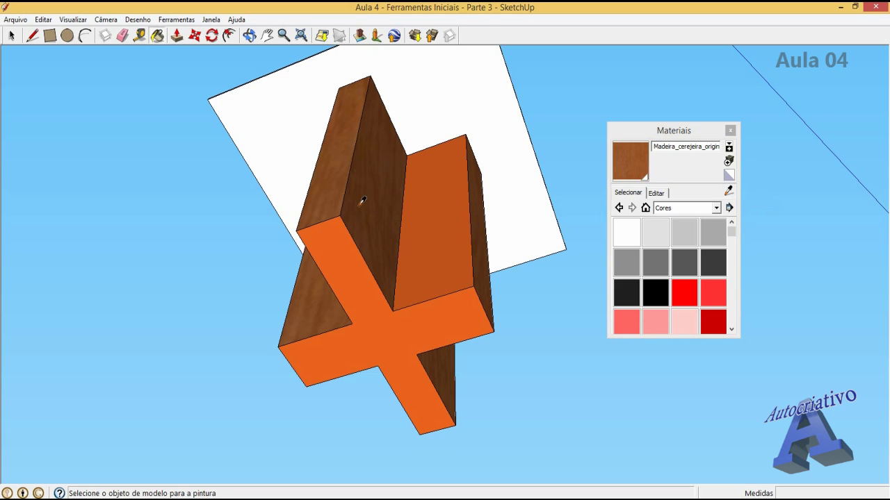
{"action": "left_click", "coordinate": [434, 201]}
{"action": "left_click", "coordinate": [379, 339]}
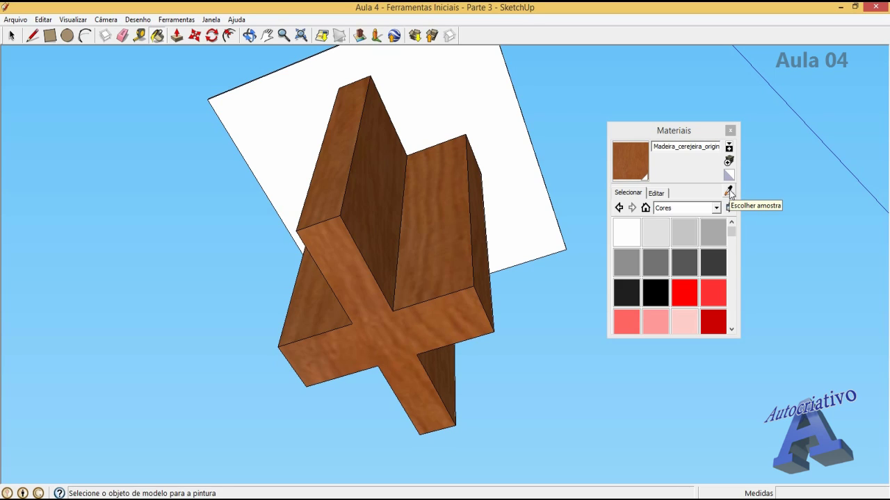
{"action": "left_click", "coordinate": [730, 130]}
Step: Paint the tabletop's upper face with Vidro_azul_translúcido from the Translúcidos collection
{"action": "left_click", "coordinate": [249, 35]}
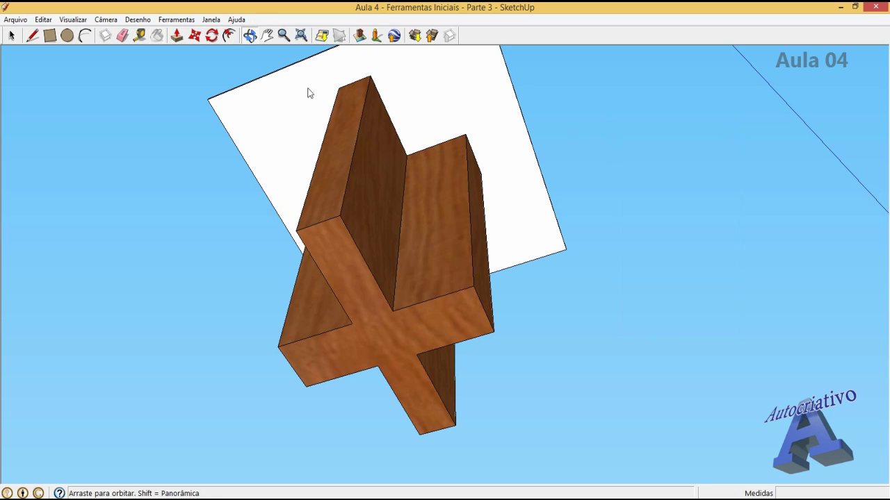
{"action": "left_click_drag", "start_coordinate": [310, 93], "coordinate": [583, 391]}
{"action": "left_click_drag", "start_coordinate": [470, 274], "coordinate": [225, 135]}
{"action": "left_click_drag", "start_coordinate": [340, 218], "coordinate": [201, 137]}
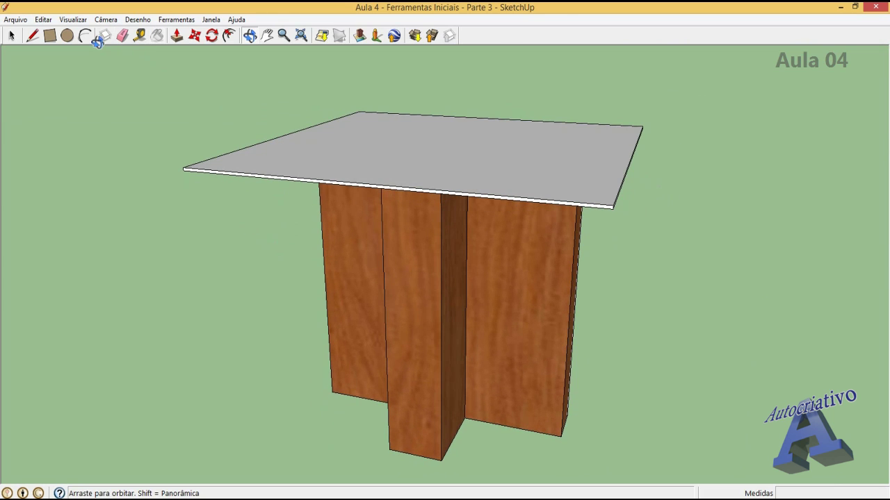
{"action": "left_click", "coordinate": [157, 36]}
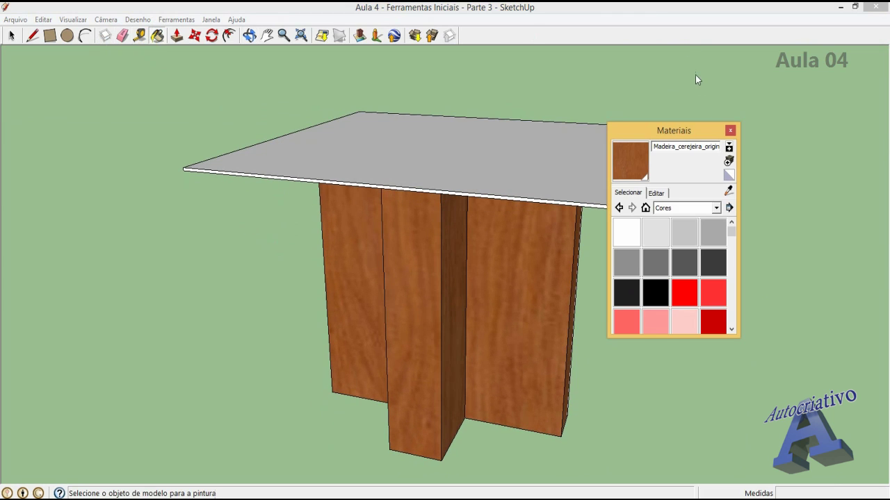
{"action": "left_click", "coordinate": [716, 207]}
{"action": "scroll", "coordinate": [745, 269], "scroll_direction": "up", "scroll_amount": 1}
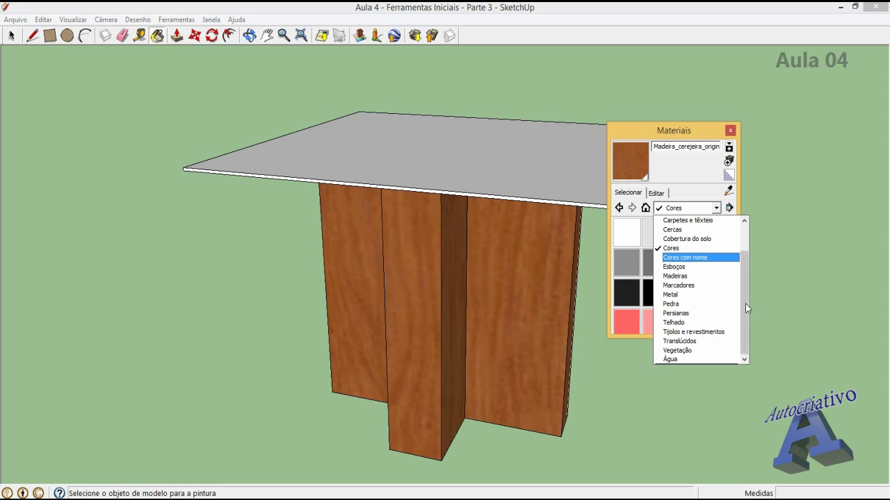
{"action": "left_click", "coordinate": [702, 343]}
{"action": "left_click_drag", "start_coordinate": [702, 132], "coordinate": [752, 95]}
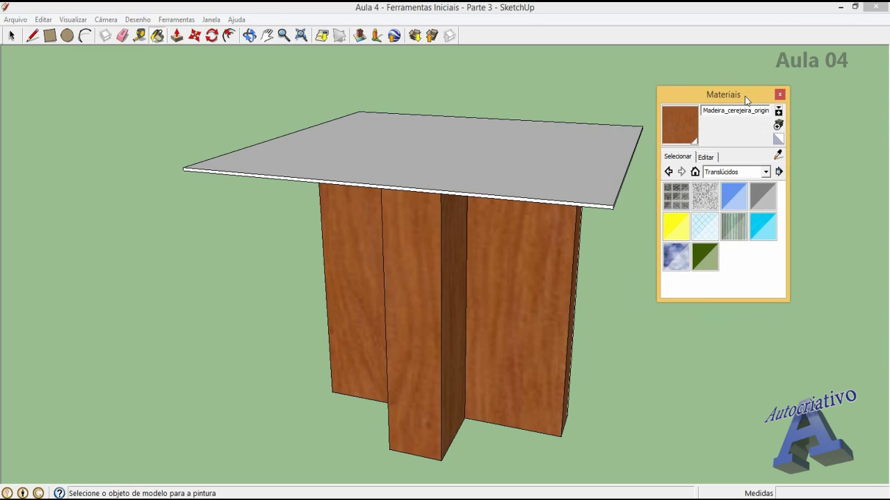
{"action": "left_click", "coordinate": [739, 199]}
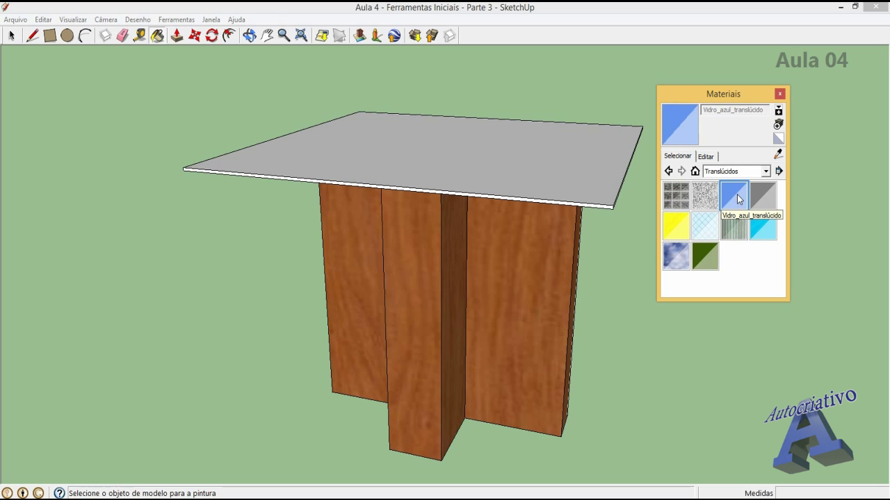
{"action": "left_click", "coordinate": [491, 139]}
Step: Paint the underside of the tabletop with Vidro_azul_translúcido and close the Materials window
{"action": "scroll", "coordinate": [490, 149], "scroll_direction": "up", "scroll_amount": 4}
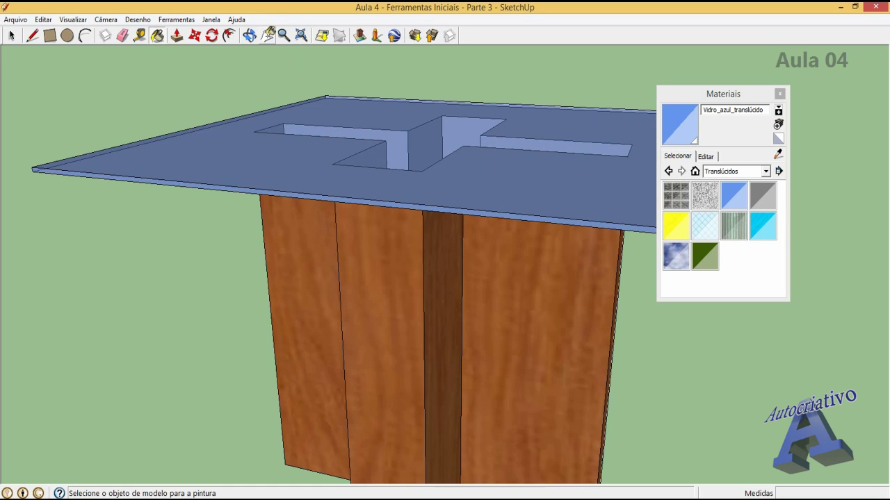
{"action": "left_click", "coordinate": [249, 35]}
{"action": "mouse_move", "coordinate": [361, 209]}
{"action": "left_mouse_down"}
{"action": "mouse_move", "coordinate": [410, 291]}
{"action": "mouse_move", "coordinate": [457, 182]}
{"action": "mouse_move", "coordinate": [457, 214]}
{"action": "mouse_move", "coordinate": [470, 149]}
{"action": "mouse_move", "coordinate": [583, 127]}
{"action": "mouse_move", "coordinate": [528, 139]}
{"action": "left_mouse_up"}
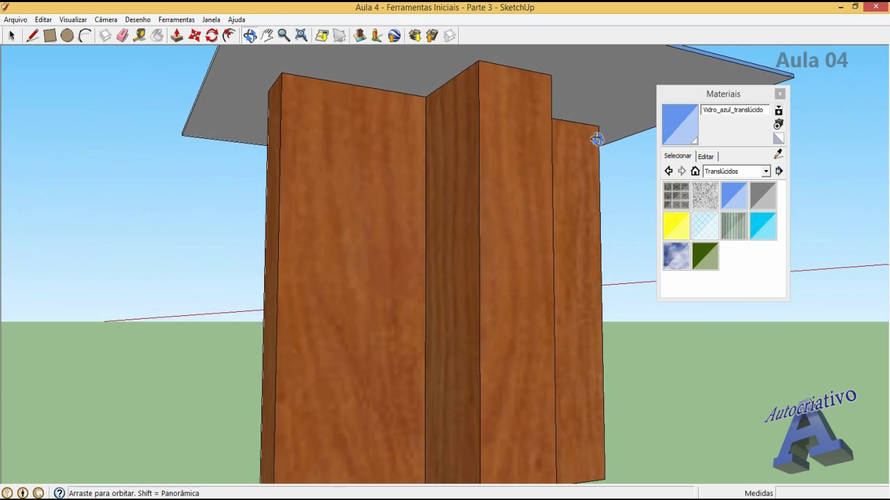
{"action": "left_click", "coordinate": [157, 36]}
{"action": "left_click", "coordinate": [244, 88]}
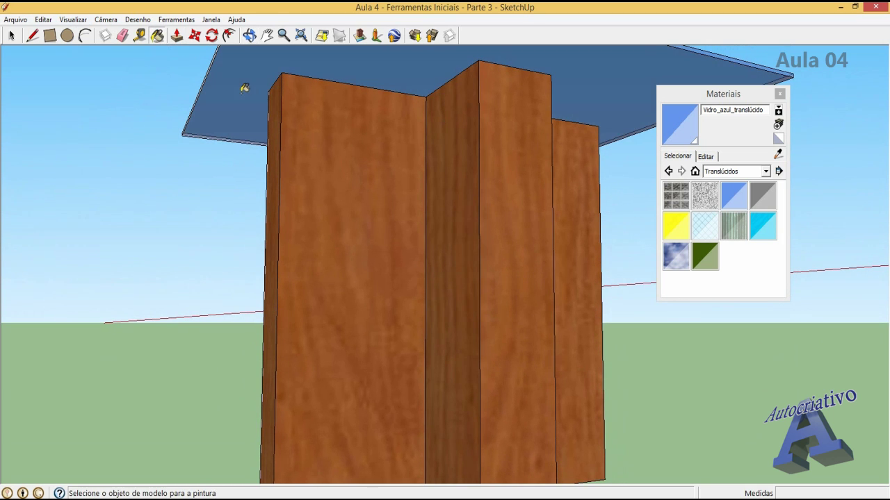
{"action": "left_click", "coordinate": [780, 93]}
Step: Paint the tabletop's remaining white side edges with Vidro_azul_translúcido and close the Materials window
{"action": "left_click", "coordinate": [249, 35]}
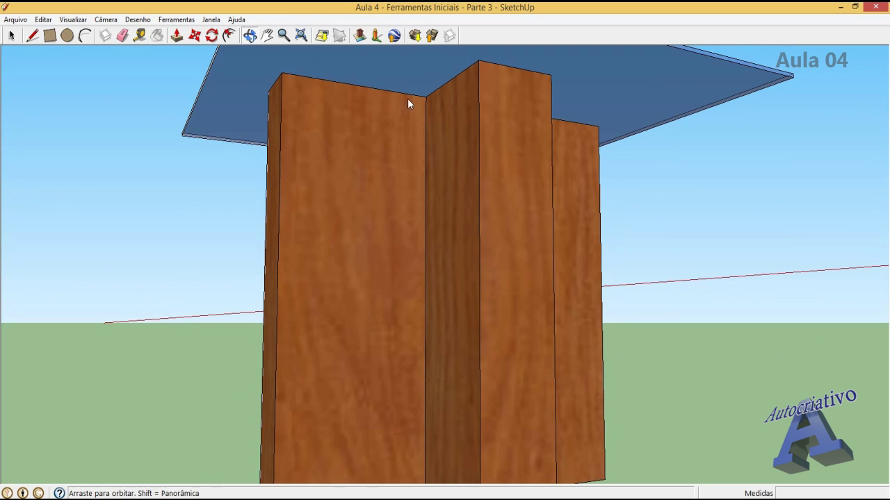
{"action": "left_click_drag", "start_coordinate": [407, 98], "coordinate": [851, 194]}
{"action": "left_click", "coordinate": [157, 35]}
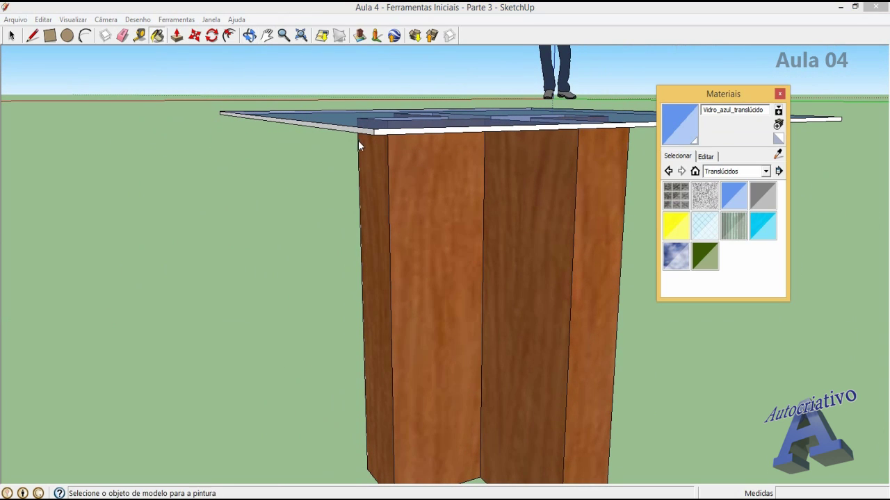
{"action": "left_click", "coordinate": [371, 126]}
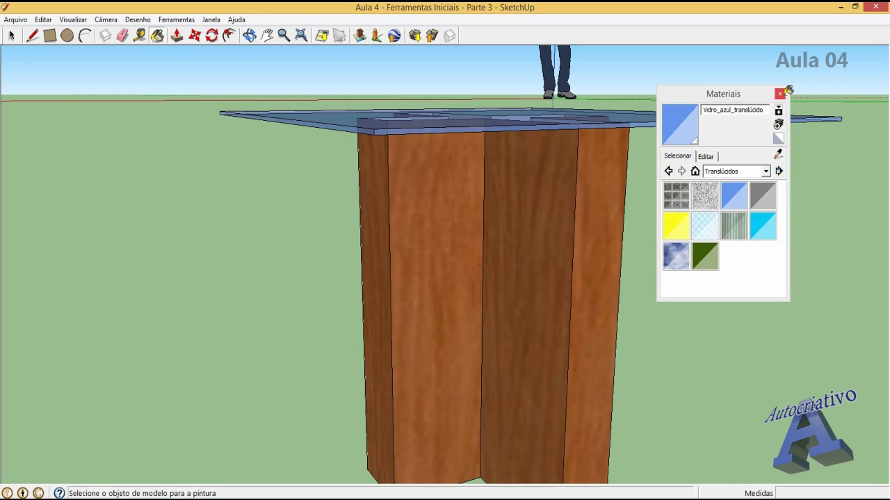
{"action": "left_click", "coordinate": [779, 94]}
{"action": "left_click", "coordinate": [249, 35]}
{"action": "left_click_drag", "start_coordinate": [487, 125], "coordinate": [283, 110]}
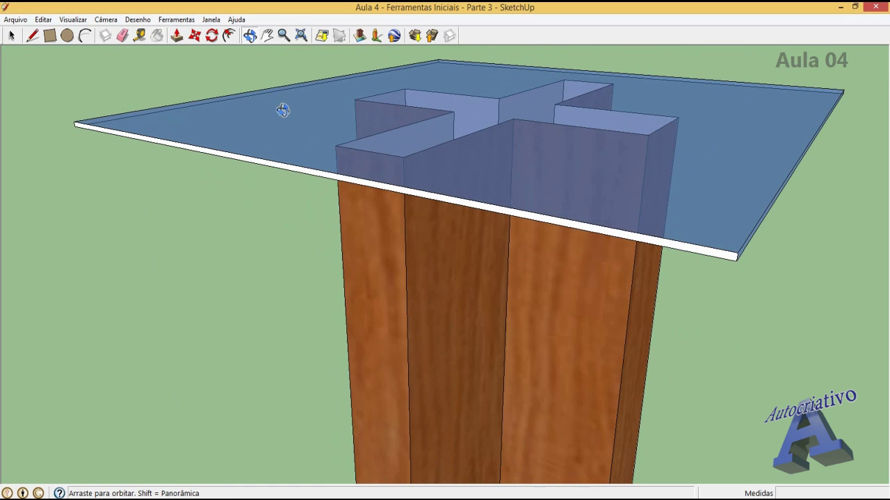
{"action": "left_click", "coordinate": [157, 35]}
{"action": "left_click", "coordinate": [257, 162]}
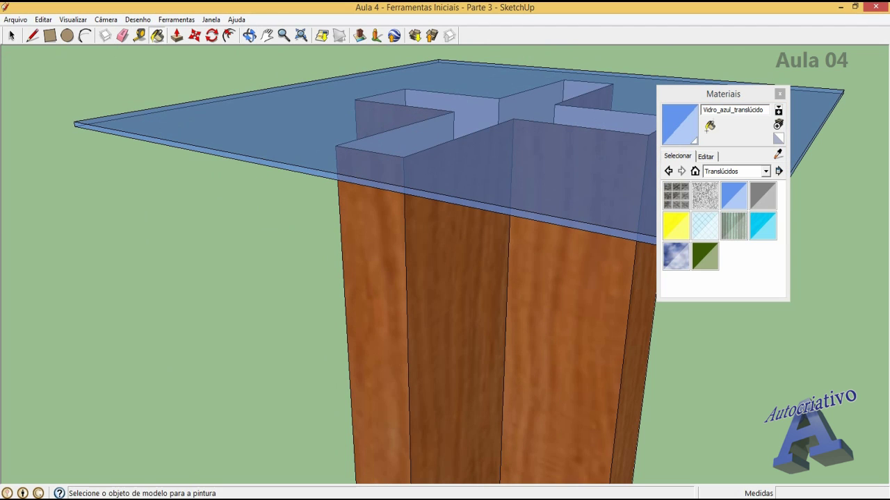
{"action": "left_click", "coordinate": [779, 93]}
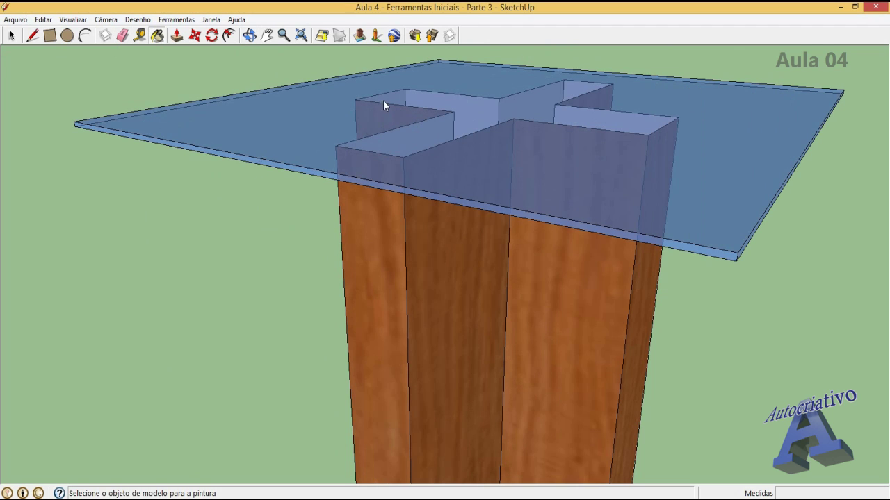
Step: Lower the opacity of Vidro_azul_translúcido to 0, raise it to 96, and close the Materials window
{"action": "left_click", "coordinate": [248, 36]}
{"action": "left_click_drag", "start_coordinate": [580, 154], "coordinate": [567, 267]}
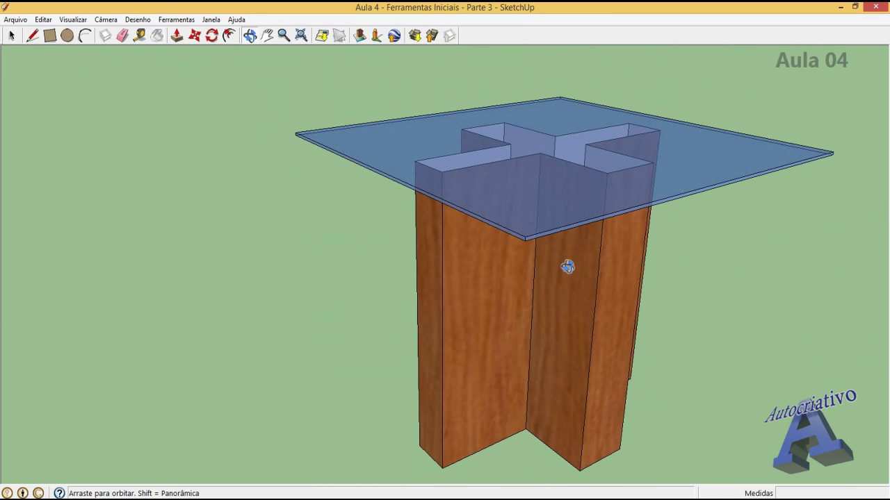
{"action": "left_click", "coordinate": [157, 35]}
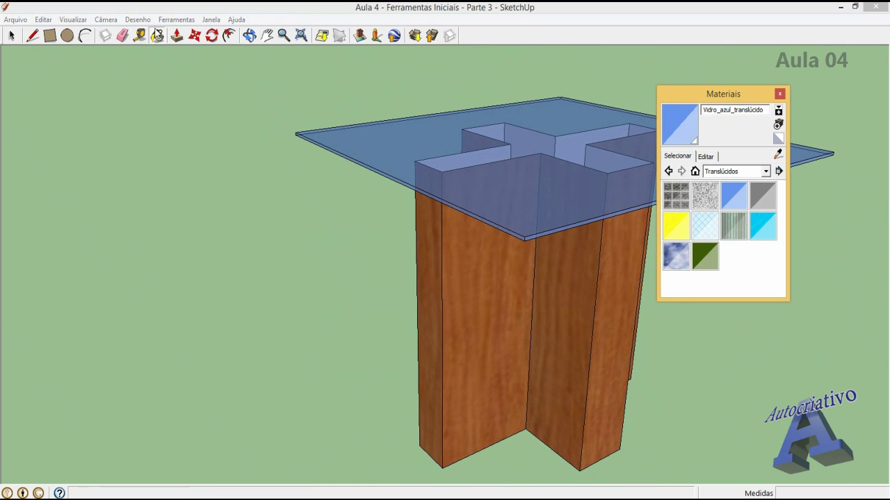
{"action": "left_click", "coordinate": [706, 157]}
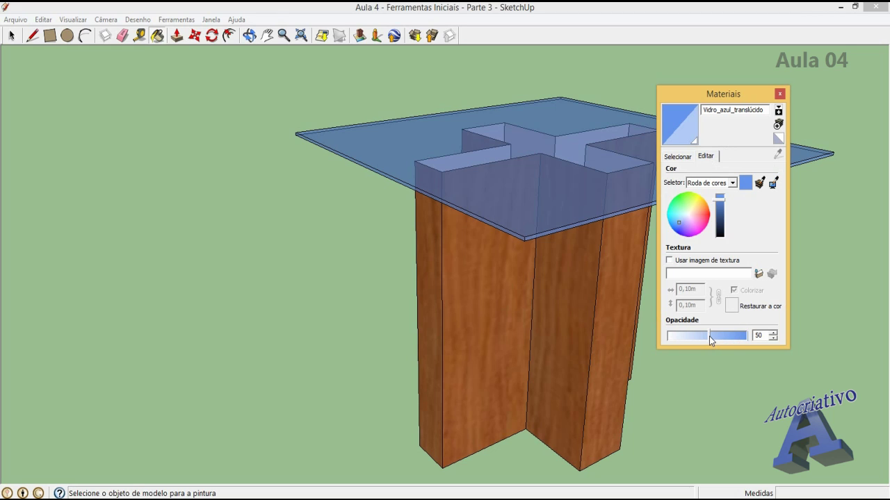
{"action": "left_click_drag", "start_coordinate": [709, 336], "coordinate": [671, 341]}
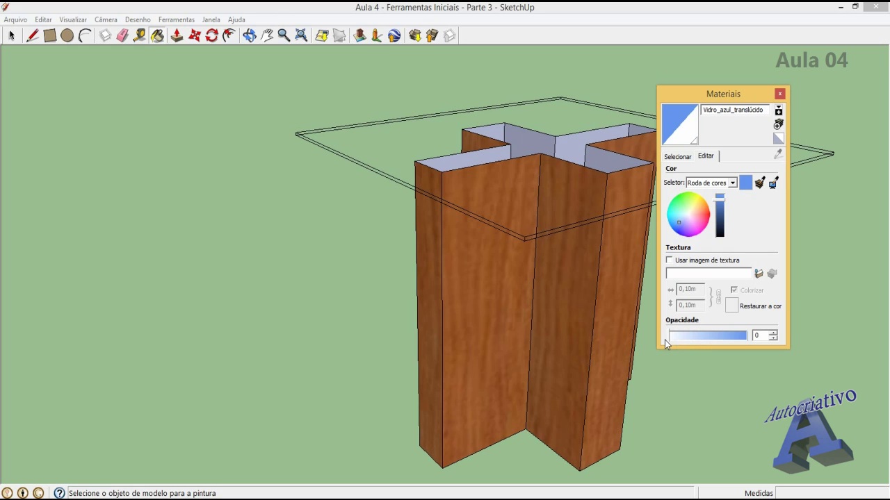
{"action": "left_click_drag", "start_coordinate": [665, 343], "coordinate": [743, 337]}
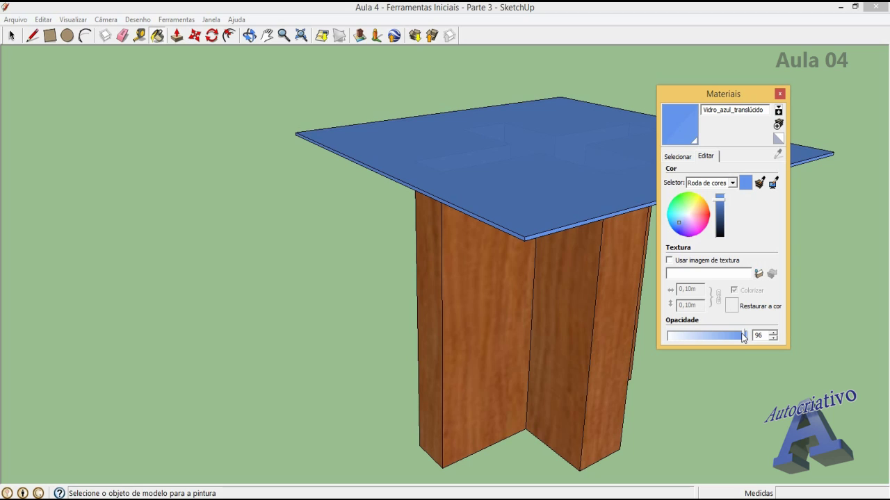
{"action": "left_click", "coordinate": [779, 94]}
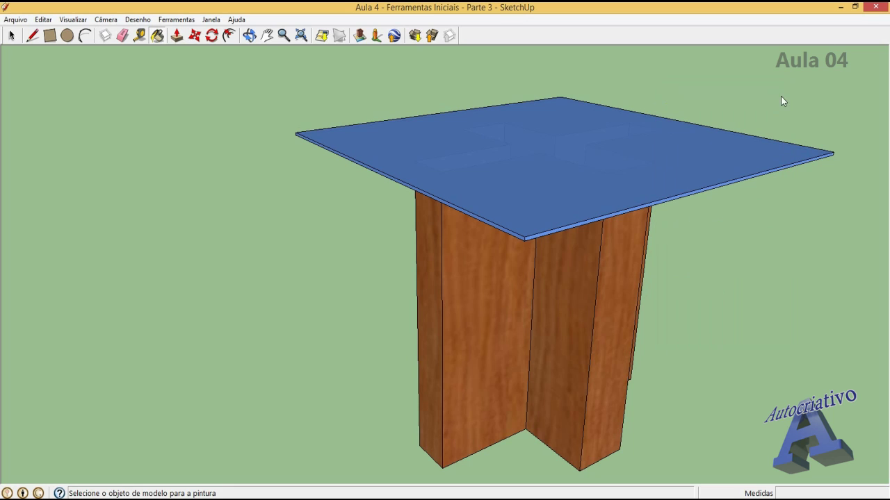
Step: Examine the tabletop from above, from below and close up to judge how far the column shows through the glass
{"action": "left_click", "coordinate": [250, 35]}
{"action": "left_click_drag", "start_coordinate": [610, 175], "coordinate": [487, 154]}
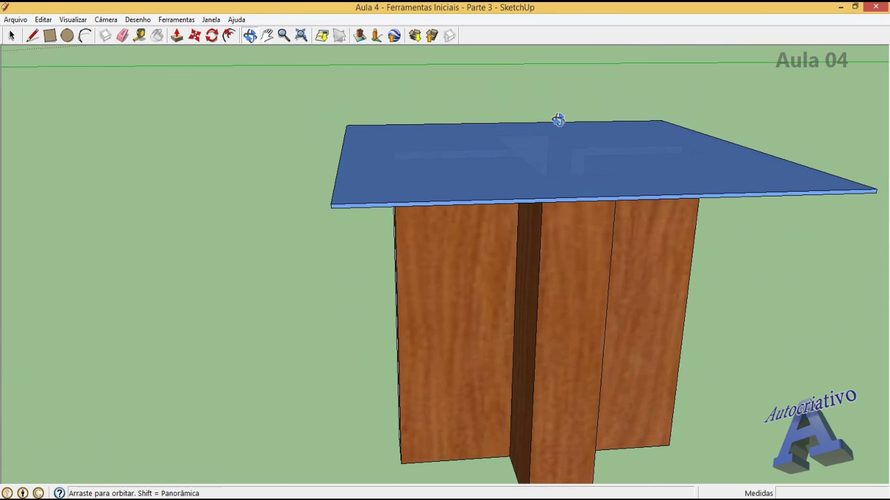
{"action": "left_click_drag", "start_coordinate": [527, 239], "coordinate": [465, 165]}
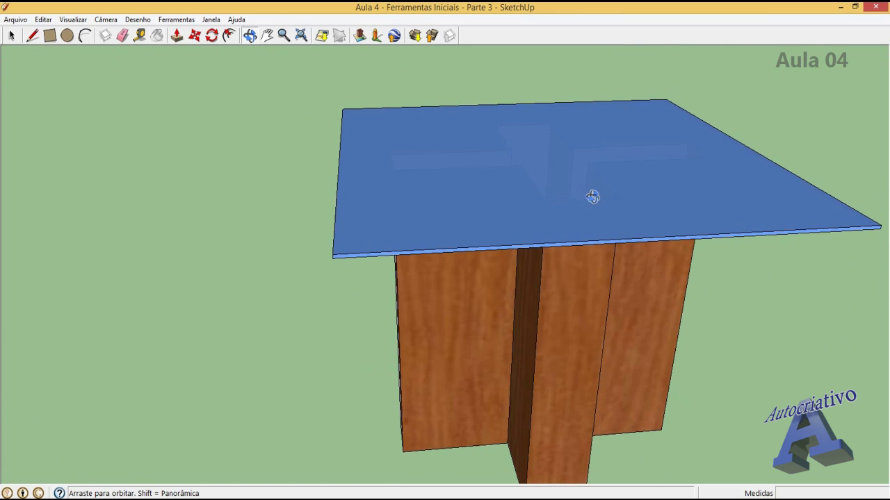
{"action": "left_click_drag", "start_coordinate": [591, 197], "coordinate": [408, 178]}
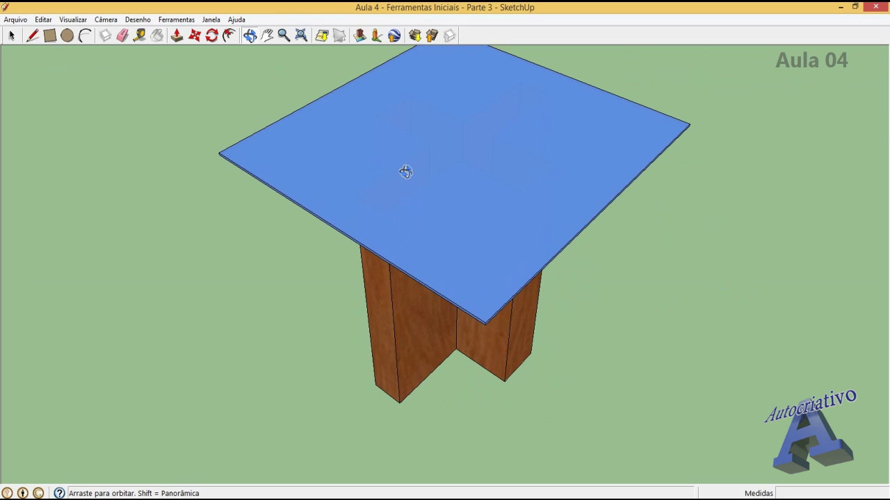
{"action": "left_click_drag", "start_coordinate": [424, 192], "coordinate": [452, 154]}
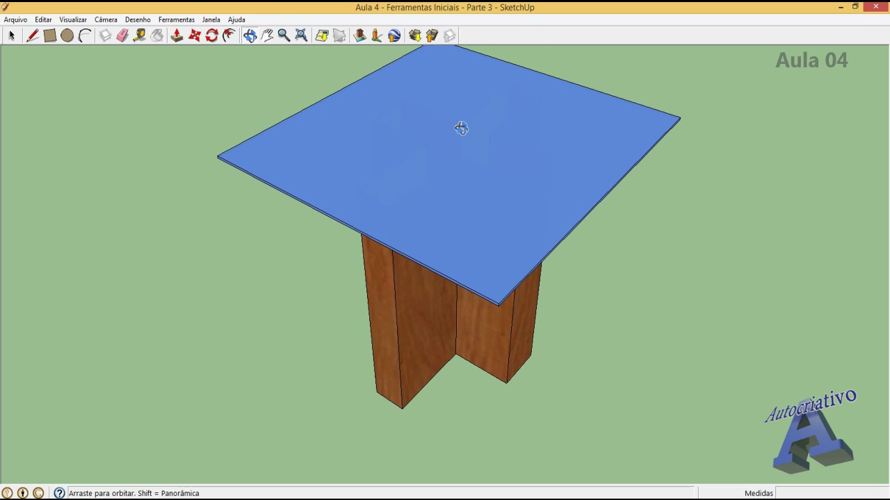
{"action": "scroll", "coordinate": [460, 128], "scroll_direction": "up", "scroll_amount": 6}
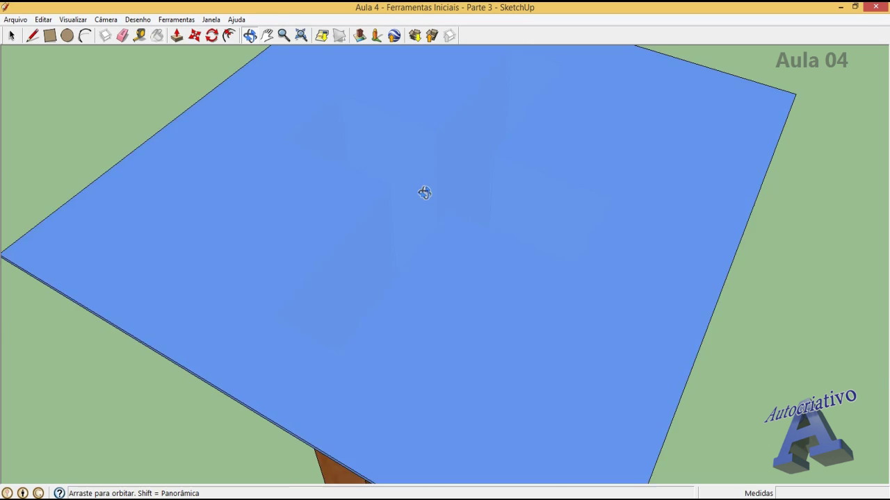
{"action": "left_click_drag", "start_coordinate": [491, 169], "coordinate": [438, 260]}
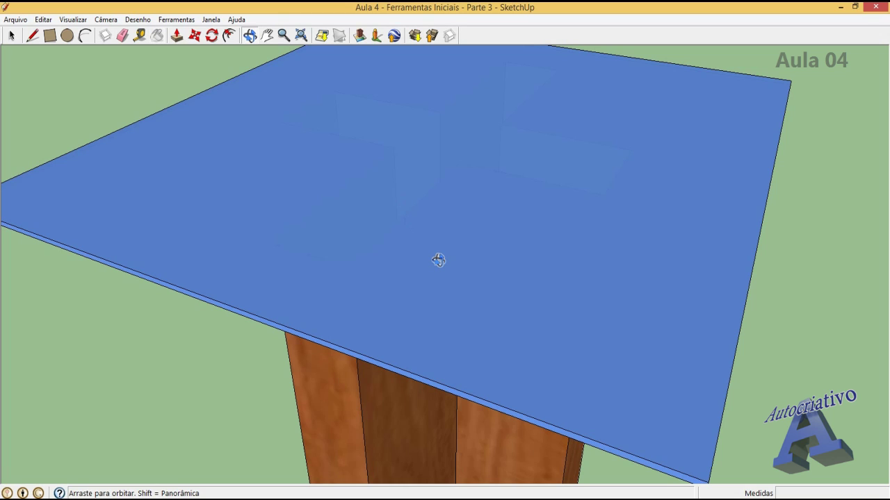
{"action": "scroll", "coordinate": [494, 286], "scroll_direction": "down", "scroll_amount": 6}
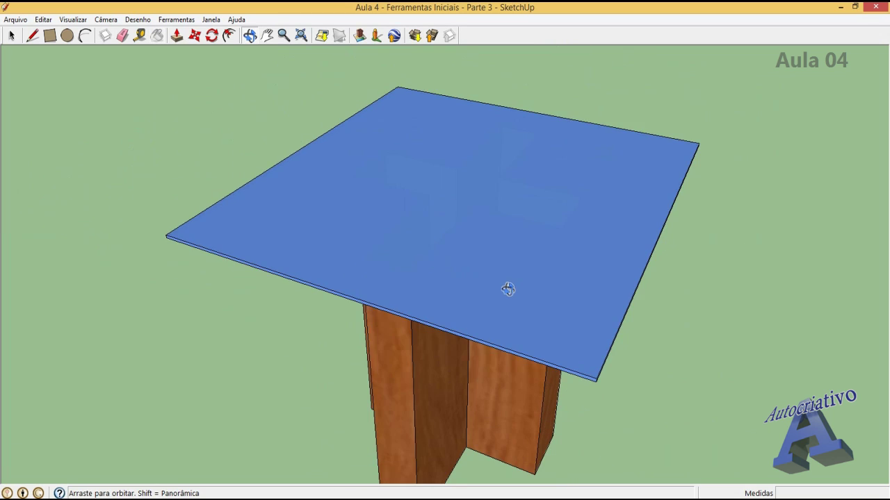
{"action": "left_click_drag", "start_coordinate": [572, 407], "coordinate": [619, 252]}
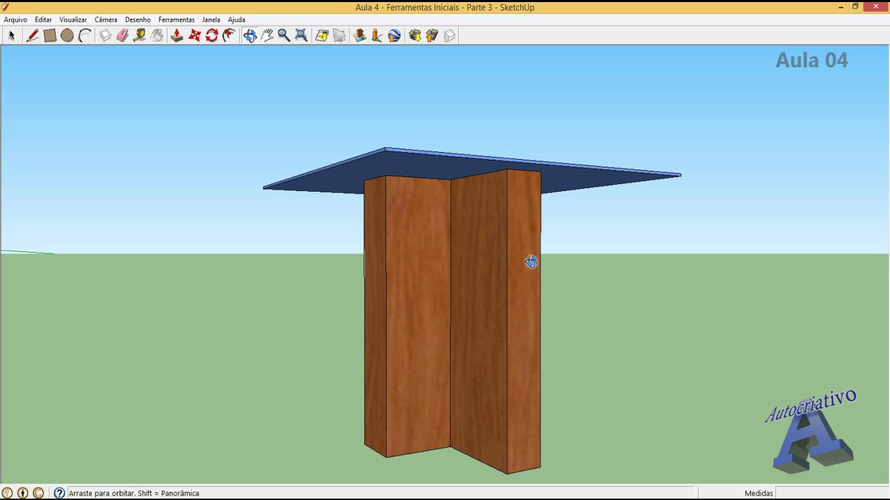
{"action": "left_click_drag", "start_coordinate": [530, 262], "coordinate": [452, 403]}
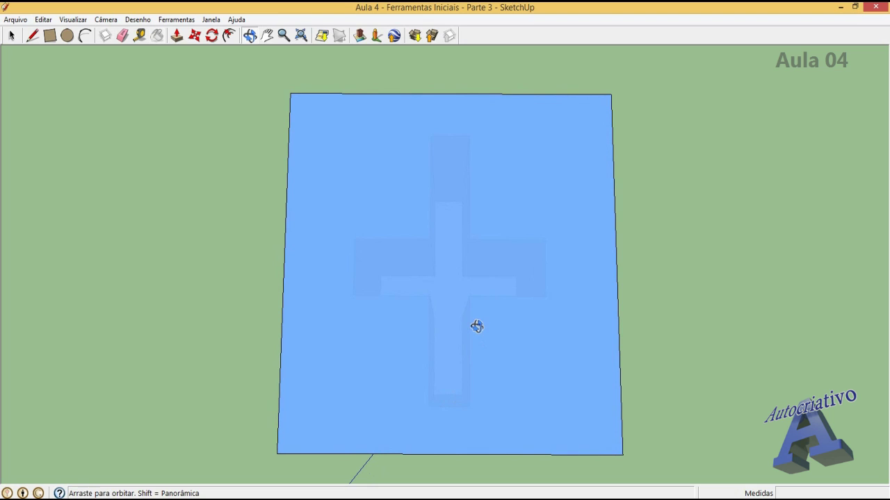
Step: Paint the tabletop's upper face with Azulejo_tabuleiro_preto_e_branco from the Azulejos material collection
{"action": "left_click", "coordinate": [162, 36]}
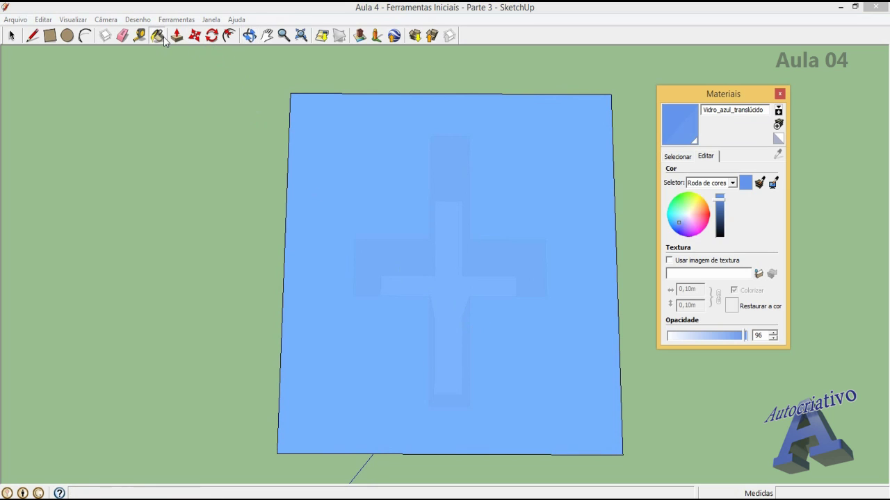
{"action": "left_click", "coordinate": [675, 156]}
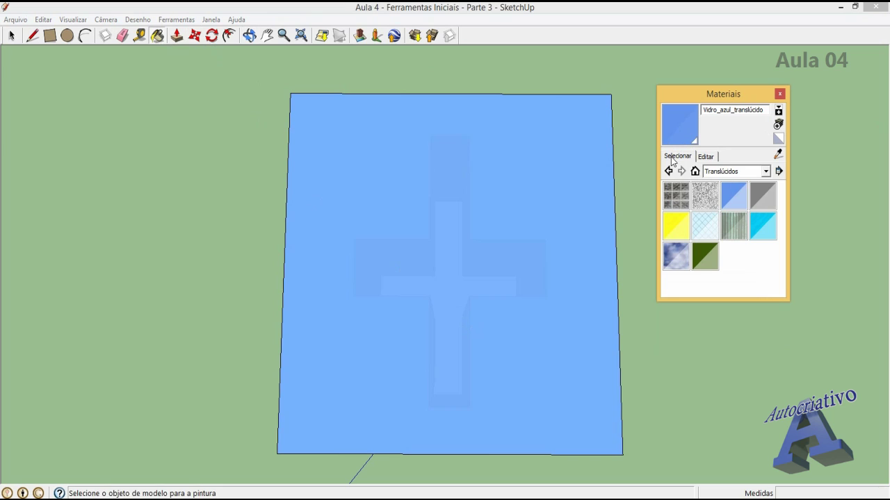
{"action": "left_click", "coordinate": [765, 171]}
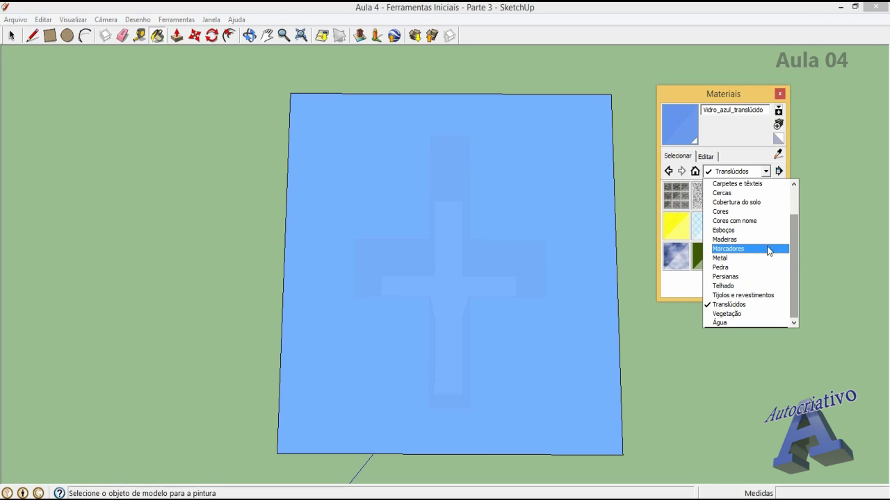
{"action": "left_click_drag", "start_coordinate": [794, 232], "coordinate": [800, 196]}
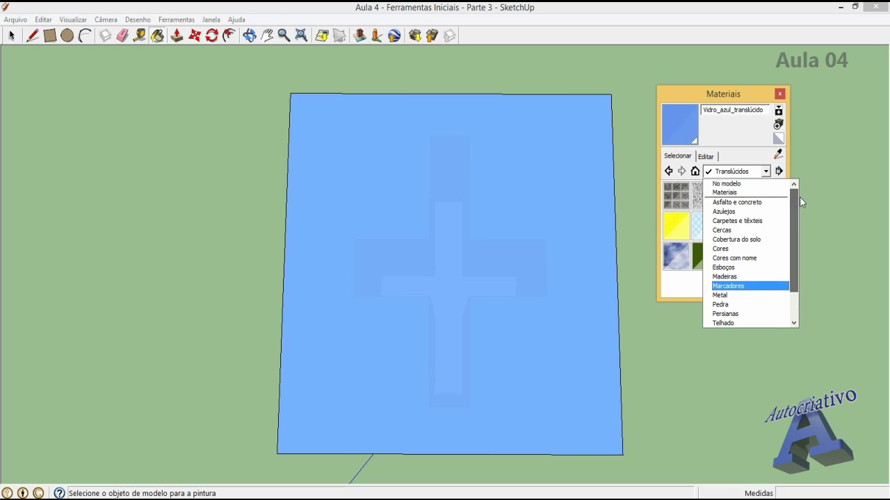
{"action": "left_click", "coordinate": [761, 213]}
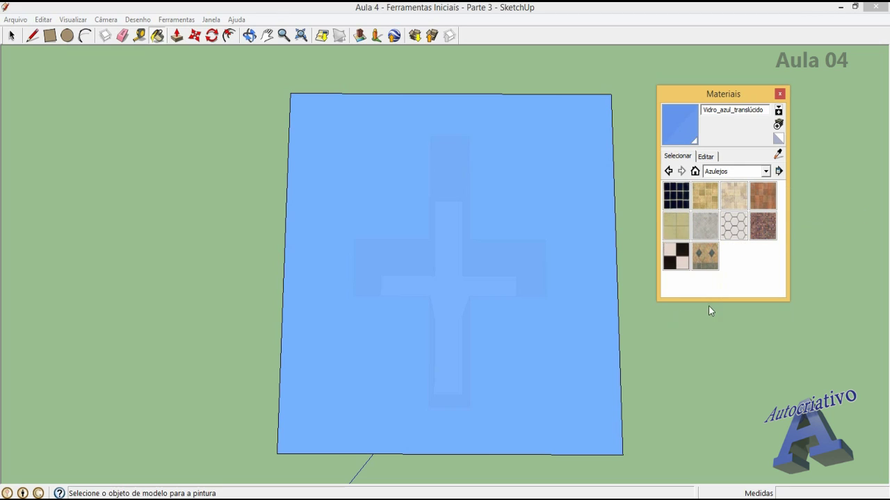
{"action": "left_click", "coordinate": [680, 261]}
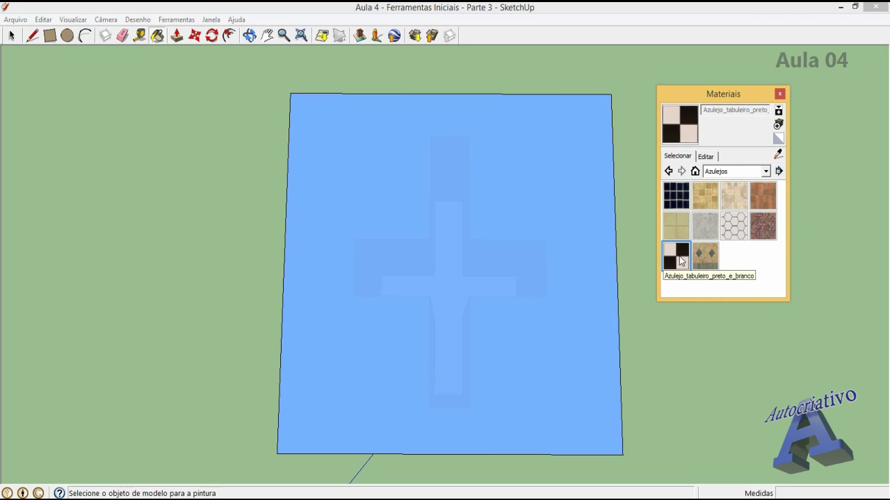
{"action": "left_click", "coordinate": [431, 188]}
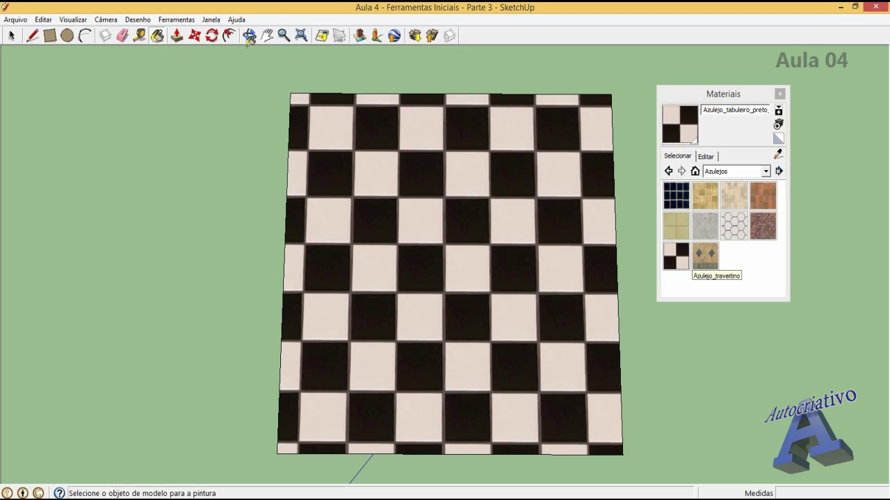
Step: Resize the checkered tile texture with linked proportions, first to 0,60 m and finally to 0,15 m
{"action": "left_click", "coordinate": [251, 36]}
{"action": "left_click_drag", "start_coordinate": [342, 143], "coordinate": [408, 195]}
{"action": "scroll", "coordinate": [410, 195], "scroll_direction": "down", "scroll_amount": 5}
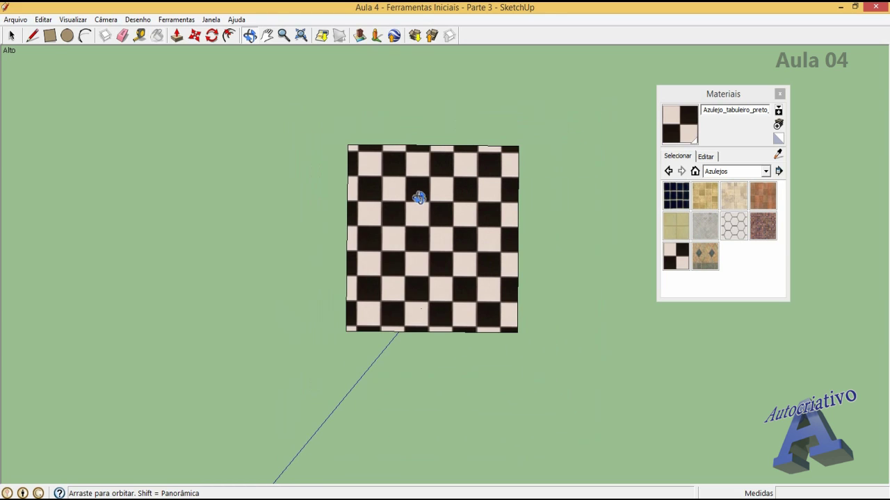
{"action": "scroll", "coordinate": [417, 192], "scroll_direction": "up", "scroll_amount": 5}
{"action": "scroll", "coordinate": [413, 189], "scroll_direction": "down", "scroll_amount": 6}
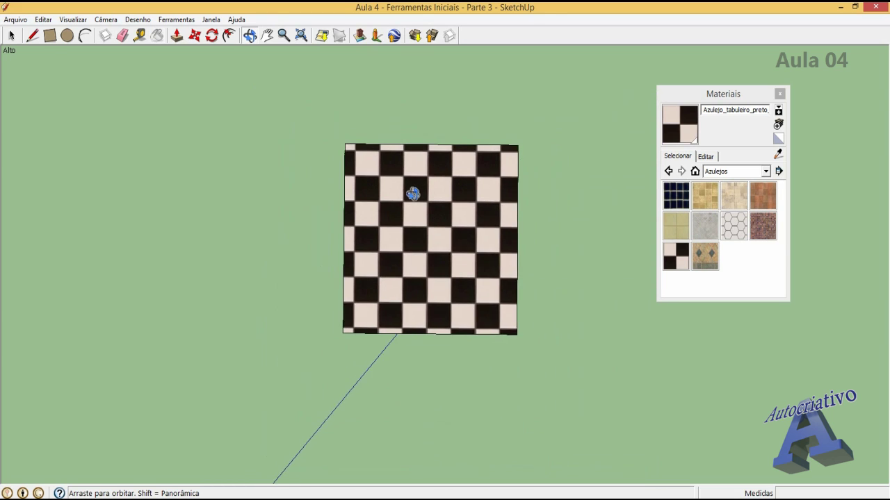
{"action": "scroll", "coordinate": [413, 190], "scroll_direction": "up", "scroll_amount": 5}
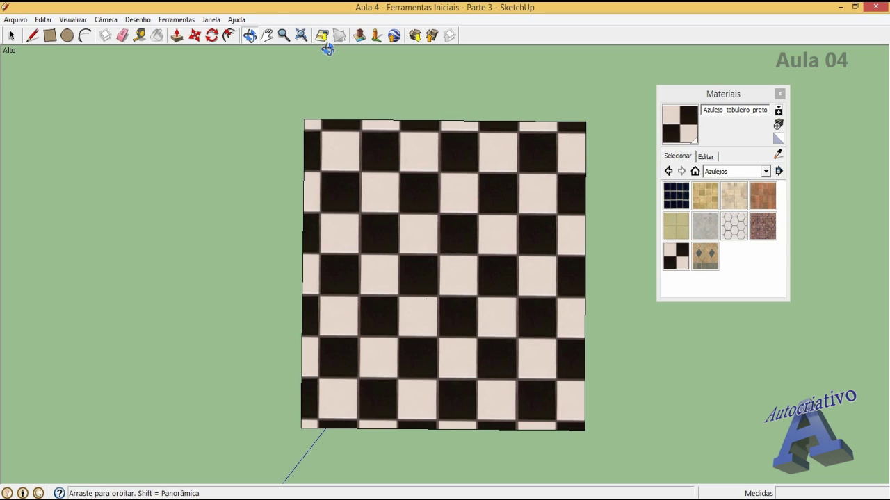
{"action": "left_click", "coordinate": [709, 158]}
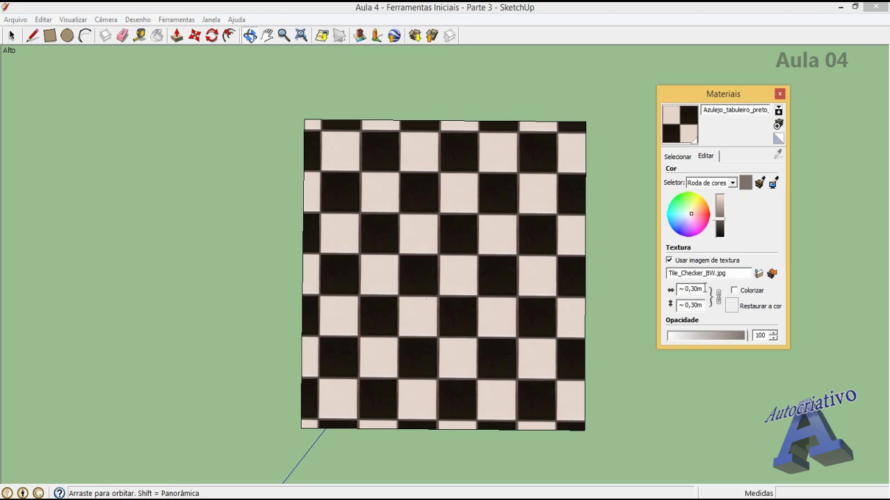
{"action": "left_click_drag", "start_coordinate": [704, 288], "coordinate": [658, 287]}
{"action": "type", "text": "0,60"}
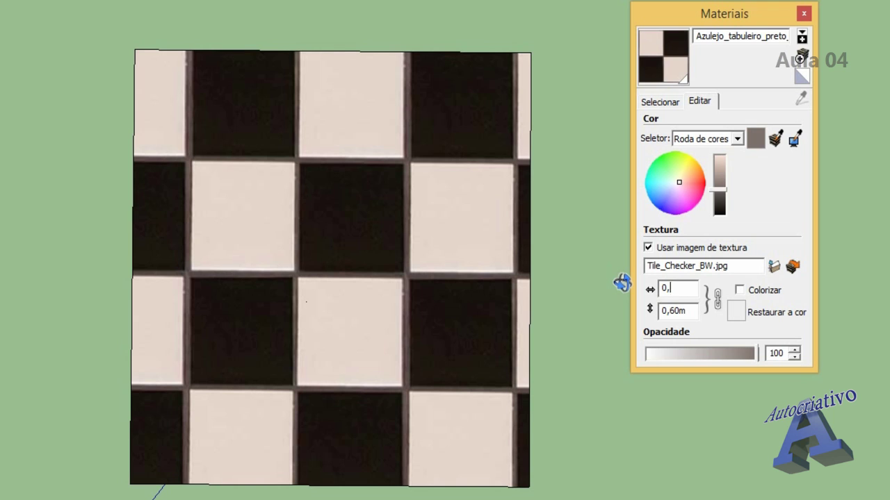
{"action": "type", "text": "15"}
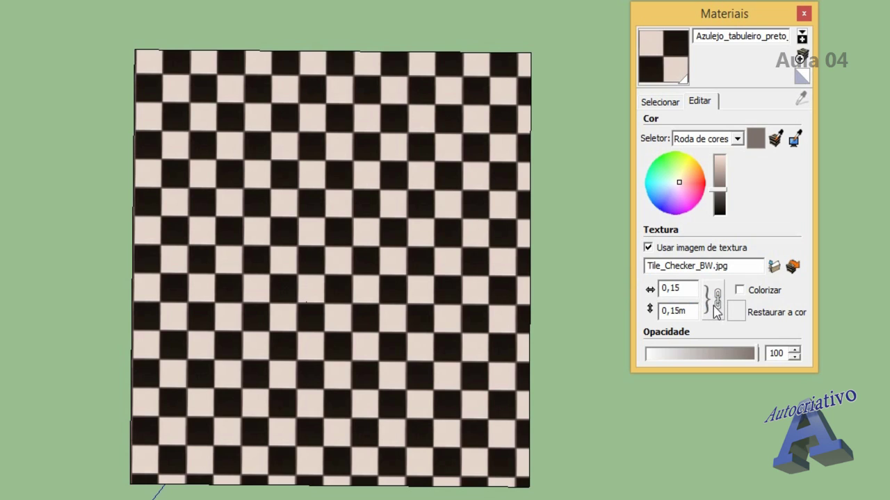
{"action": "key", "text": "Return"}
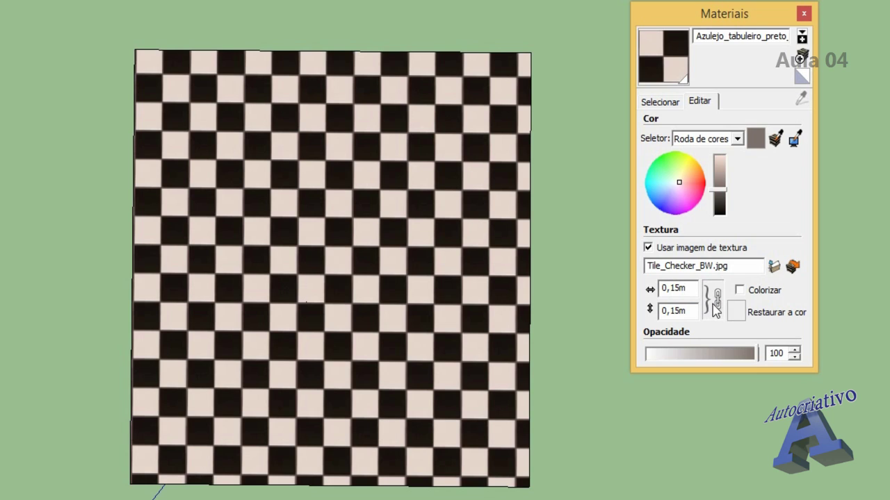
Step: Unlink the checkered texture's proportions and set its width to 0,20 m and its height to 0,40 m
{"action": "left_click", "coordinate": [715, 303]}
{"action": "left_click_drag", "start_coordinate": [692, 288], "coordinate": [680, 288]}
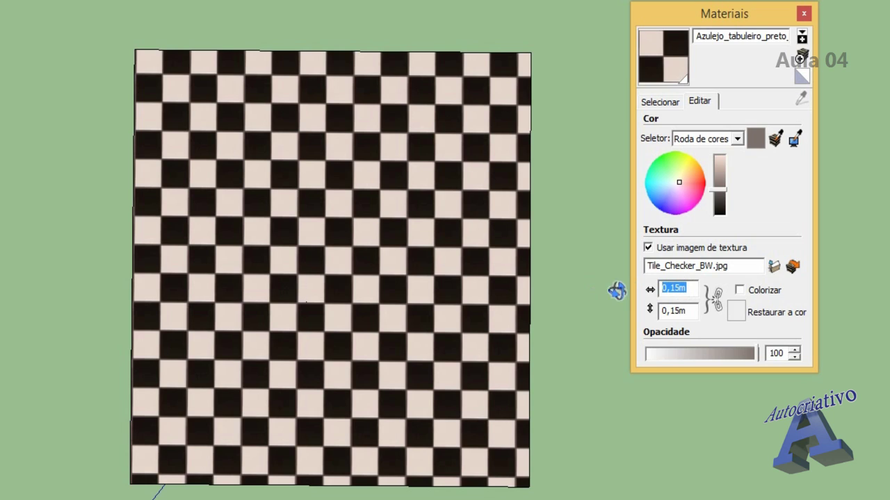
{"action": "double_click", "coordinate": [685, 295]}
{"action": "type", "text": "0,20"}
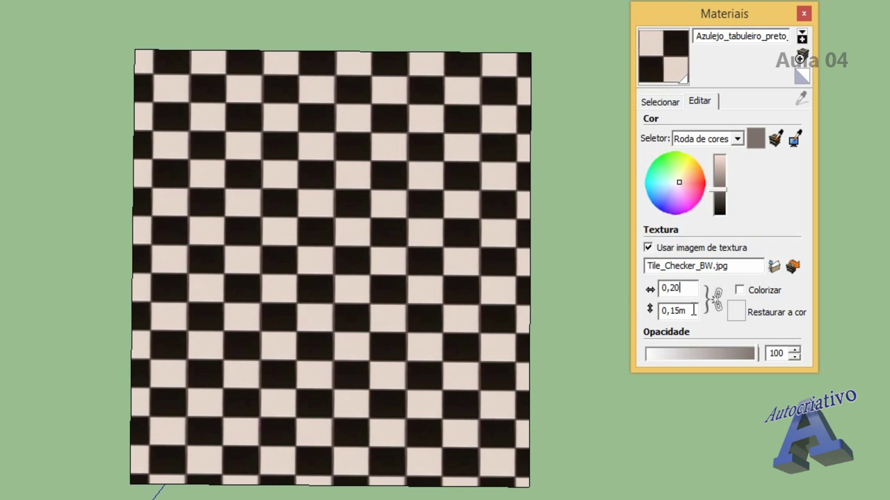
{"action": "left_click_drag", "start_coordinate": [694, 310], "coordinate": [621, 303]}
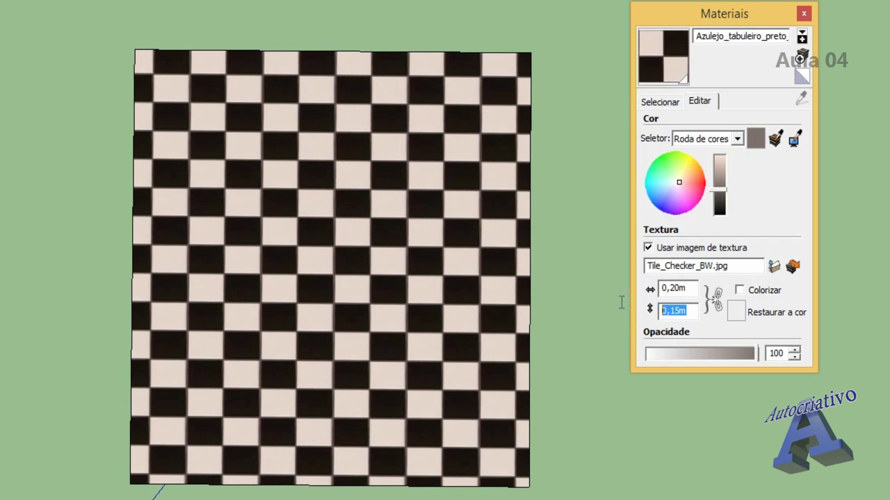
{"action": "type", "text": "0,40"}
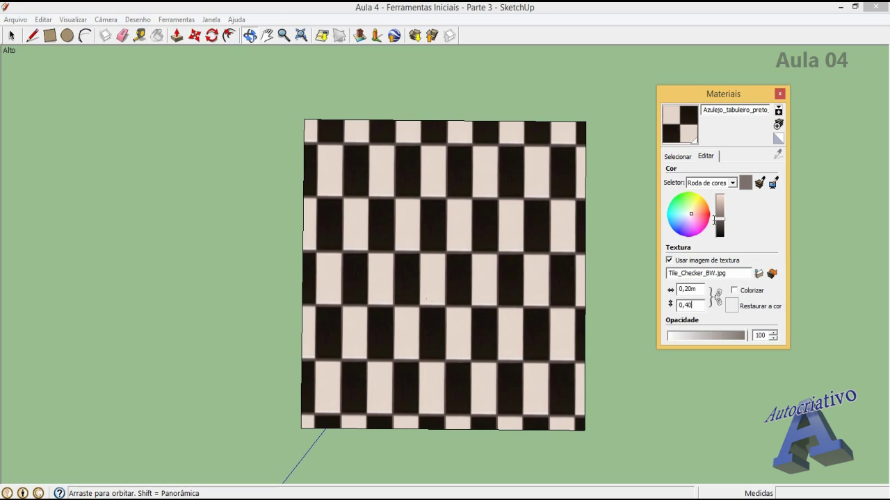
Step: Browse the Cercas, Madeiras and Metal material collections and close the Materials window
{"action": "left_click", "coordinate": [676, 157]}
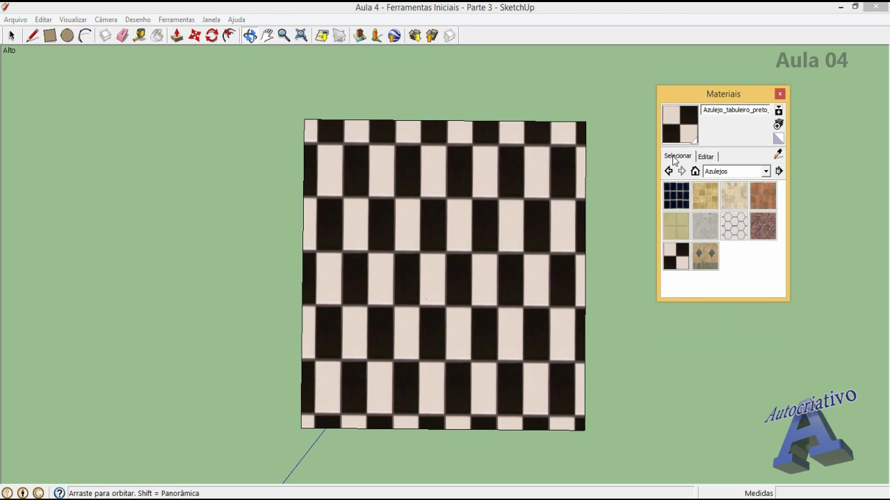
{"action": "left_click", "coordinate": [766, 171]}
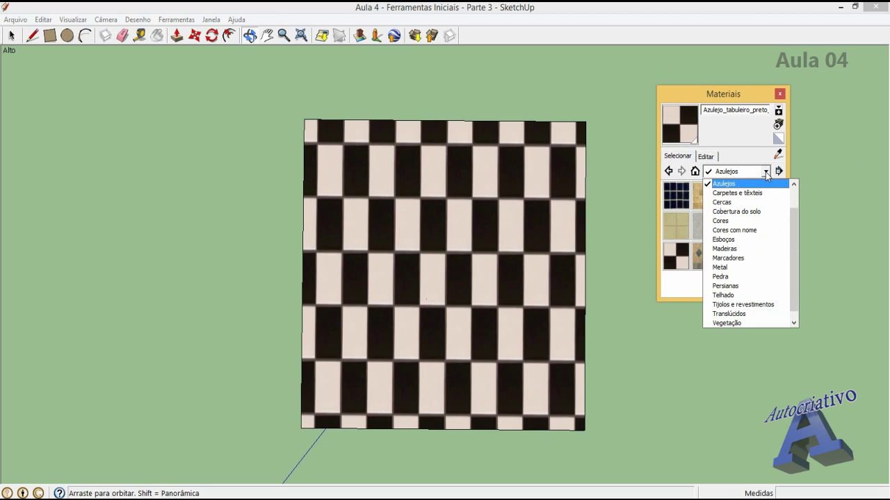
{"action": "left_click", "coordinate": [758, 203]}
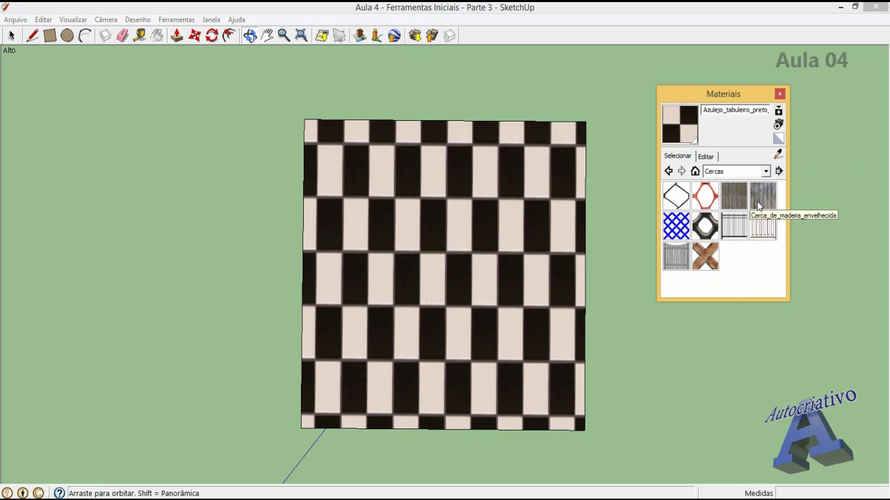
{"action": "left_click", "coordinate": [766, 173]}
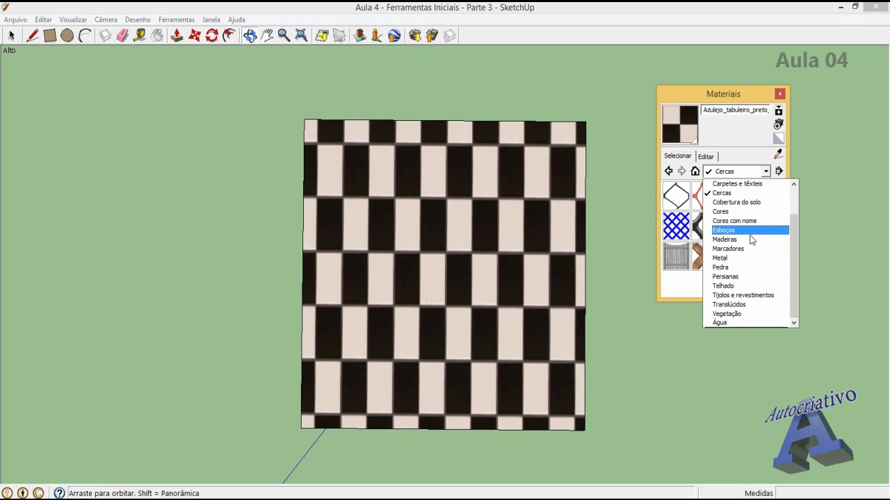
{"action": "left_click", "coordinate": [749, 239]}
{"action": "left_click", "coordinate": [766, 171]}
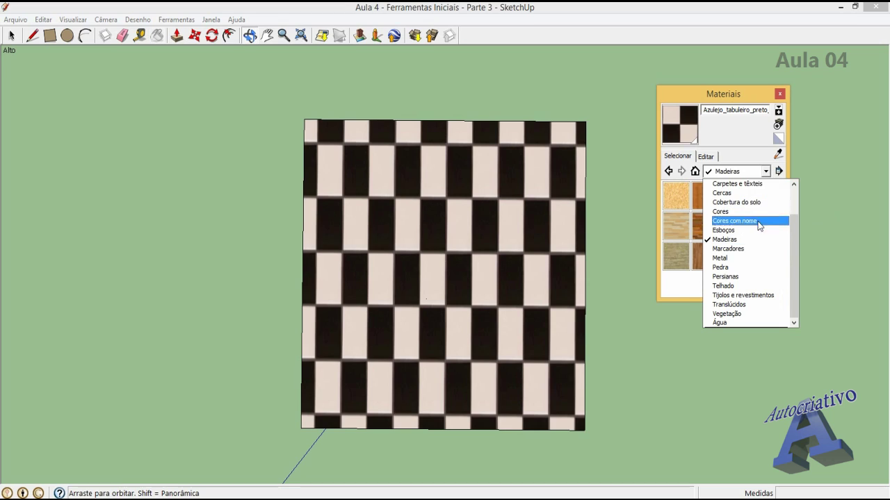
{"action": "left_click", "coordinate": [752, 259]}
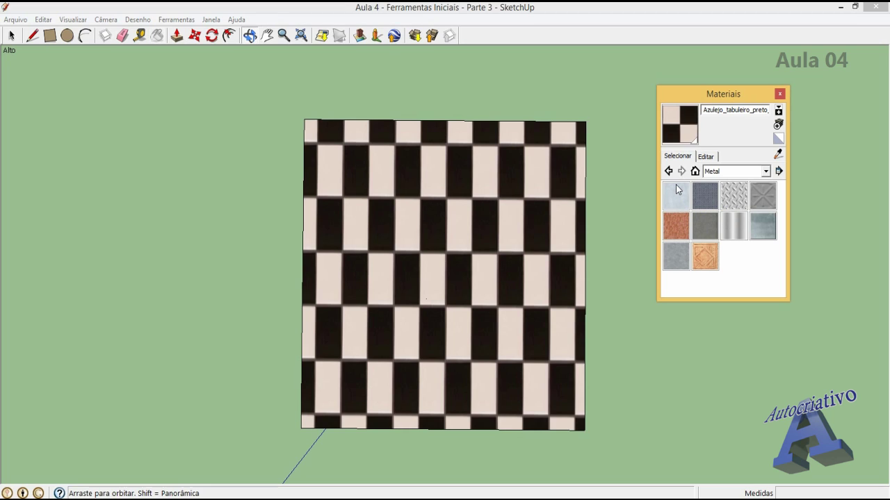
{"action": "left_click", "coordinate": [780, 94]}
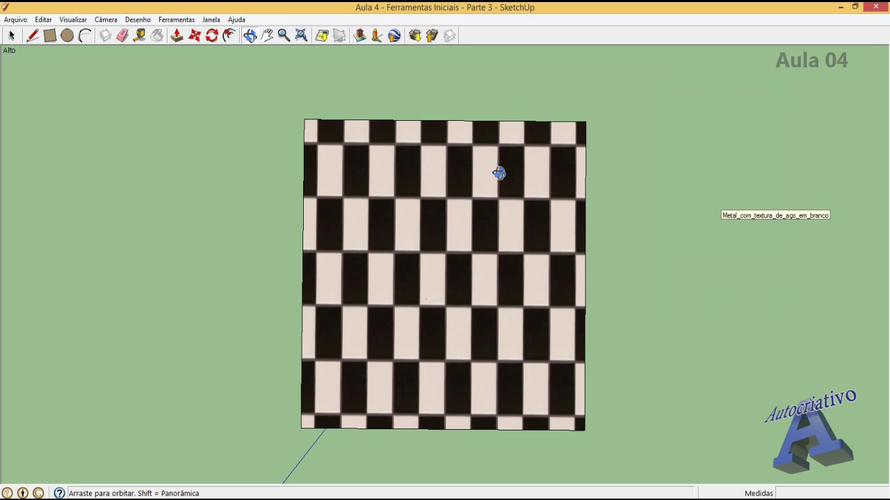
Step: Turn on the display of the Padrão toolbar
{"action": "left_click_drag", "start_coordinate": [697, 357], "coordinate": [633, 387]}
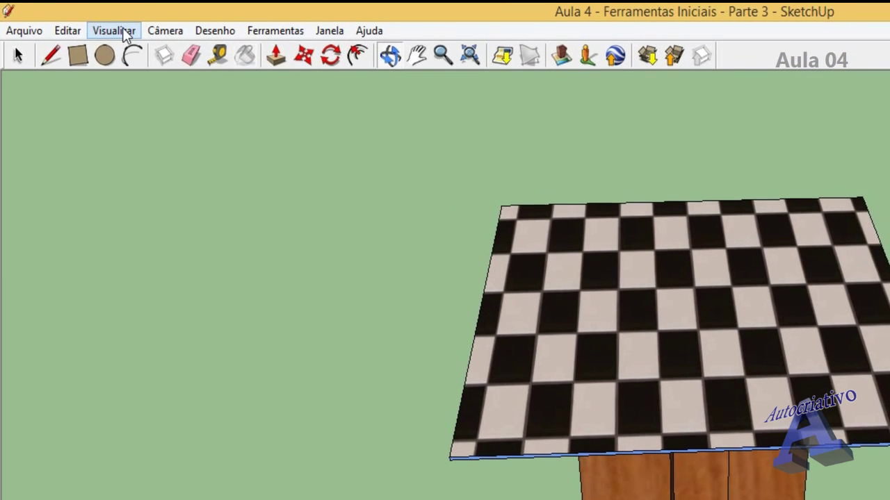
{"action": "left_click", "coordinate": [80, 21]}
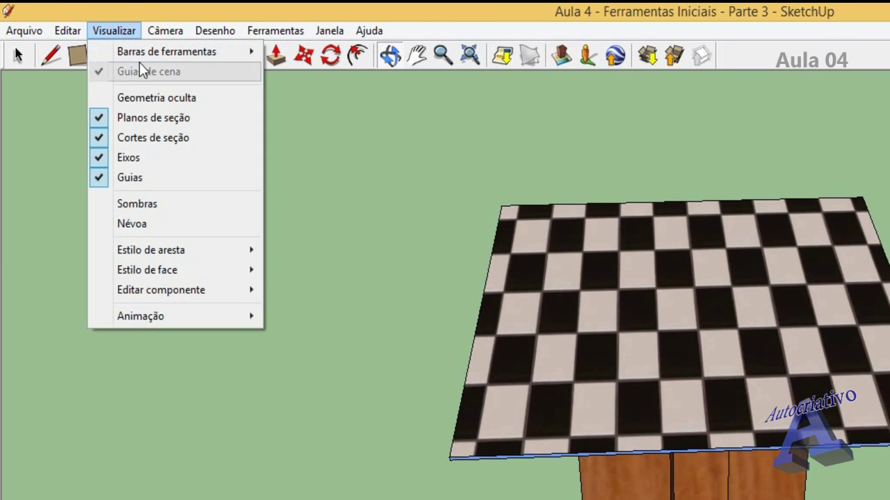
{"action": "mouse_move", "coordinate": [229, 50]}
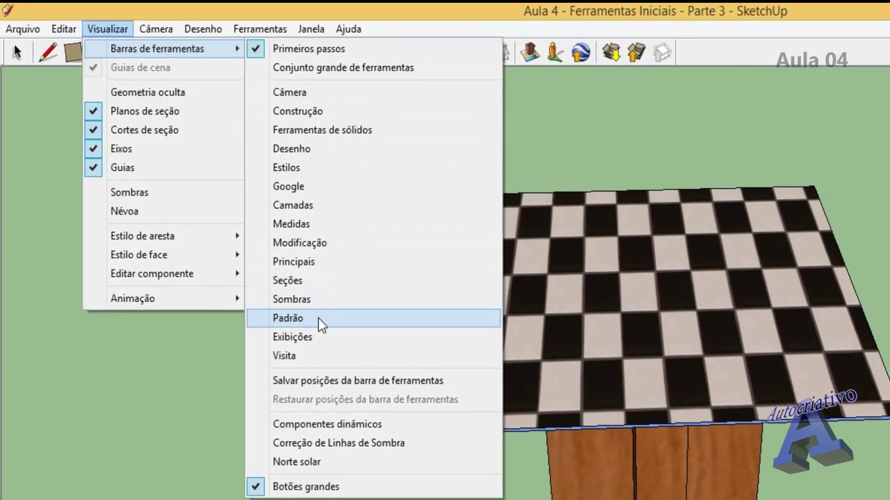
{"action": "left_click", "coordinate": [305, 337]}
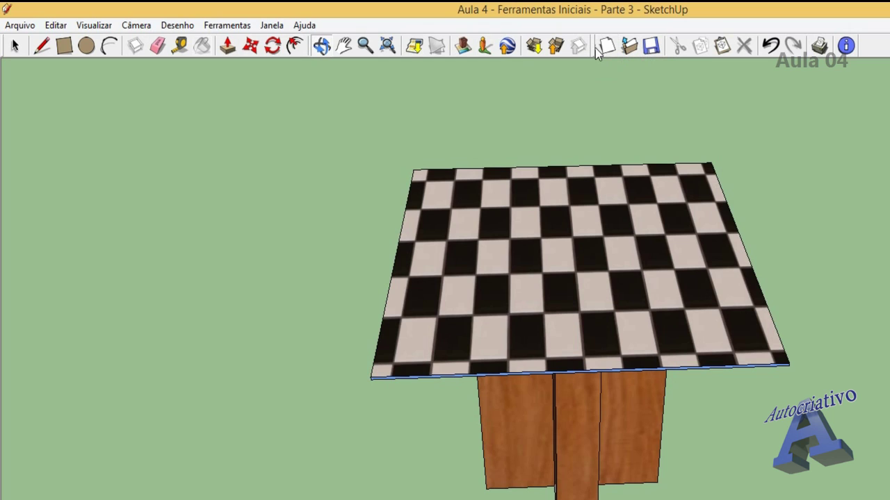
Step: Dock the Padrão toolbar at the start of the toolbar row and place the Primeiros passos toolbar directly after it
{"action": "left_click_drag", "start_coordinate": [595, 53], "coordinate": [22, 94]}
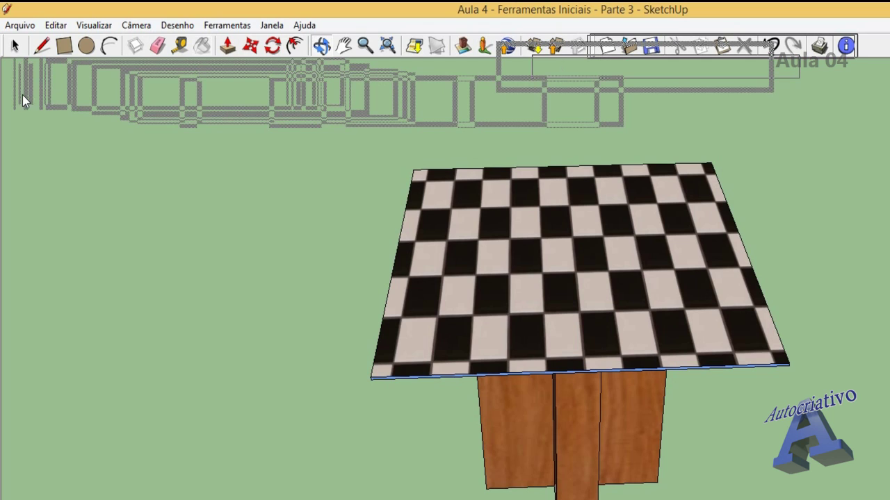
{"action": "left_click_drag", "start_coordinate": [6, 46], "coordinate": [355, 46]}
{"action": "left_click_drag", "start_coordinate": [24, 82], "coordinate": [11, 39]}
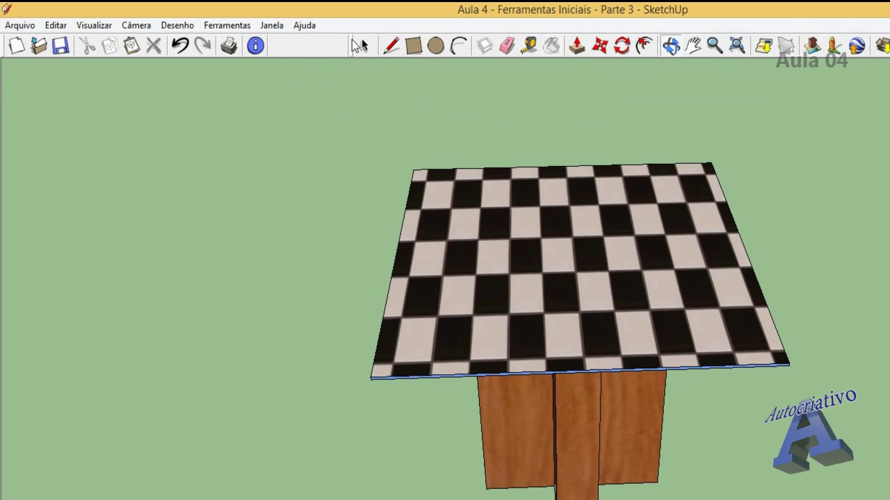
{"action": "left_click_drag", "start_coordinate": [352, 46], "coordinate": [273, 45]}
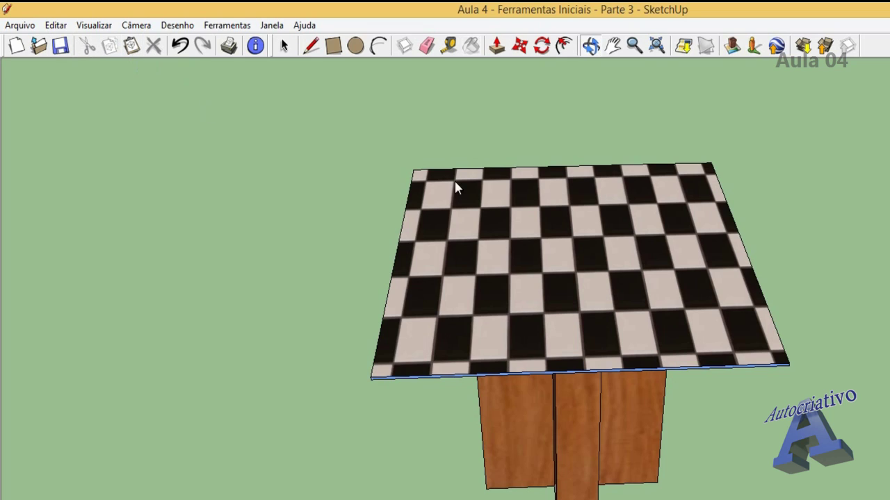
Step: Undo the checkered texture's resizing and the tile paint on the tabletop
{"action": "middle_click_drag", "start_coordinate": [454, 187], "coordinate": [420, 214]}
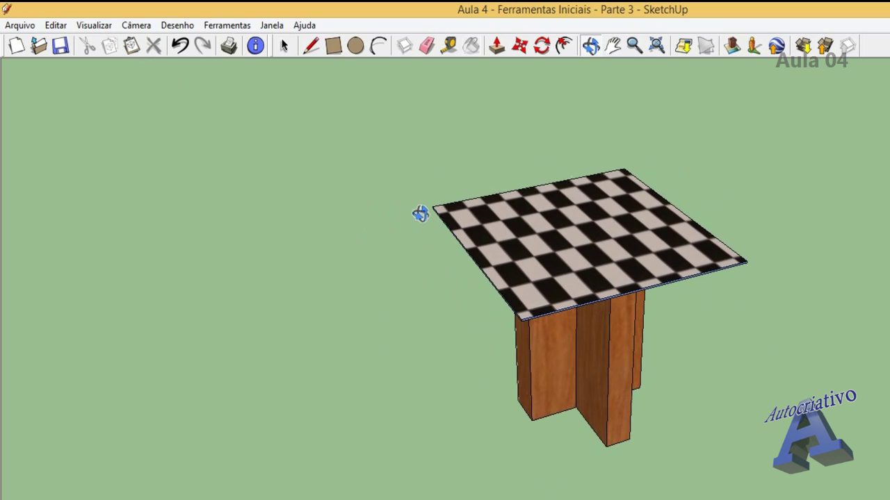
{"action": "left_click", "coordinate": [187, 47]}
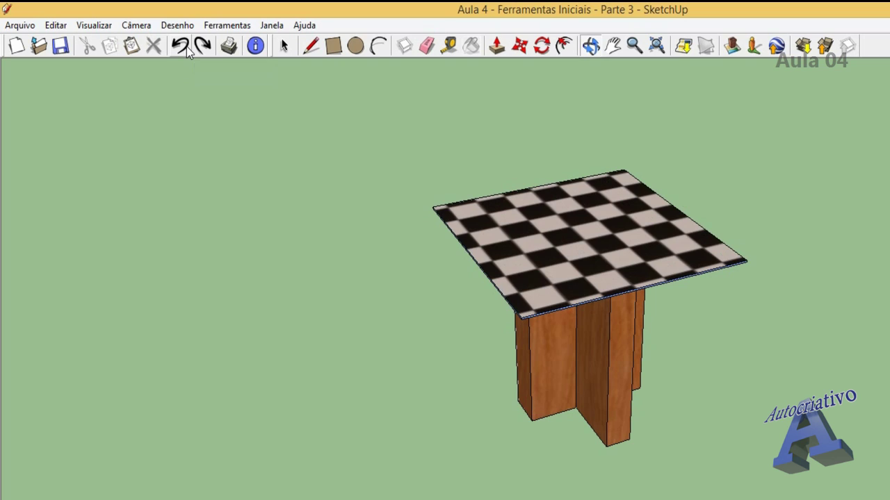
{"action": "left_click", "coordinate": [186, 46]}
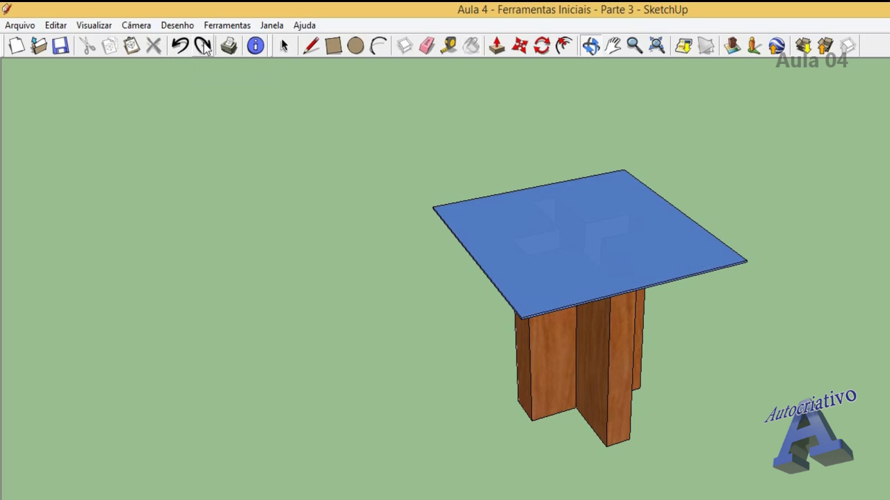
Step: Redo the tile paint, undo back through the tabletop's paint history, and redo one change so its top and edges are translucent glass
{"action": "left_click", "coordinate": [203, 48]}
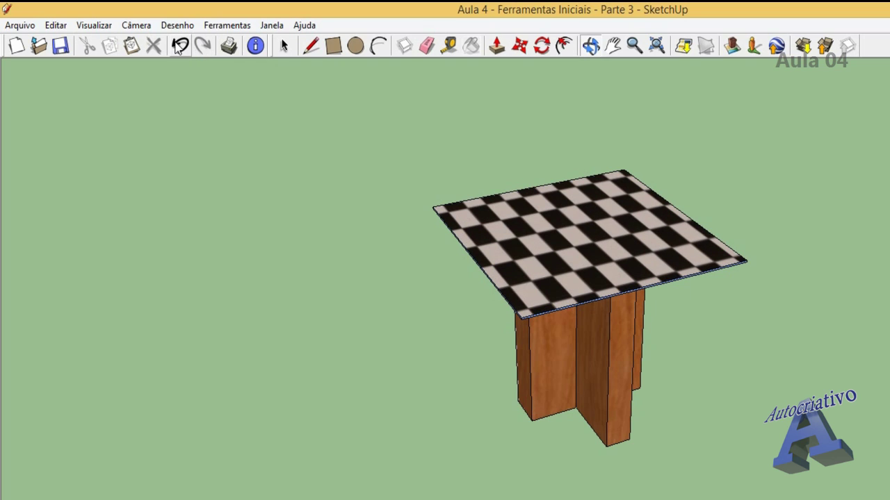
{"action": "left_click", "coordinate": [180, 46]}
{"action": "left_click", "coordinate": [181, 47]}
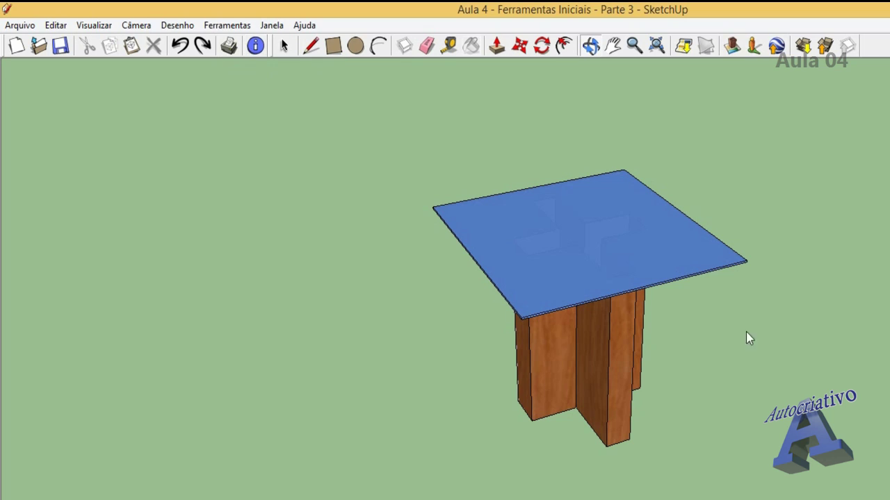
{"action": "left_click", "coordinate": [182, 45]}
{"action": "left_click", "coordinate": [182, 45]}
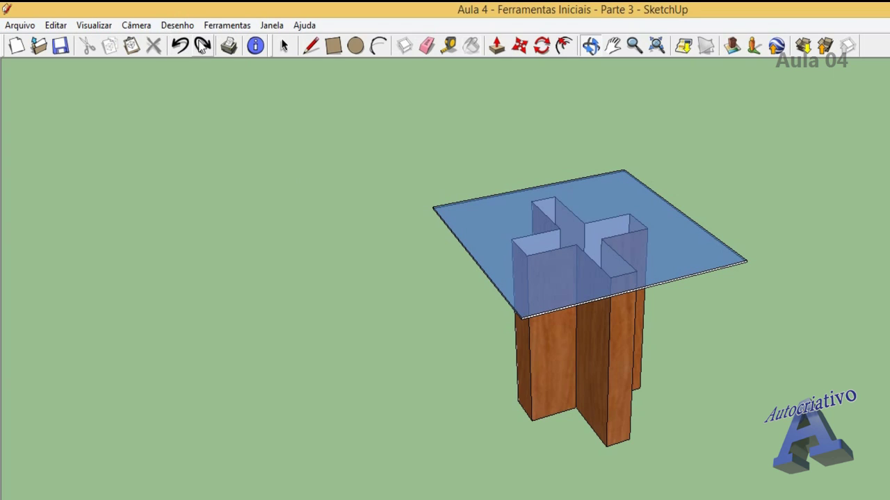
{"action": "left_click", "coordinate": [204, 47]}
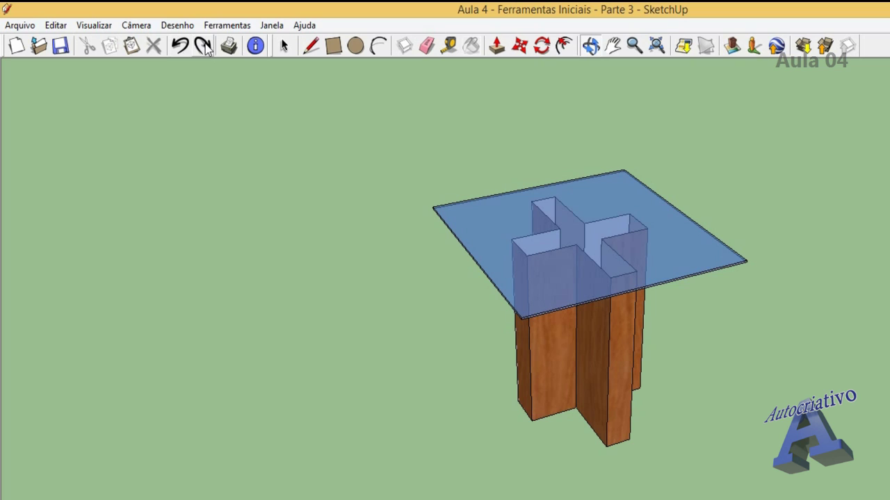
Step: Examine the glass-topped table and its wooden base from above, from the sides and from below
{"action": "left_click_drag", "start_coordinate": [576, 252], "coordinate": [679, 256]}
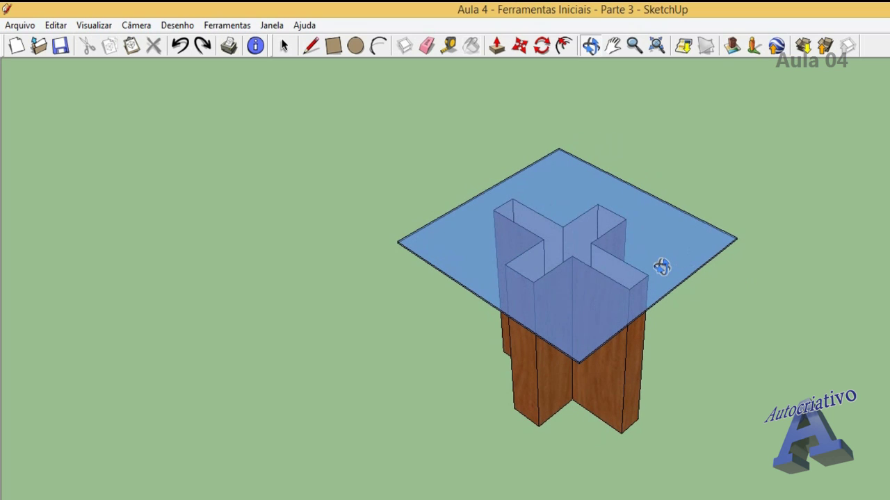
{"action": "scroll", "coordinate": [661, 267], "scroll_direction": "up", "scroll_amount": 4}
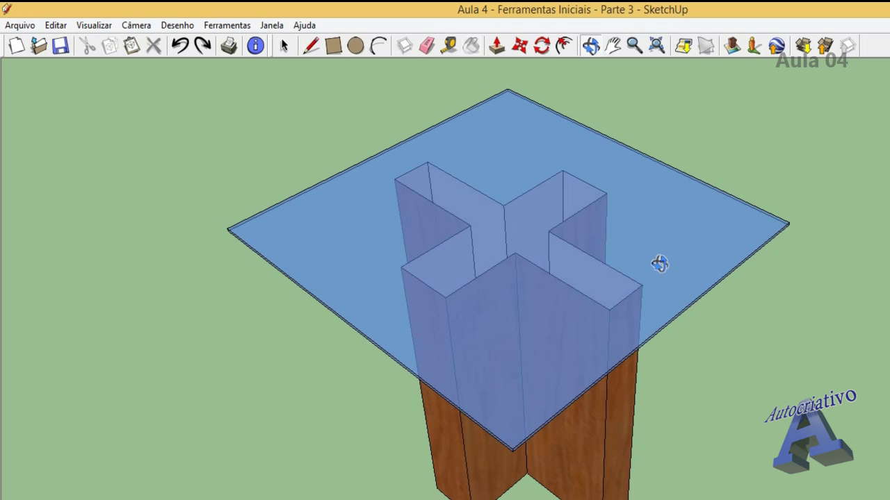
{"action": "left_click_drag", "start_coordinate": [647, 266], "coordinate": [575, 271]}
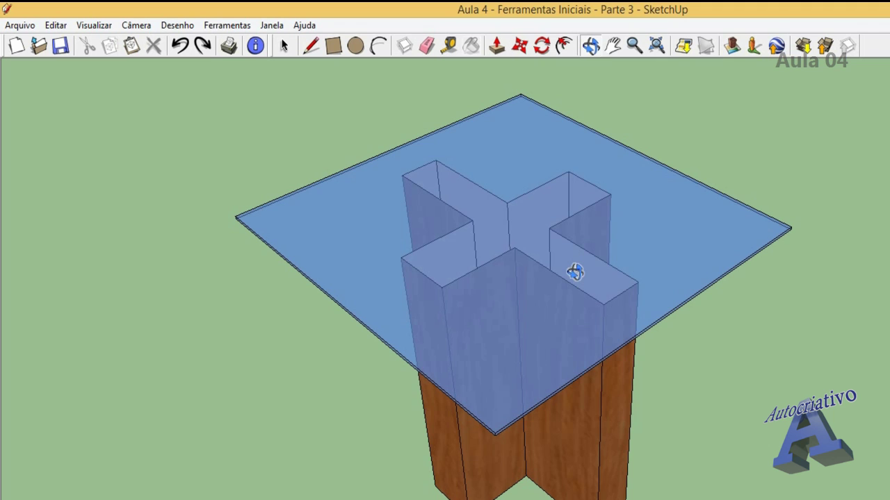
{"action": "left_click_drag", "start_coordinate": [591, 280], "coordinate": [837, 394]}
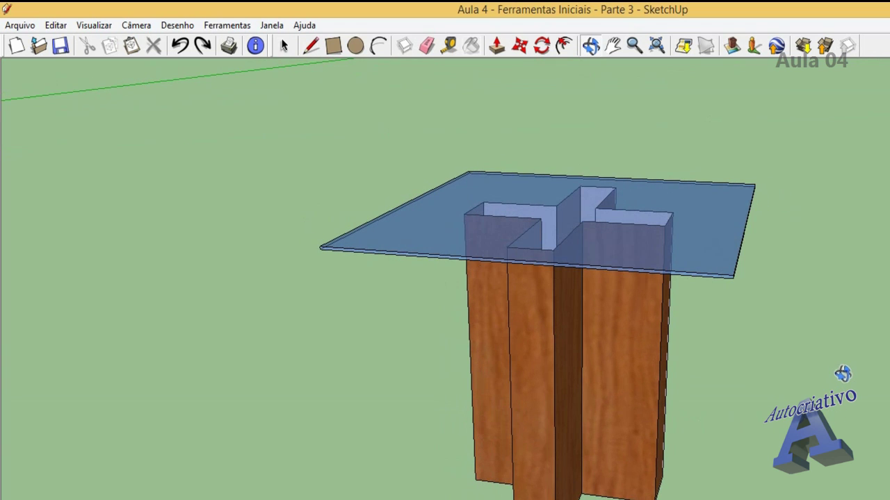
{"action": "left_click_drag", "start_coordinate": [703, 375], "coordinate": [820, 322]}
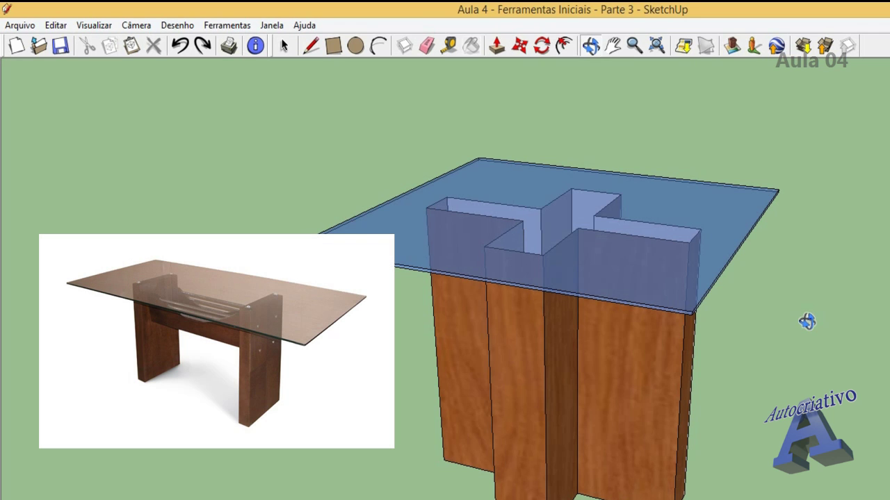
{"action": "left_click_drag", "start_coordinate": [432, 338], "coordinate": [651, 246]}
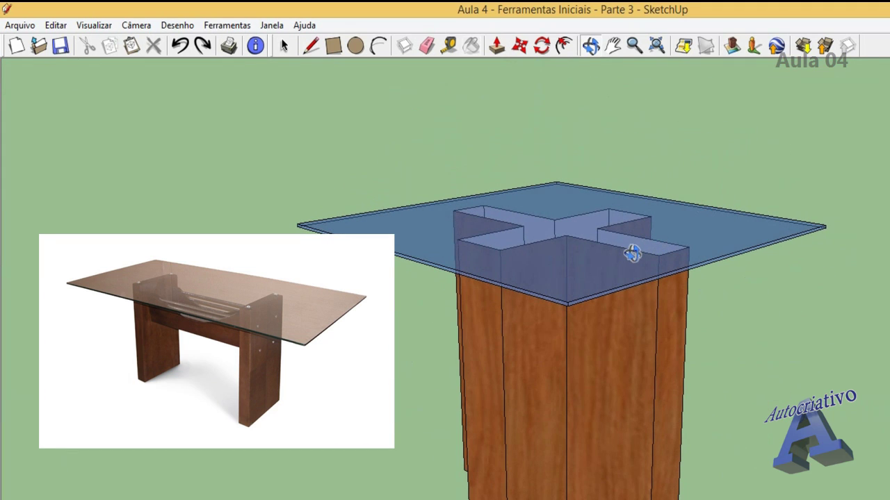
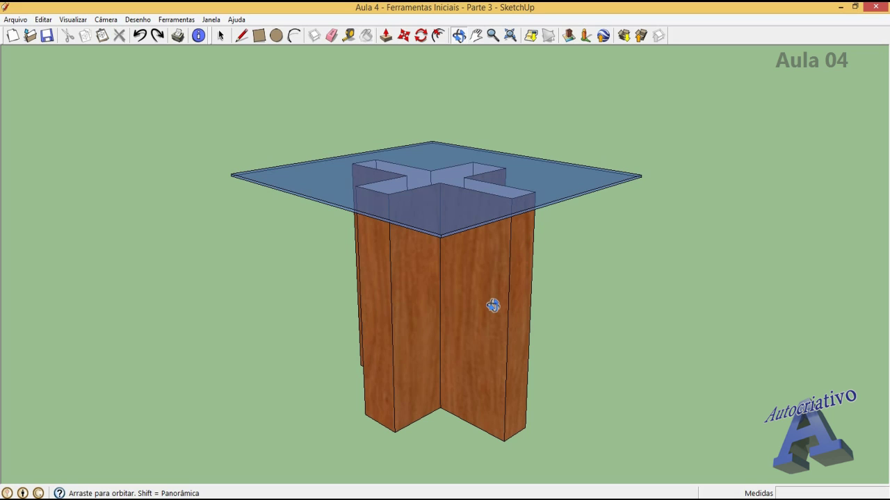
{"action": "left_click_drag", "start_coordinate": [449, 254], "coordinate": [331, 177]}
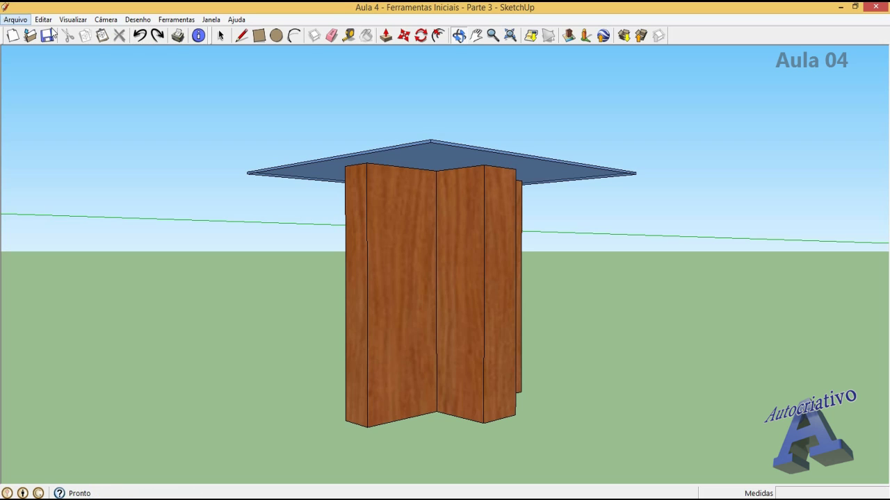
Step: From Tijolos e revestimentos, paint two adjoining inner base faces with Tijolos_rugosos_escuros and repaint the narrower one with Tijolos_sem_polir
{"action": "left_click", "coordinate": [366, 35]}
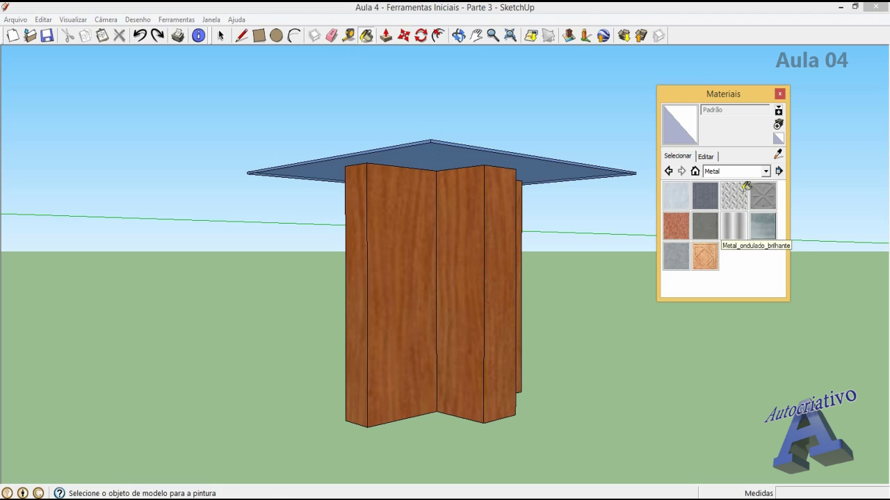
{"action": "left_click", "coordinate": [766, 171]}
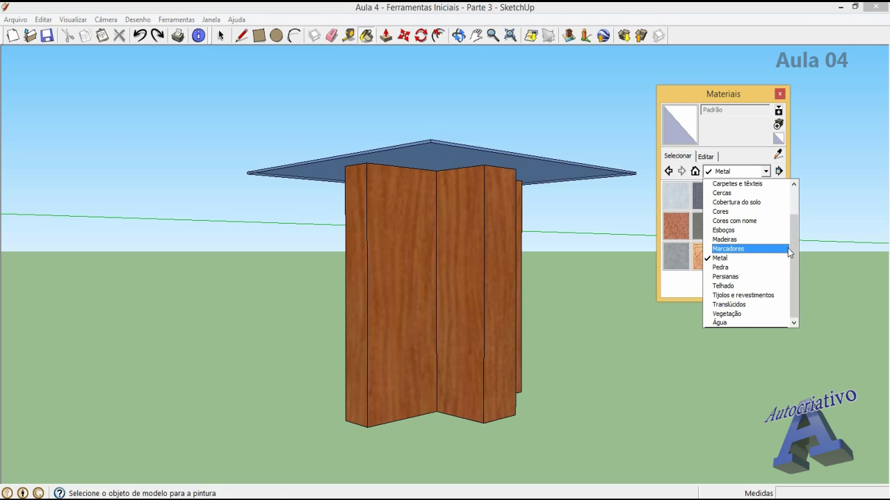
{"action": "left_click", "coordinate": [771, 296]}
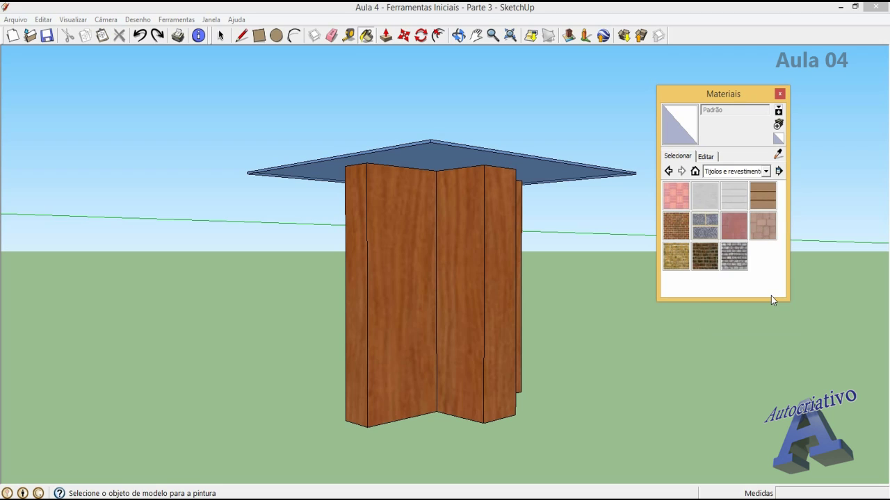
{"action": "left_click", "coordinate": [705, 255]}
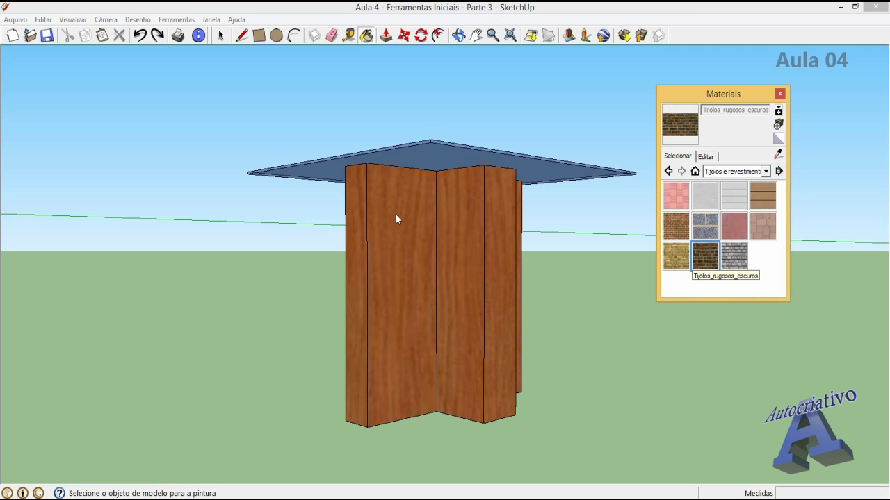
{"action": "left_click", "coordinate": [398, 215]}
{"action": "left_click", "coordinate": [474, 222]}
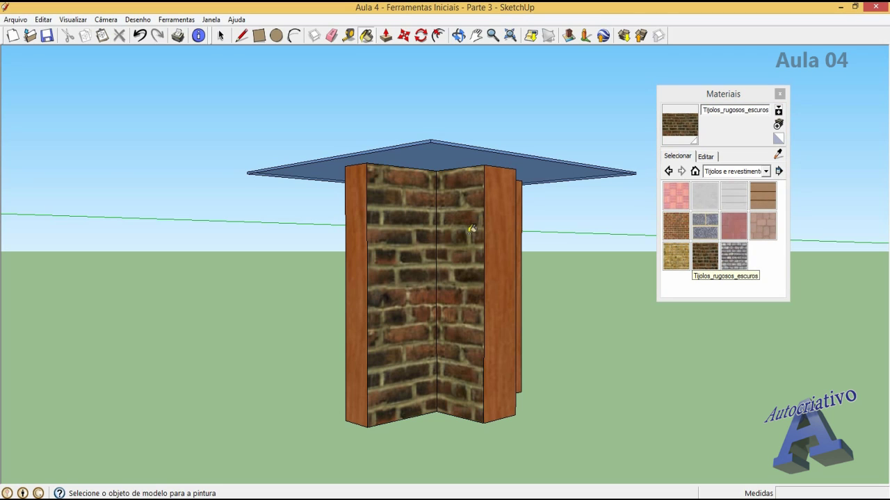
{"action": "left_click", "coordinate": [734, 255]}
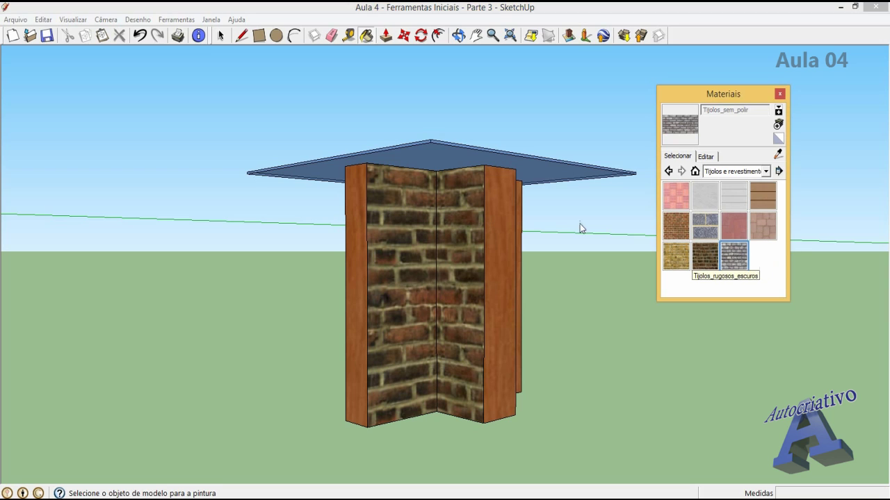
{"action": "left_click", "coordinate": [473, 217]}
Step: Try Tijolos_pavimentação_modular on the base's end face and wider inner face, and repaint the end face with Tijolo_antigo
{"action": "left_click", "coordinate": [763, 226]}
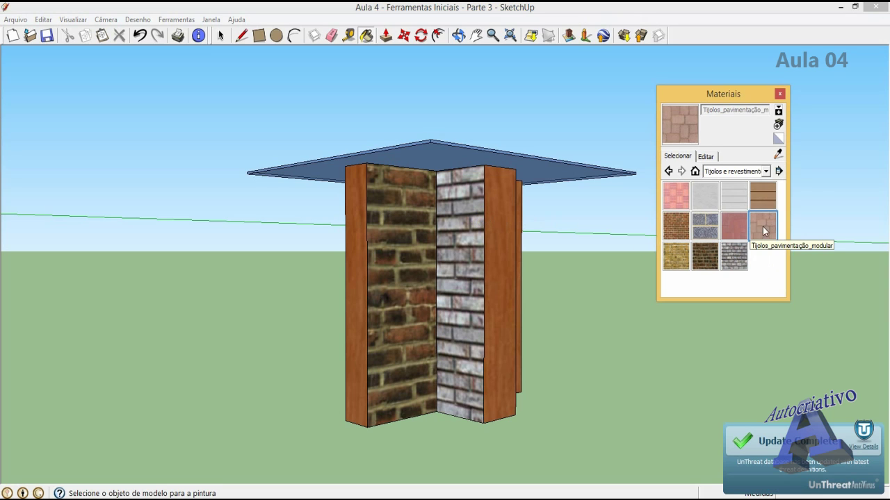
{"action": "left_click", "coordinate": [498, 199]}
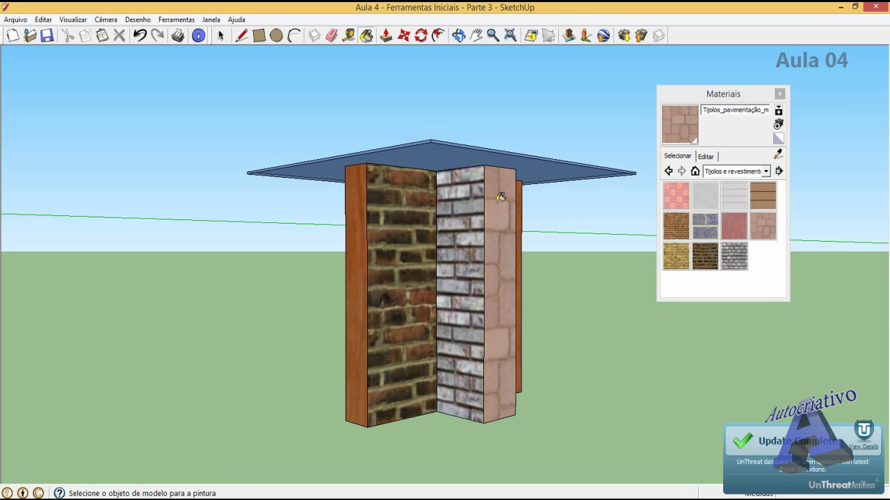
{"action": "left_click", "coordinate": [403, 212]}
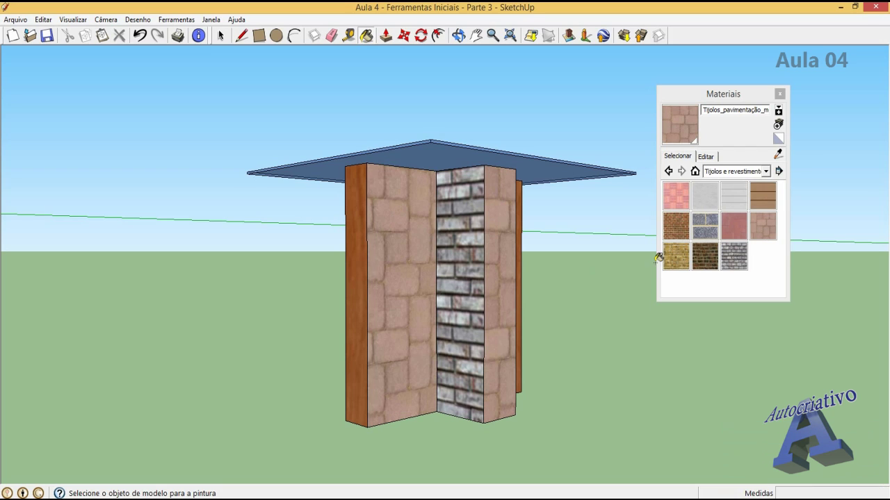
{"action": "left_click", "coordinate": [678, 229]}
{"action": "left_click", "coordinate": [511, 229]}
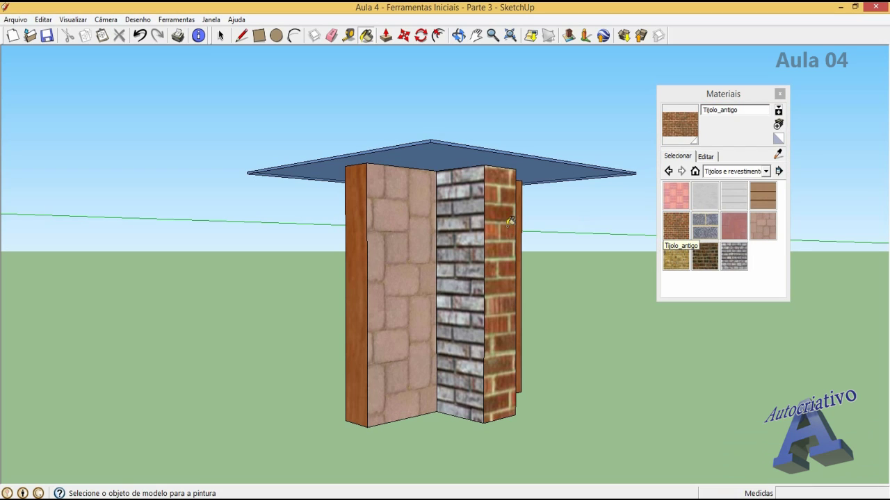
Step: Paint the base's wider inner face with the rounded pebble material from Cobertura do solo and close the Materials window
{"action": "left_click", "coordinate": [766, 171]}
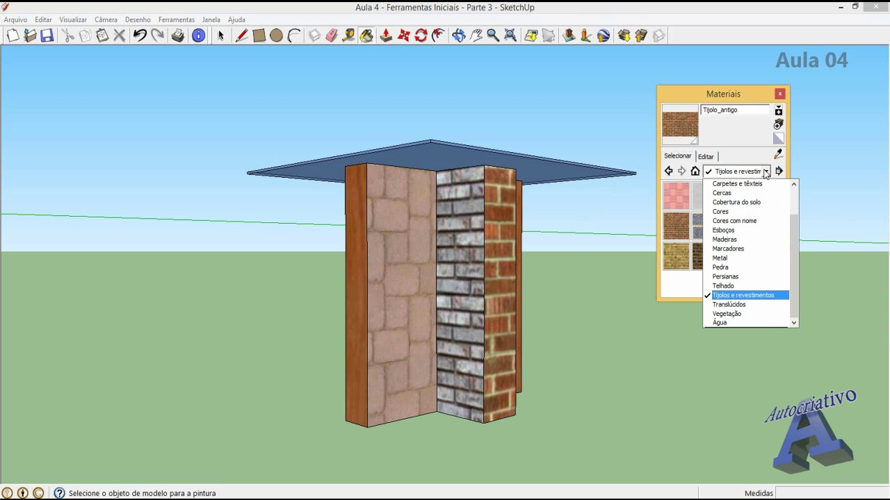
{"action": "left_click", "coordinate": [743, 202]}
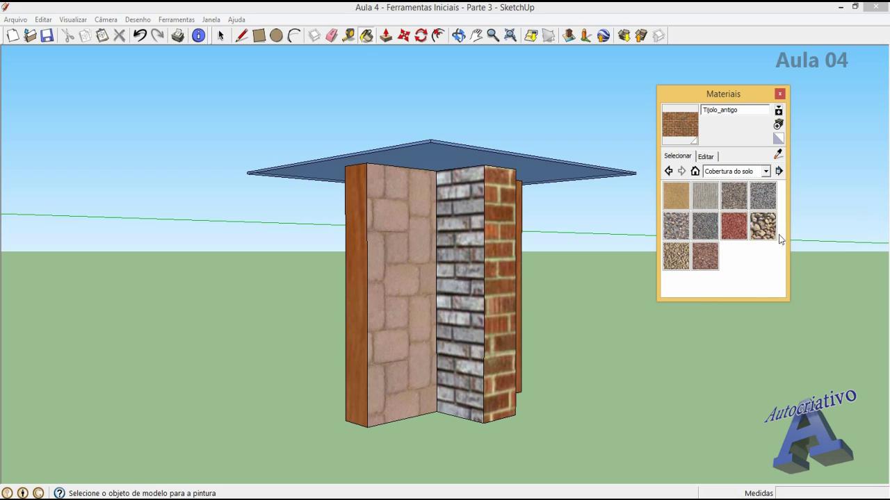
{"action": "left_click", "coordinate": [762, 226]}
{"action": "left_click", "coordinate": [415, 238]}
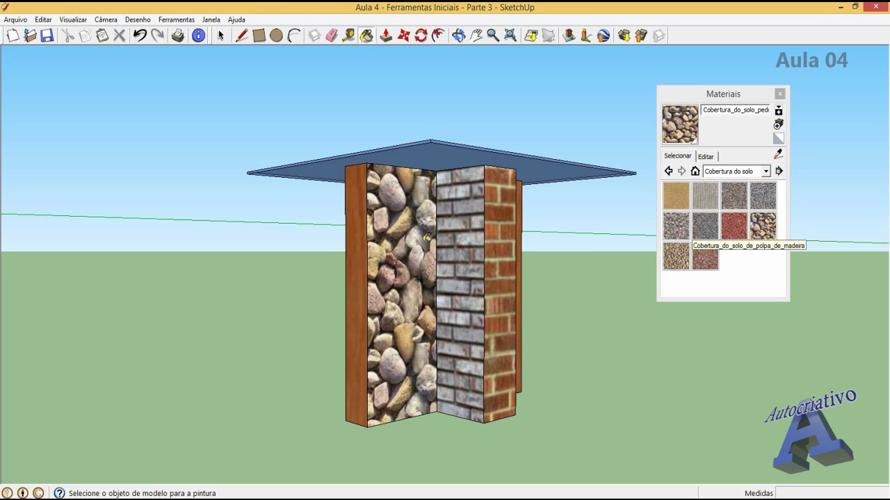
{"action": "left_click", "coordinate": [780, 94]}
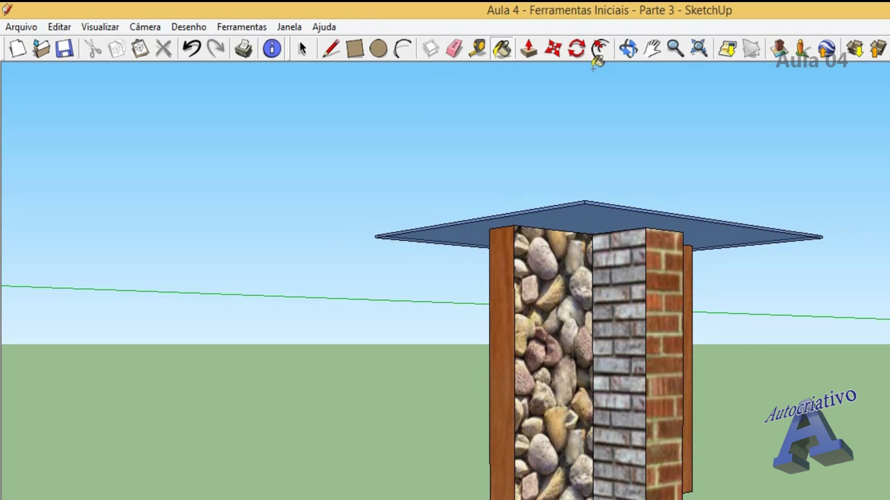
Step: Select the entire table and cut it out of the model
{"action": "left_click", "coordinate": [628, 49]}
{"action": "left_click_drag", "start_coordinate": [673, 198], "coordinate": [639, 275]}
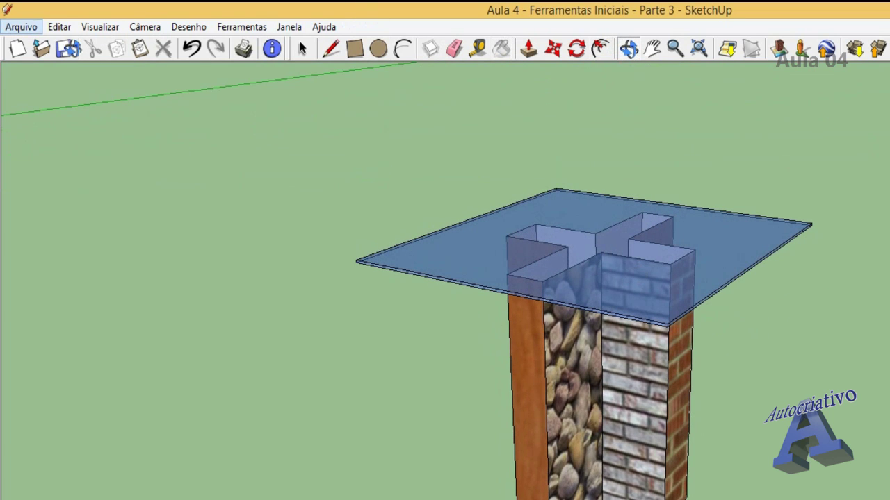
{"action": "left_click", "coordinate": [302, 49]}
{"action": "left_click_drag", "start_coordinate": [271, 104], "coordinate": [869, 497]}
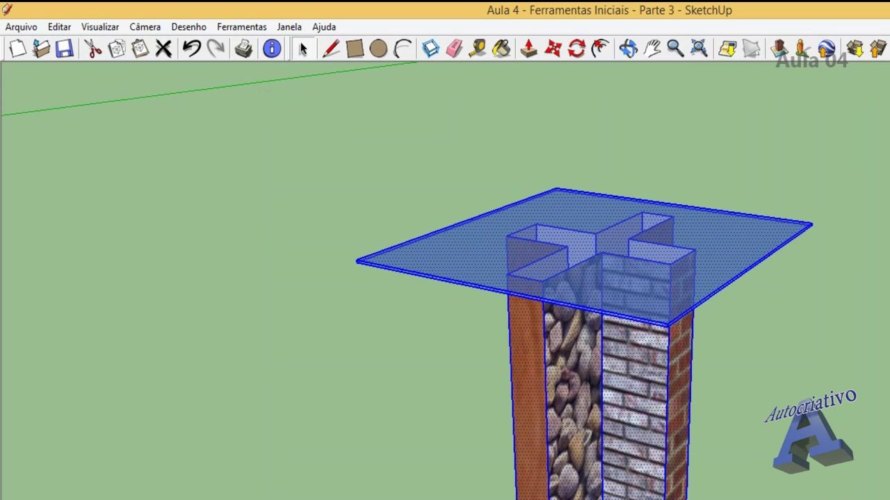
{"action": "left_click", "coordinate": [93, 49]}
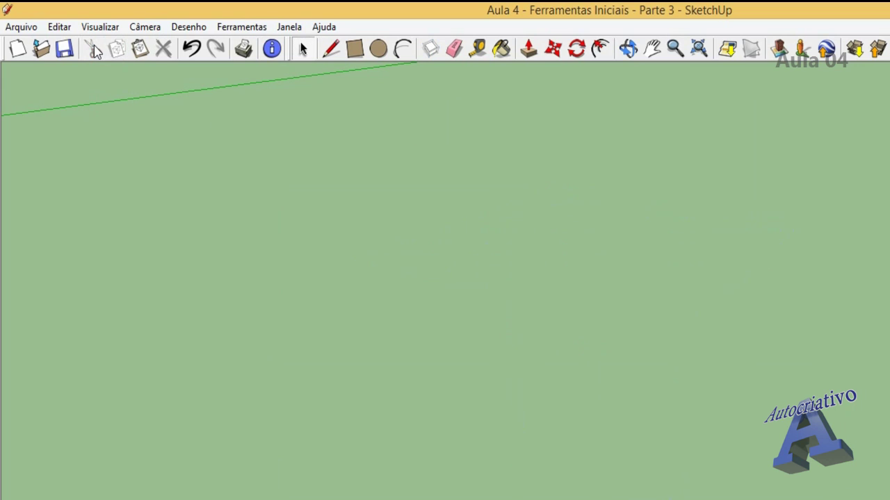
Step: Paste the cut table back into the model at a new position on the ground
{"action": "left_click", "coordinate": [138, 51]}
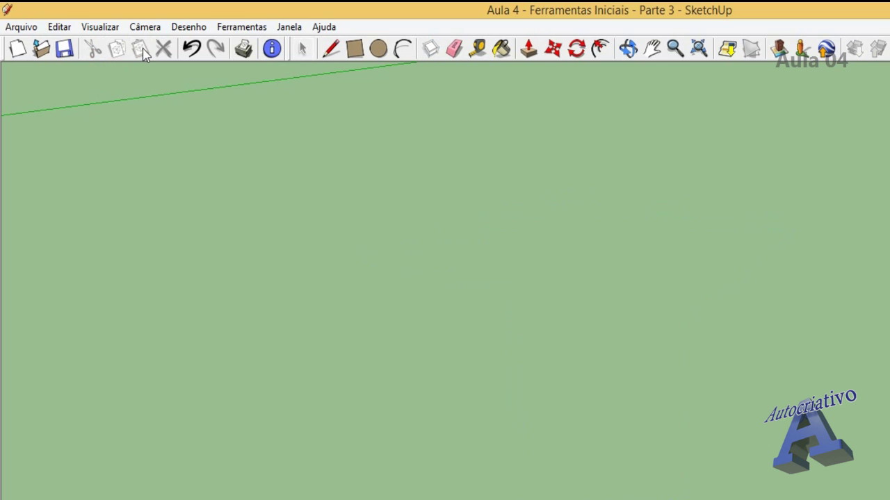
{"action": "scroll", "coordinate": [615, 391], "scroll_direction": "down", "scroll_amount": 6}
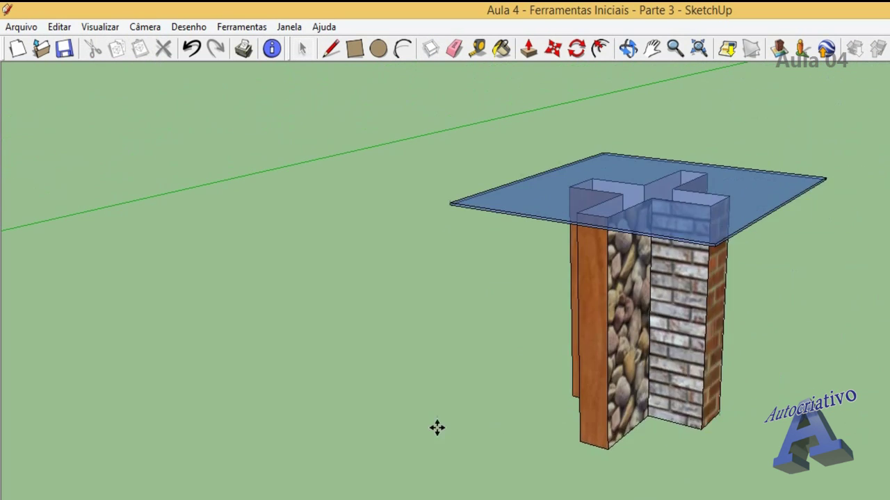
{"action": "left_click", "coordinate": [350, 467]}
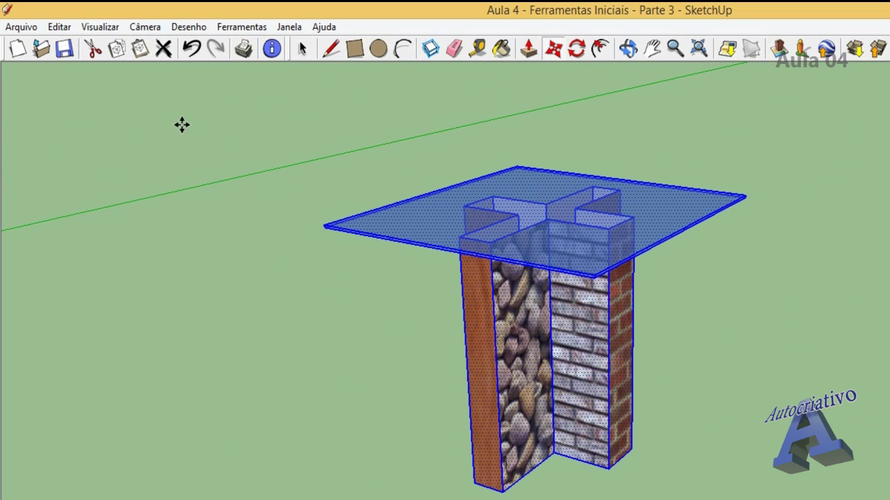
Step: Paste a second copy of the table beside the first one and delete that copy
{"action": "left_click", "coordinate": [139, 49]}
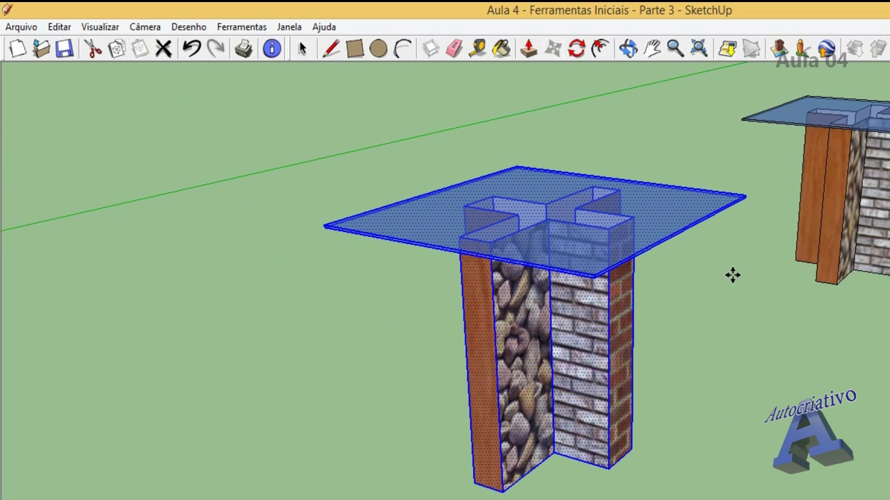
{"action": "scroll", "coordinate": [765, 389], "scroll_direction": "down", "scroll_amount": 1}
{"action": "left_click", "coordinate": [757, 461]}
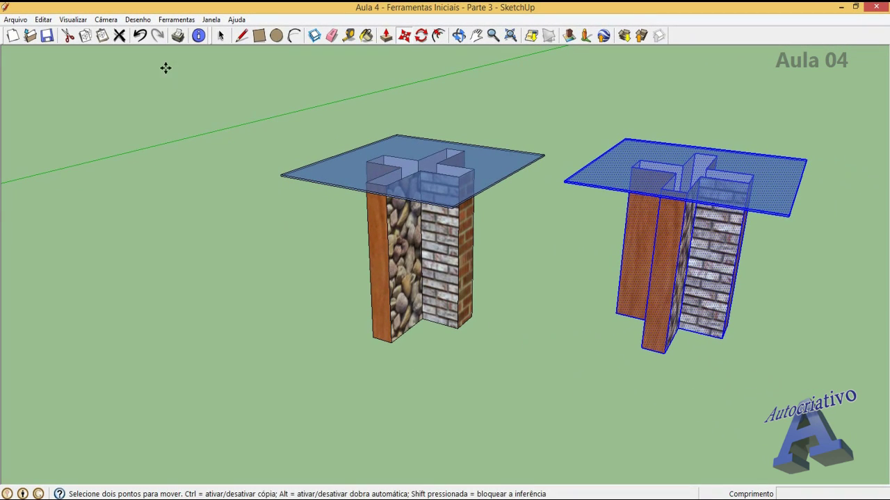
{"action": "left_click", "coordinate": [120, 36]}
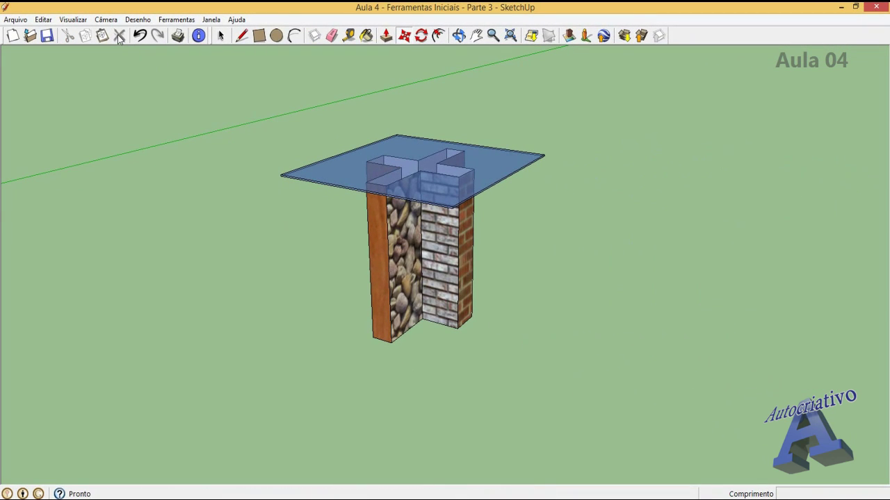
Step: Undo the deletion of the second table copy
{"action": "left_click", "coordinate": [145, 21]}
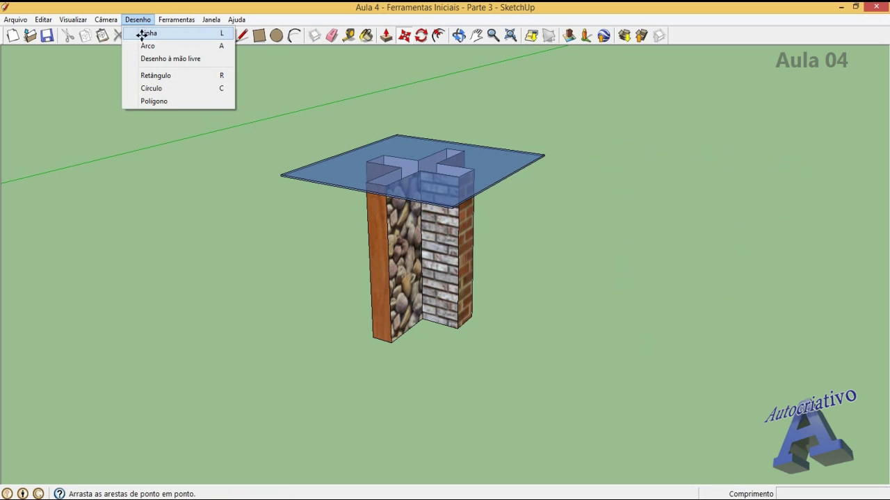
{"action": "left_click", "coordinate": [139, 184]}
{"action": "left_click", "coordinate": [139, 35]}
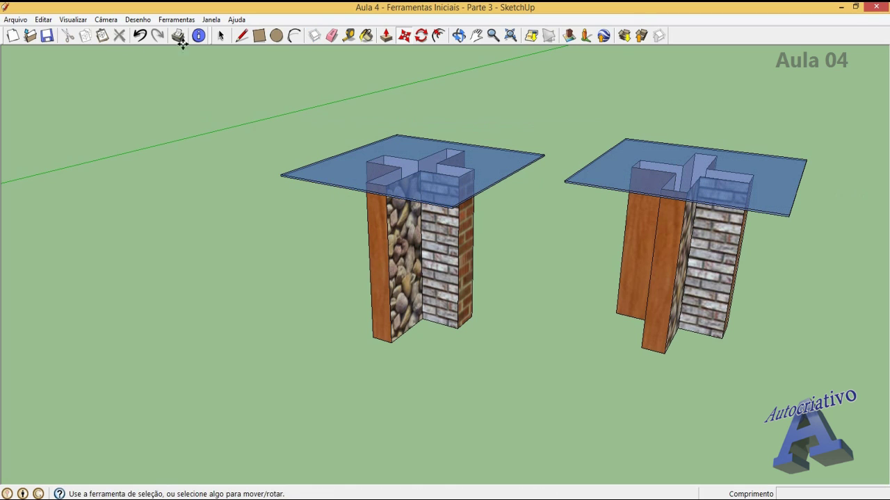
Step: Select both tables together and delete them from the model
{"action": "left_click", "coordinate": [221, 35]}
{"action": "left_click_drag", "start_coordinate": [238, 89], "coordinate": [842, 427]}
{"action": "key", "text": "Delete"}
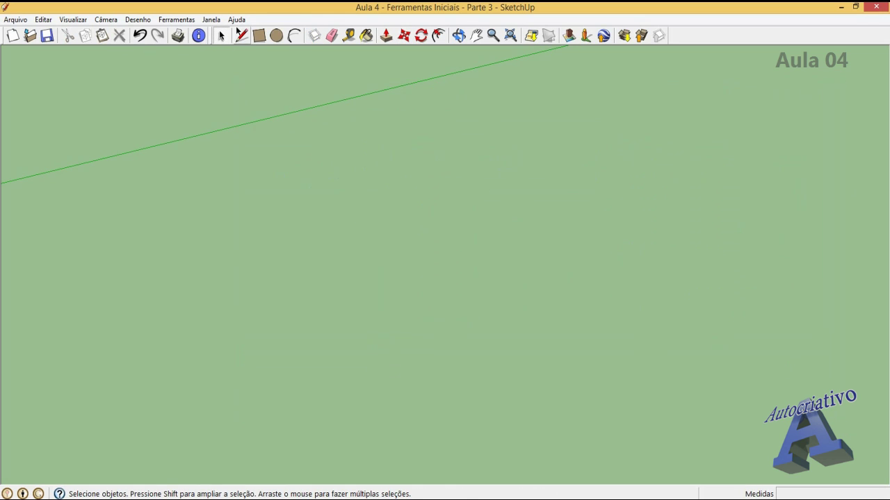
Step: Draw a 5 × 5 m rectangle on the ground near the origin, beside the standing figure
{"action": "left_click", "coordinate": [459, 36]}
{"action": "left_click_drag", "start_coordinate": [468, 125], "coordinate": [246, 115]}
{"action": "left_click", "coordinate": [476, 36]}
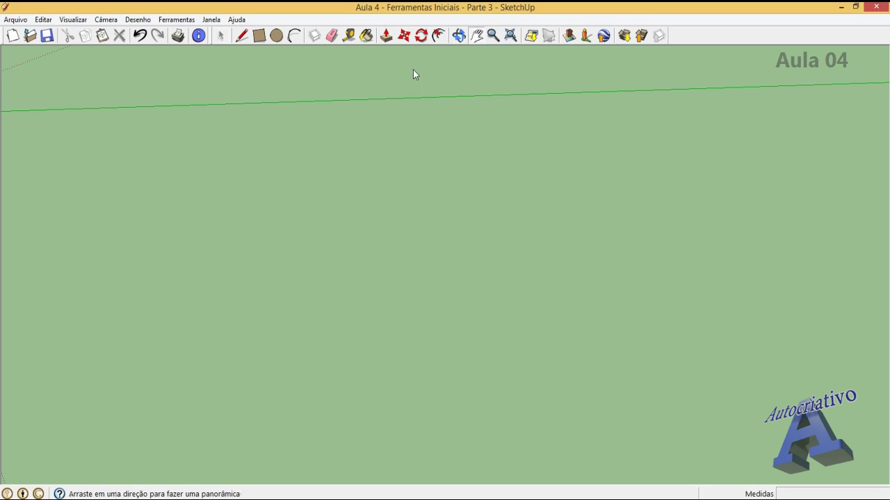
{"action": "left_click_drag", "start_coordinate": [412, 73], "coordinate": [575, 165]}
{"action": "left_click", "coordinate": [259, 36]}
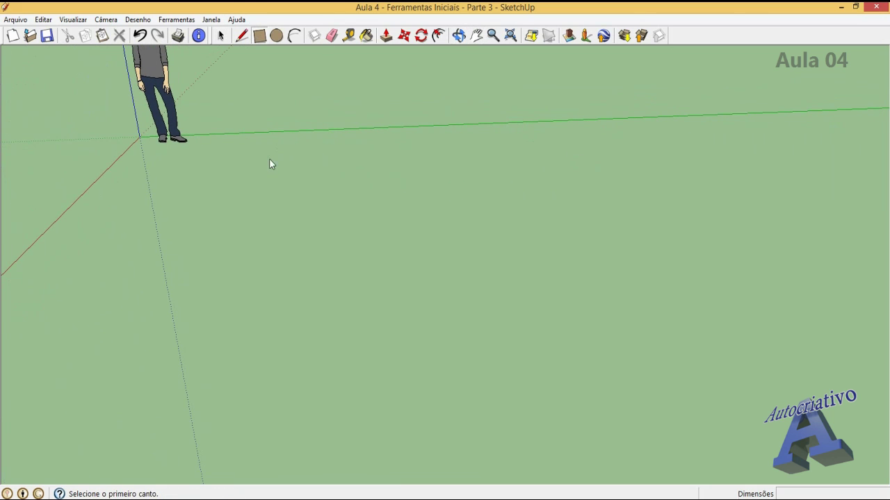
{"action": "left_click", "coordinate": [256, 184]}
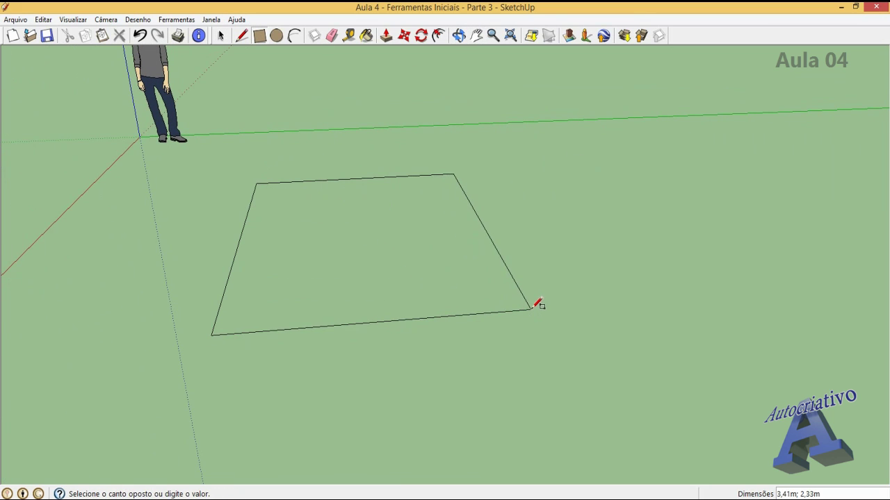
{"action": "type", "text": "5"}
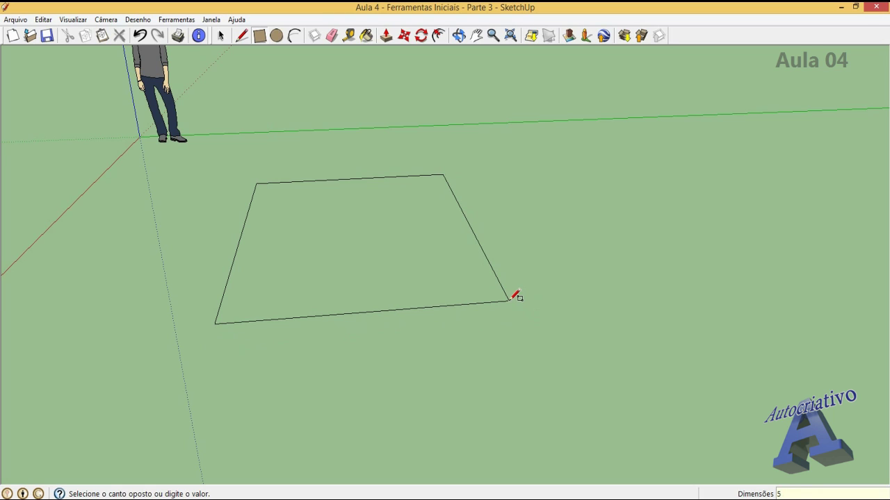
{"action": "type", "text": ";5"}
{"action": "key", "text": "Return"}
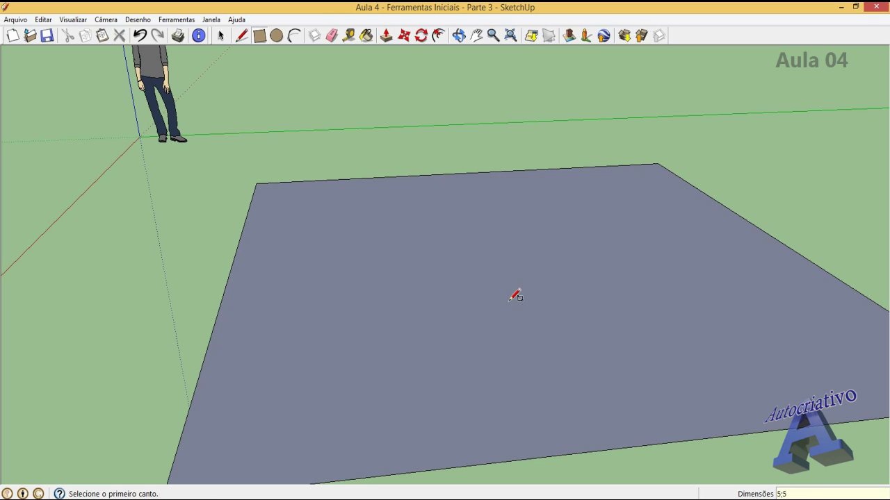
Step: Select the rectangle's face and reverse it with Inverter faces
{"action": "scroll", "coordinate": [466, 296], "scroll_direction": "down", "scroll_amount": 3}
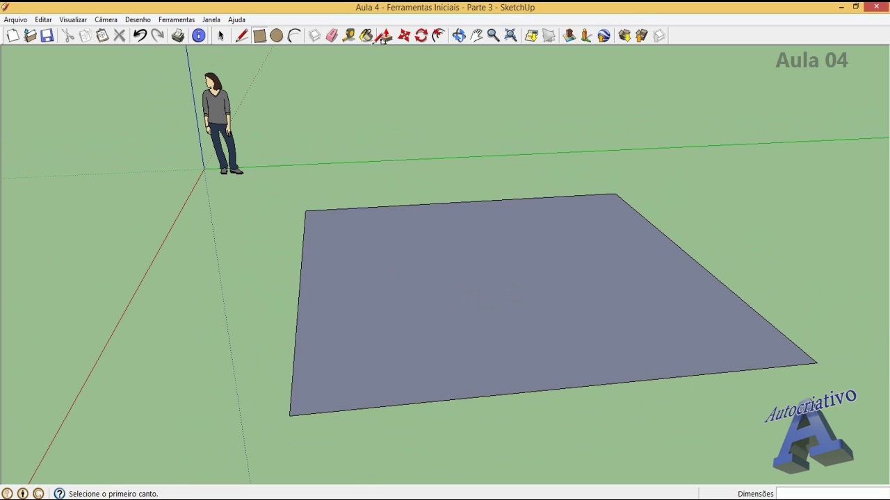
{"action": "left_click", "coordinate": [459, 35]}
{"action": "left_click_drag", "start_coordinate": [538, 265], "coordinate": [506, 283]}
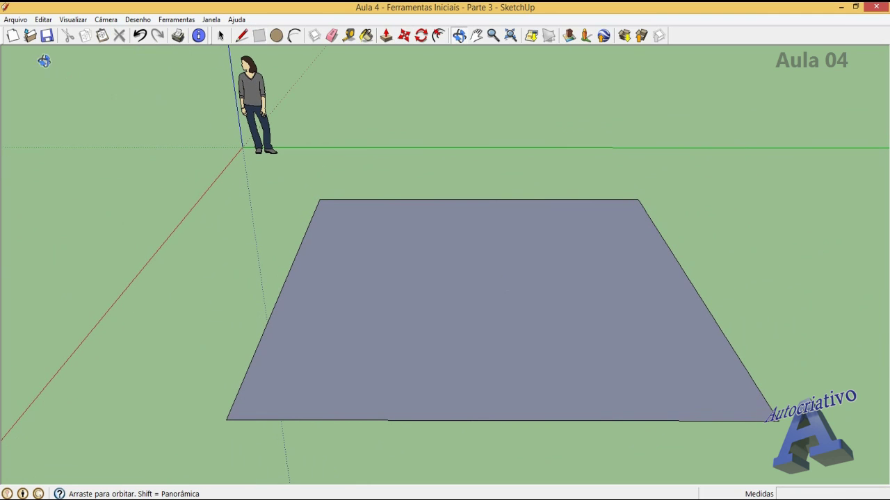
{"action": "left_click", "coordinate": [222, 35]}
{"action": "right_click", "coordinate": [394, 280]}
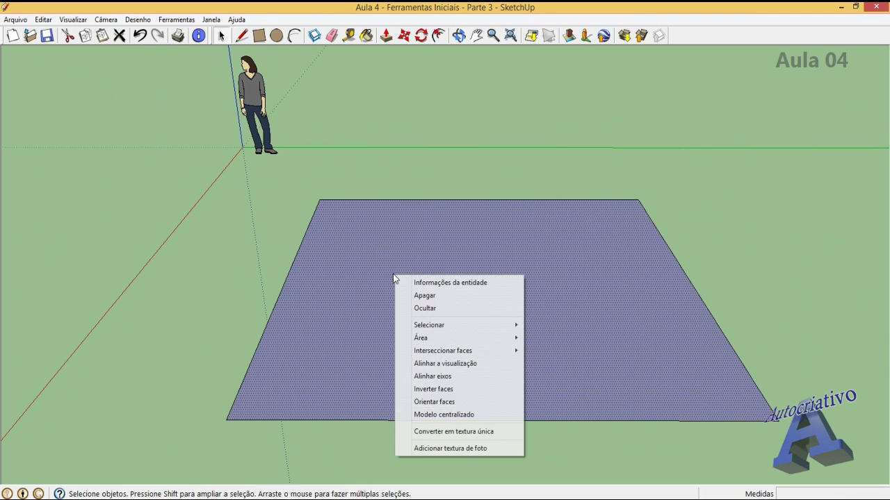
{"action": "left_click", "coordinate": [468, 403]}
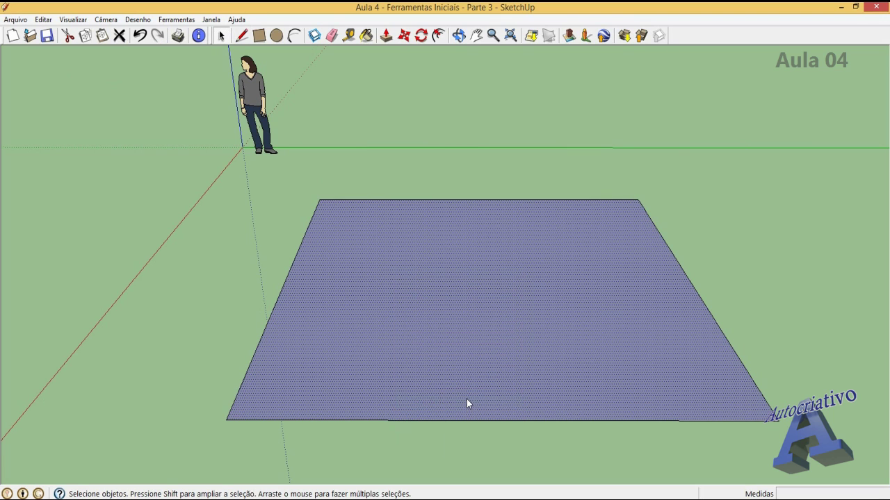
{"action": "right_click", "coordinate": [444, 339]}
{"action": "left_click", "coordinate": [489, 272]}
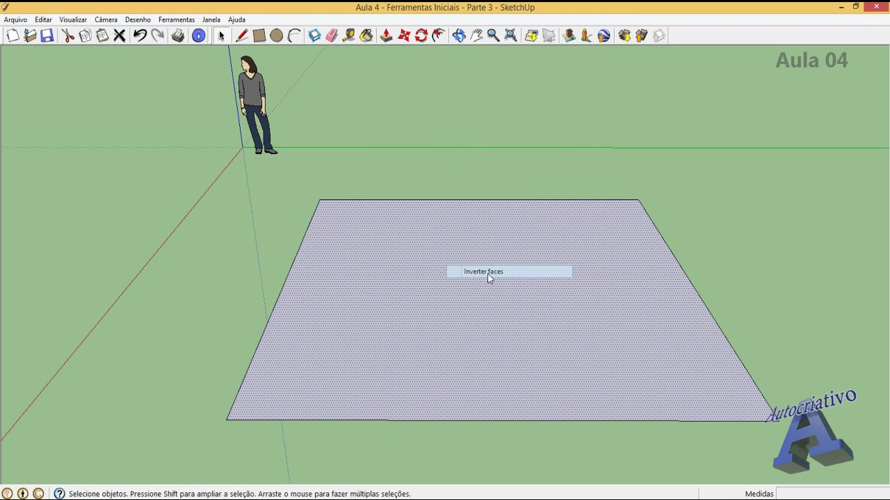
Step: Select the rectangle's four edges and offset them inward by 0,15 m to form a wall outline
{"action": "left_click", "coordinate": [437, 183]}
{"action": "left_click", "coordinate": [434, 200]}
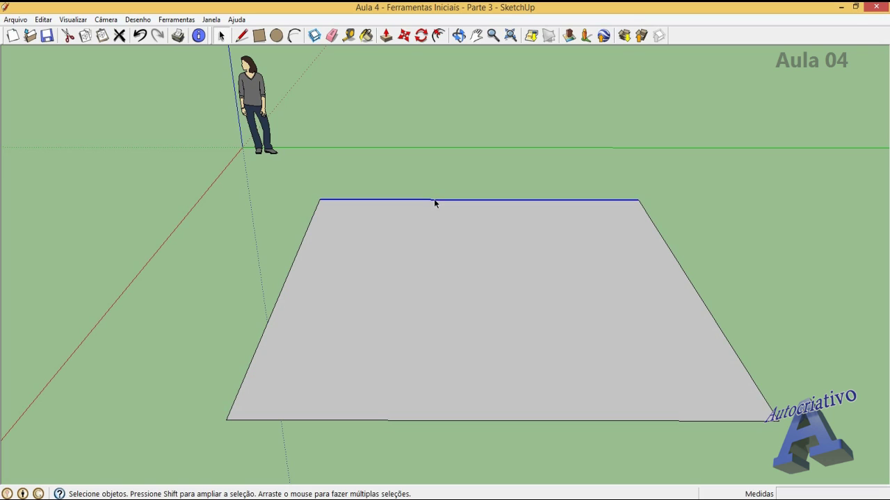
{"action": "left_click", "coordinate": [310, 221], "text": "shift"}
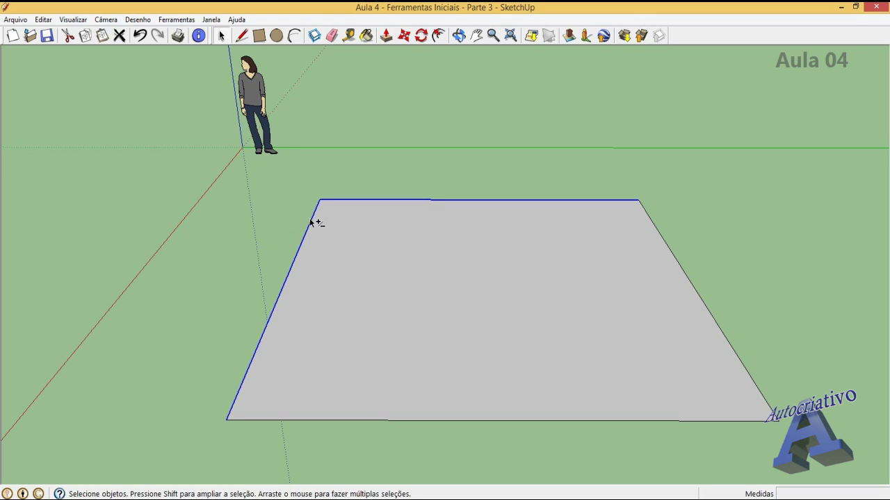
{"action": "left_click", "coordinate": [681, 267], "text": "shift"}
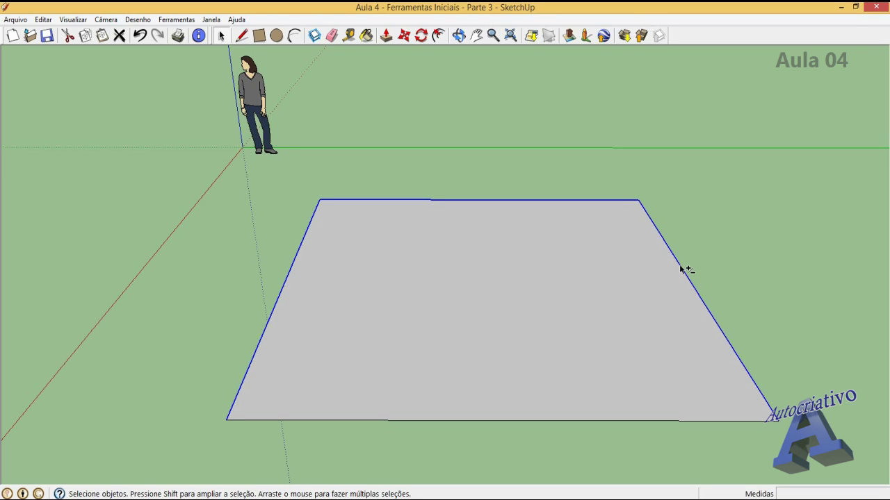
{"action": "left_click", "coordinate": [634, 422], "text": "shift"}
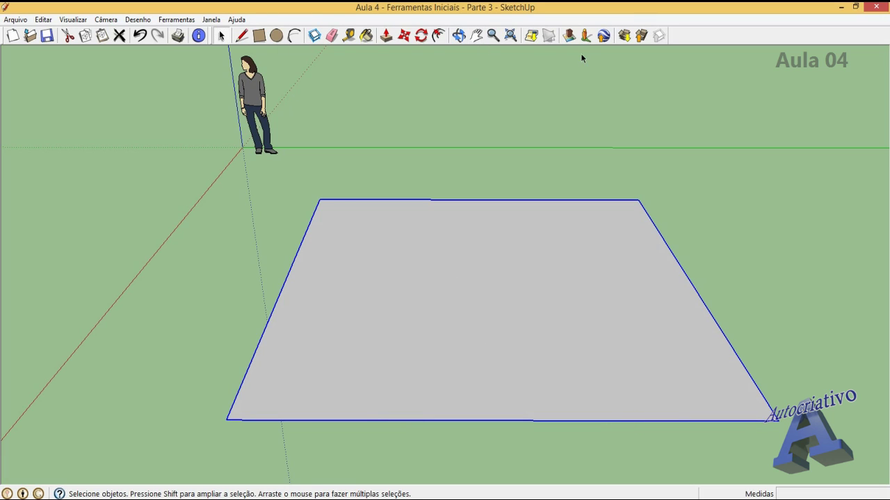
{"action": "left_click", "coordinate": [439, 34]}
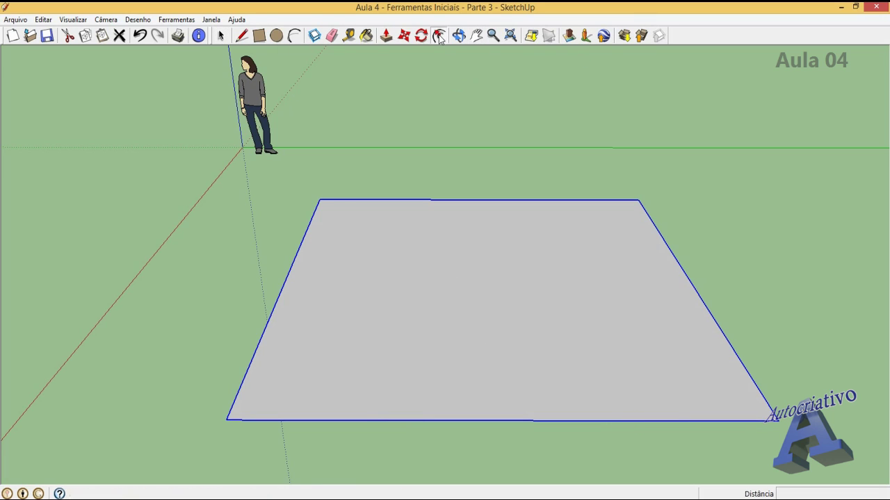
{"action": "left_click", "coordinate": [593, 420]}
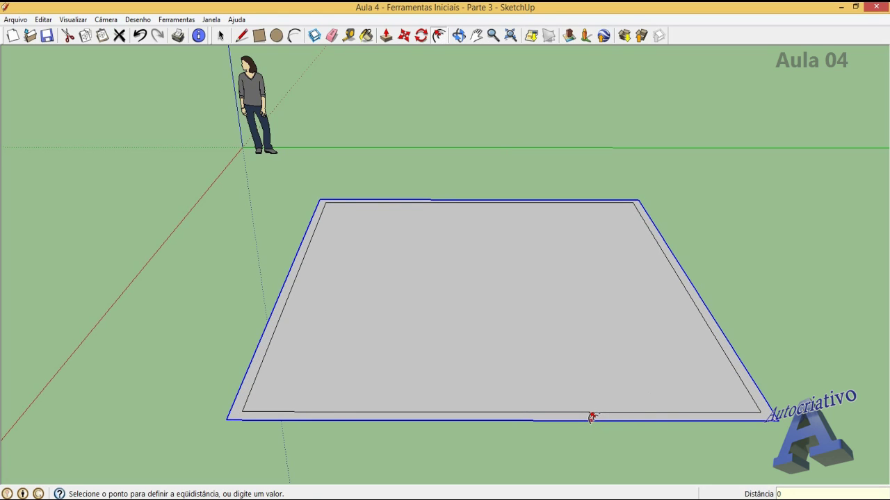
{"action": "left_click", "coordinate": [591, 418]}
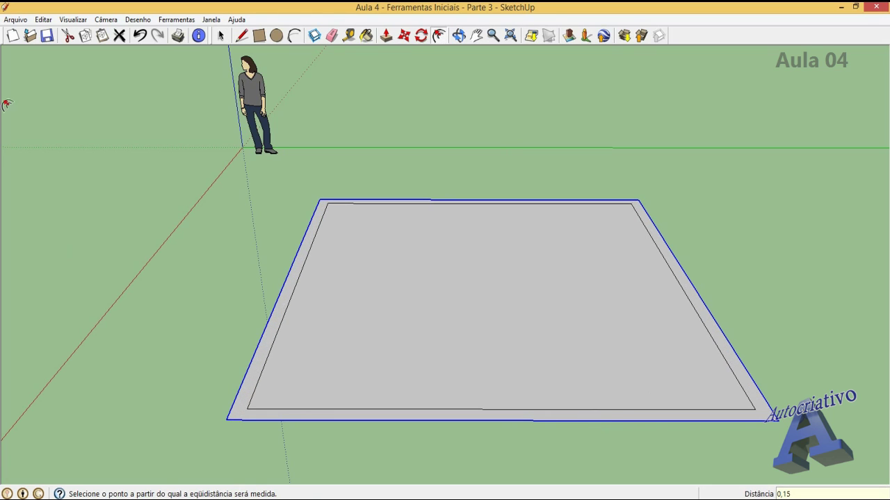
Step: Pull the narrow border face up 1,00 m to raise the walls around the floor
{"action": "left_click", "coordinate": [386, 35]}
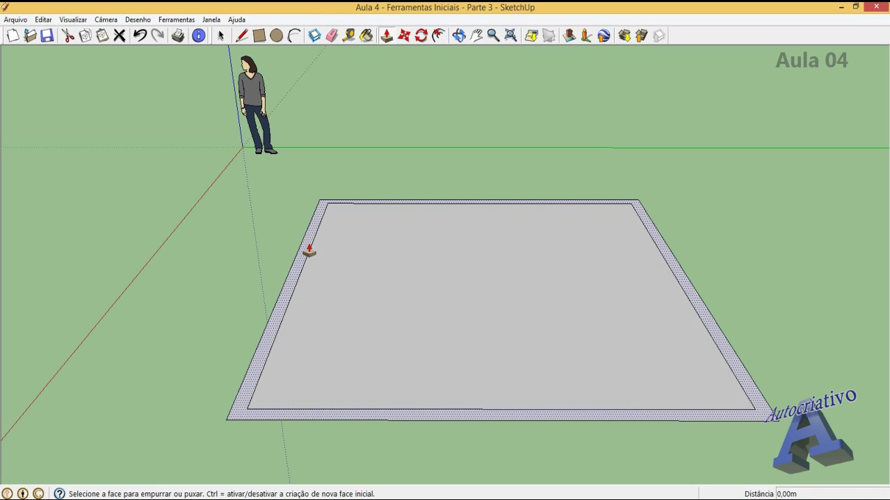
{"action": "left_click", "coordinate": [307, 252]}
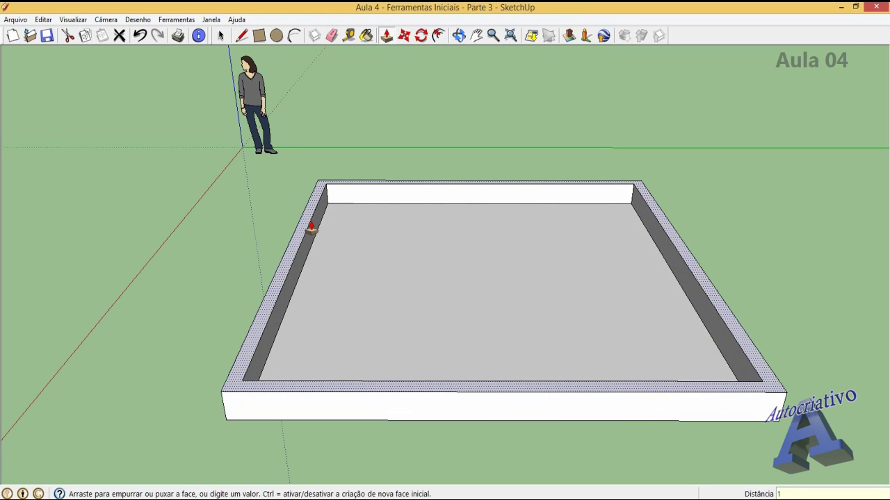
{"action": "type", "text": "1,00"}
{"action": "key", "text": "Return"}
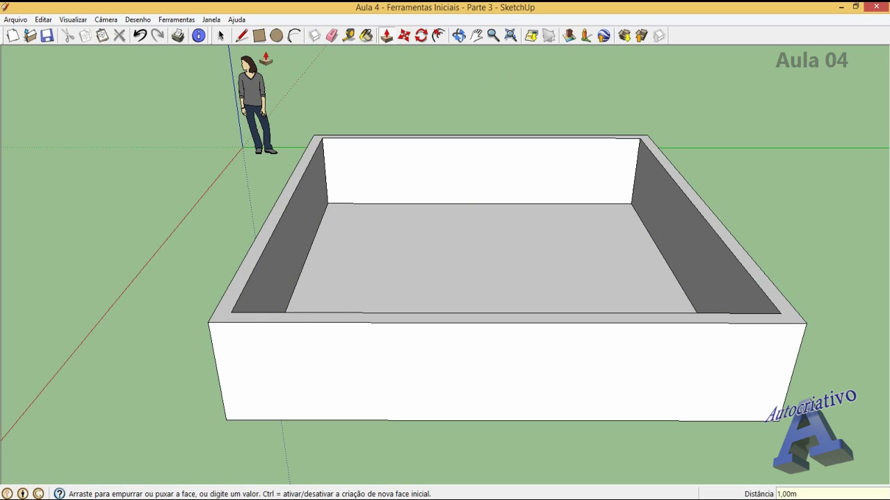
Step: Try the pedras_de_rio_10cm and polpa_de_madeira materials from Cobertura do solo on the floor inside the walls
{"action": "left_click", "coordinate": [459, 35]}
{"action": "mouse_move", "coordinate": [460, 132]}
{"action": "left_mouse_down"}
{"action": "mouse_move", "coordinate": [463, 278]}
{"action": "mouse_move", "coordinate": [484, 295]}
{"action": "mouse_move", "coordinate": [479, 290]}
{"action": "left_mouse_up"}
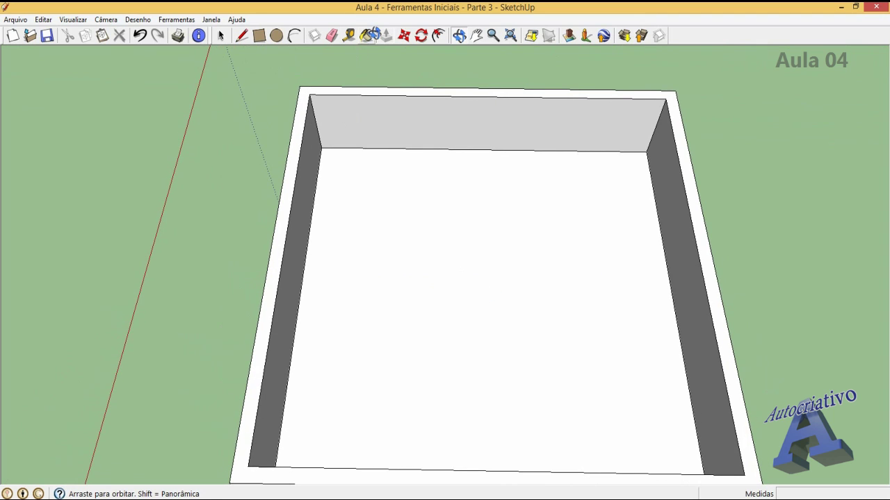
{"action": "left_click", "coordinate": [366, 35]}
{"action": "left_click", "coordinate": [763, 226]}
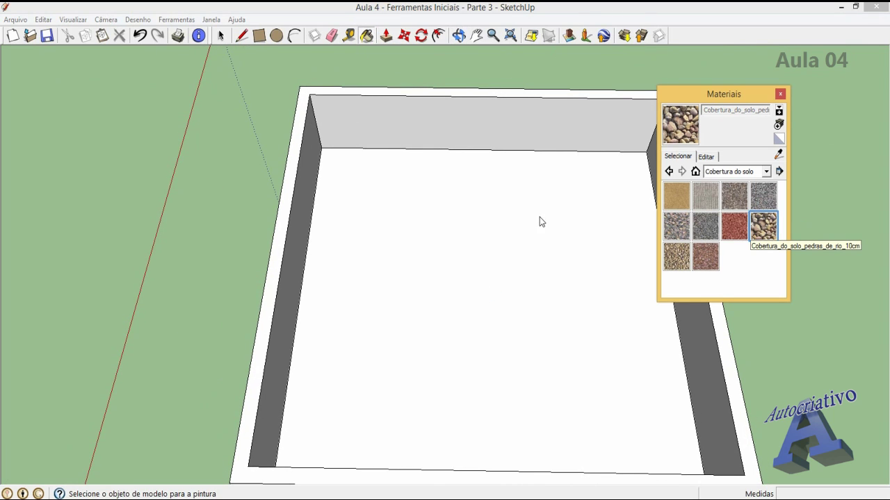
{"action": "left_click", "coordinate": [540, 217]}
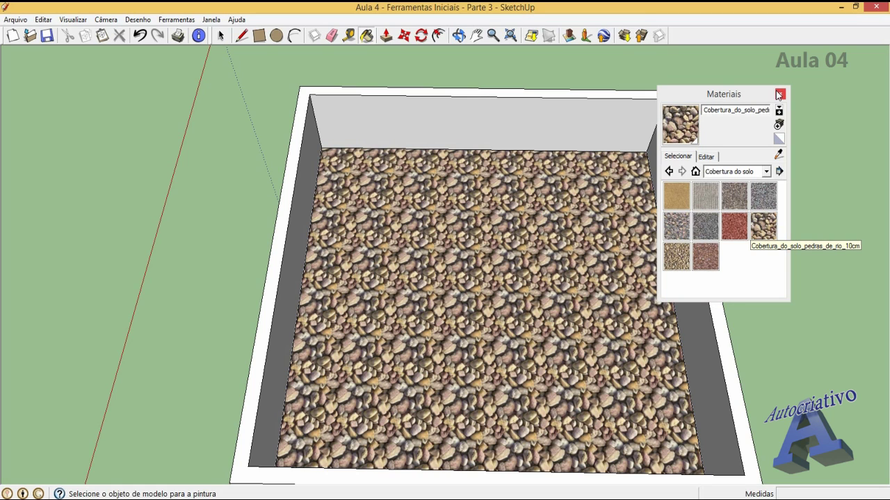
{"action": "left_click", "coordinate": [706, 227]}
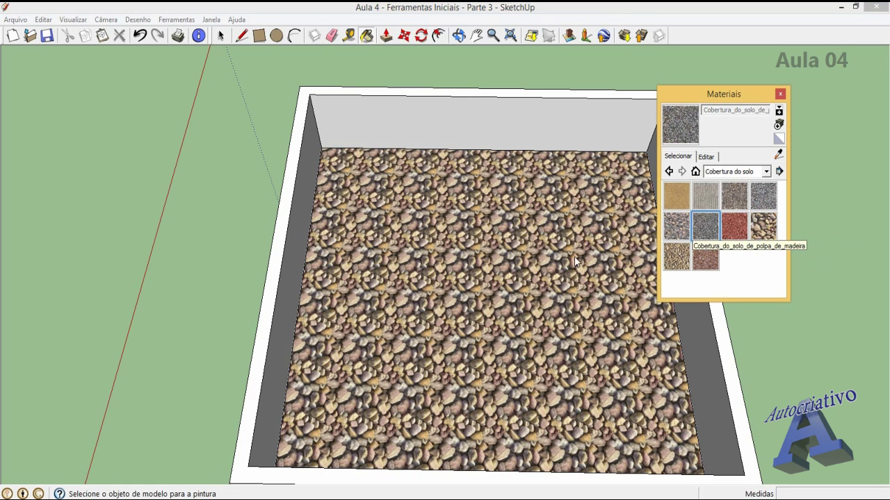
{"action": "left_click", "coordinate": [577, 251]}
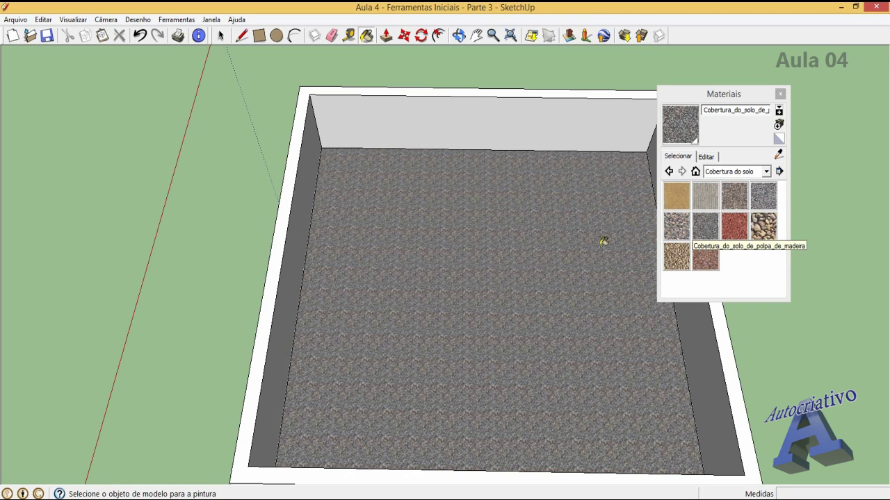
Step: Paint the floor with Cobertura_do_solo_saibro_2,54cm, set its texture width to 0,85 m and close the Materials window
{"action": "left_click", "coordinate": [677, 256]}
{"action": "left_click", "coordinate": [560, 256]}
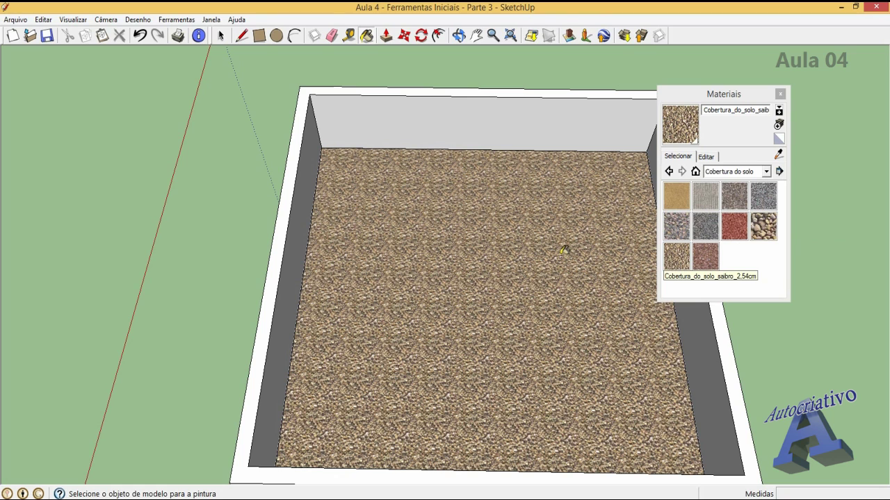
{"action": "left_click", "coordinate": [709, 157]}
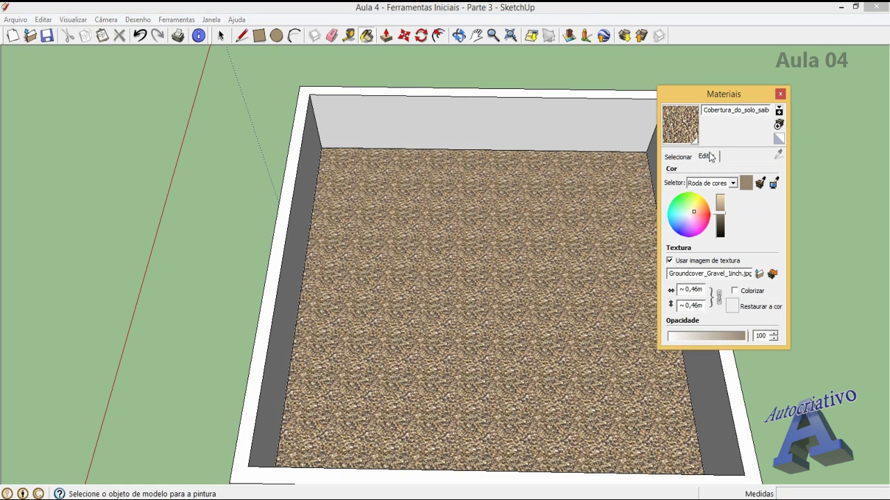
{"action": "left_click", "coordinate": [704, 291]}
{"action": "type", "text": "0,56"}
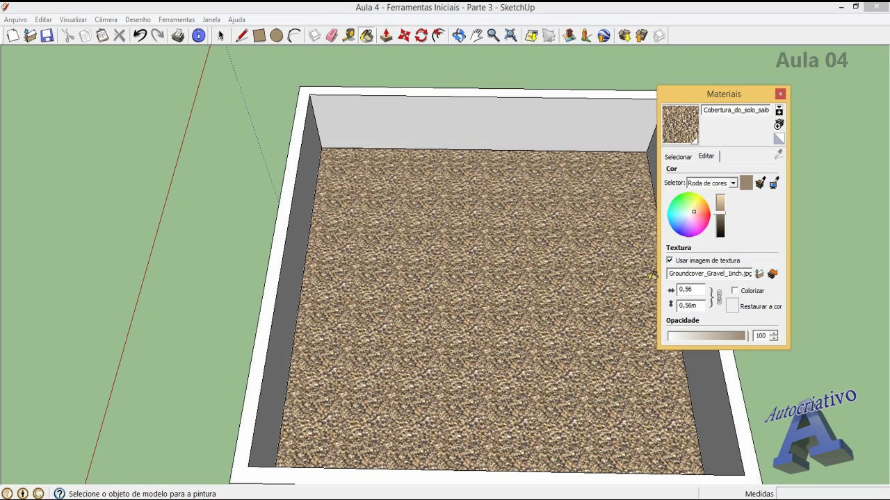
{"action": "key", "text": "BackSpace"}
{"action": "key", "text": "BackSpace"}
{"action": "type", "text": "85"}
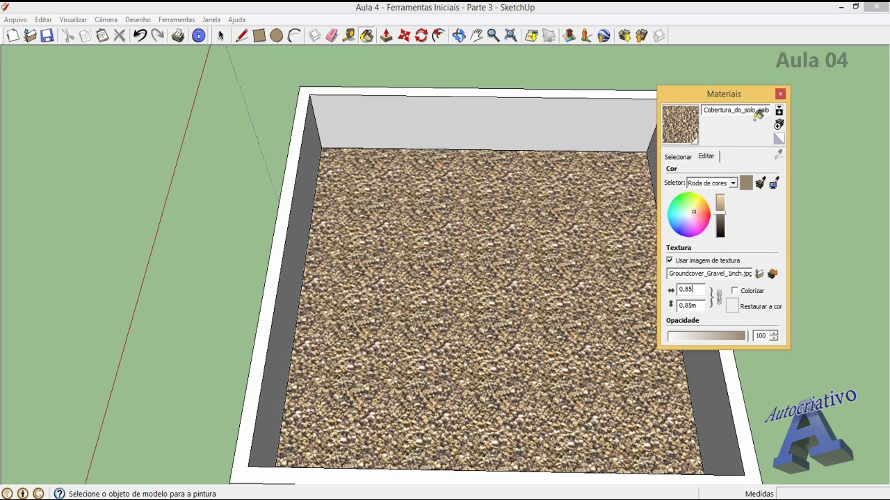
{"action": "left_click", "coordinate": [780, 93]}
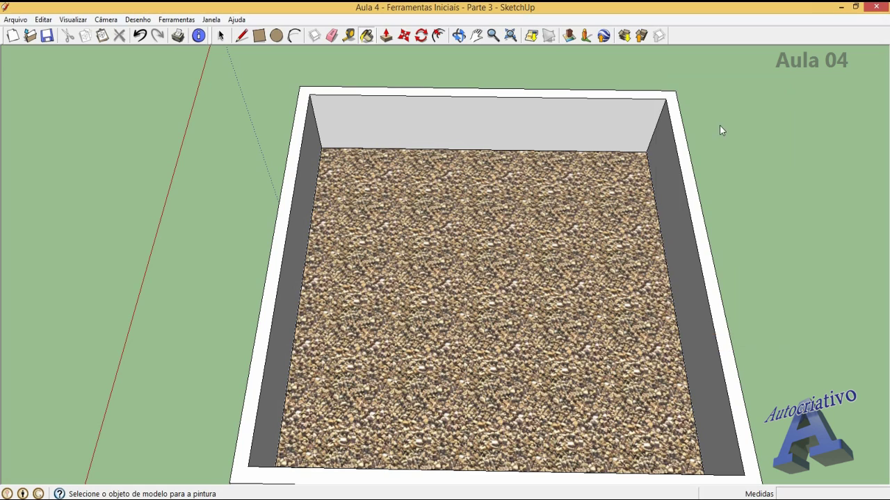
Step: Select the whole walled room and delete it from the model
{"action": "scroll", "coordinate": [584, 193], "scroll_direction": "down", "scroll_amount": 3}
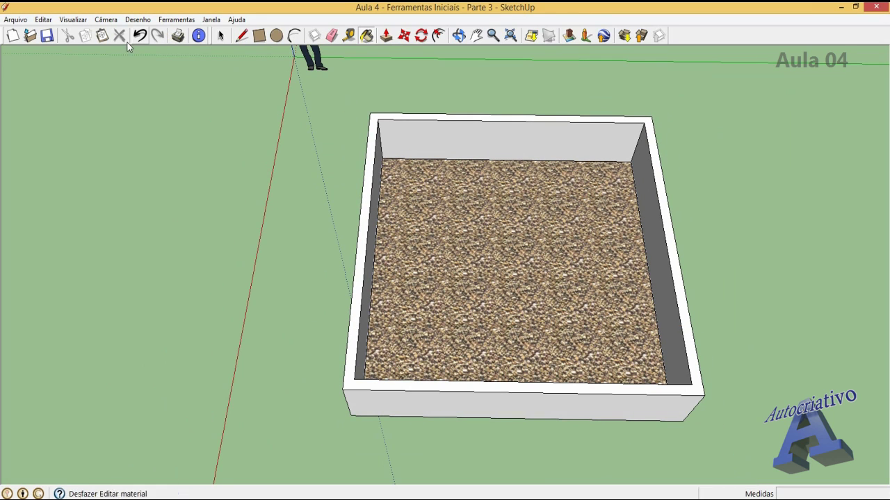
{"action": "left_click", "coordinate": [221, 36]}
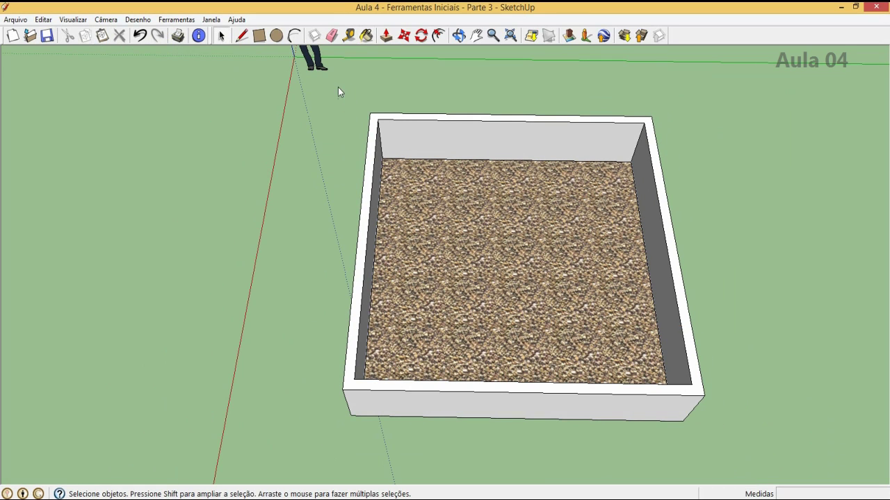
{"action": "mouse_move", "coordinate": [329, 86]}
{"action": "left_mouse_down"}
{"action": "mouse_move", "coordinate": [775, 212]}
{"action": "mouse_move", "coordinate": [755, 464]}
{"action": "mouse_move", "coordinate": [745, 460]}
{"action": "left_mouse_up"}
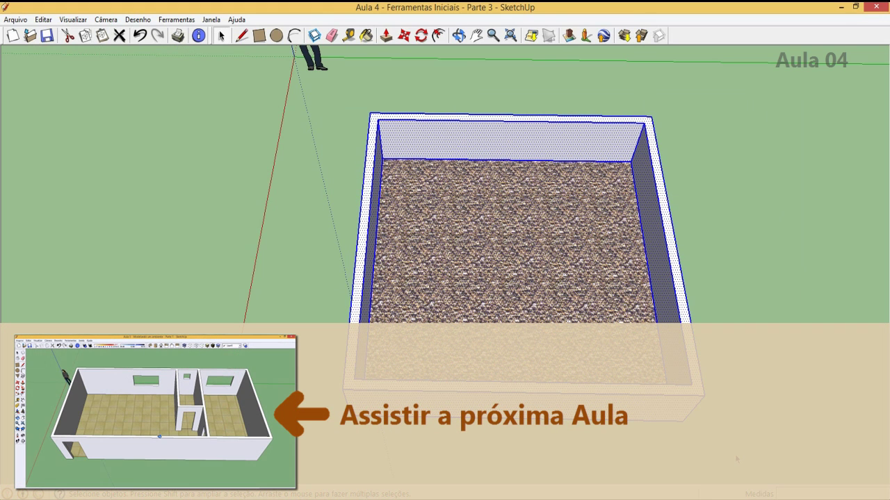
{"action": "key", "text": "Delete"}
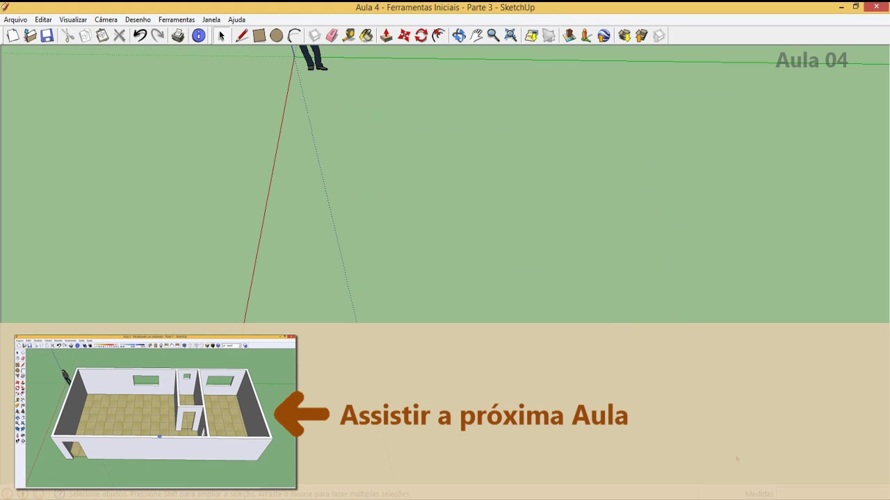